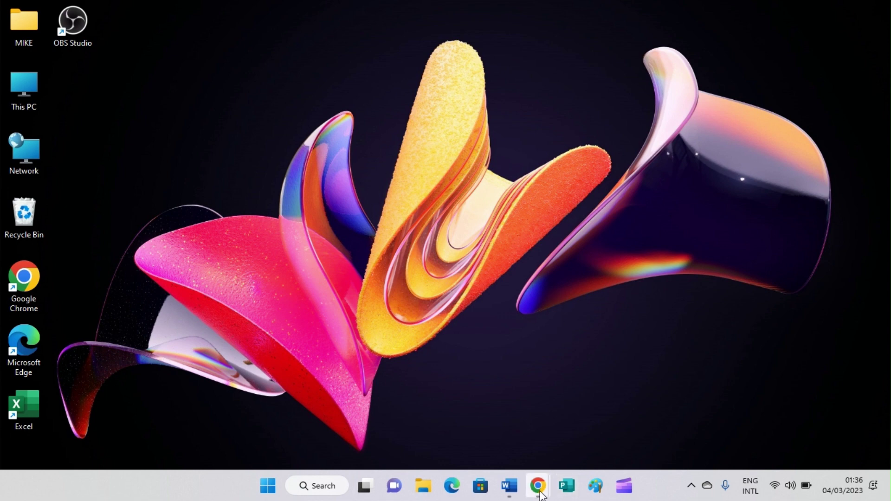
Switch to Chrome and open the KDP Cover Calculator page at kdp.amazon.com/cover-calculator.
{"action": "mouse_move", "coordinate": [538, 486]}
{"action": "left_click", "coordinate": [491, 438]}
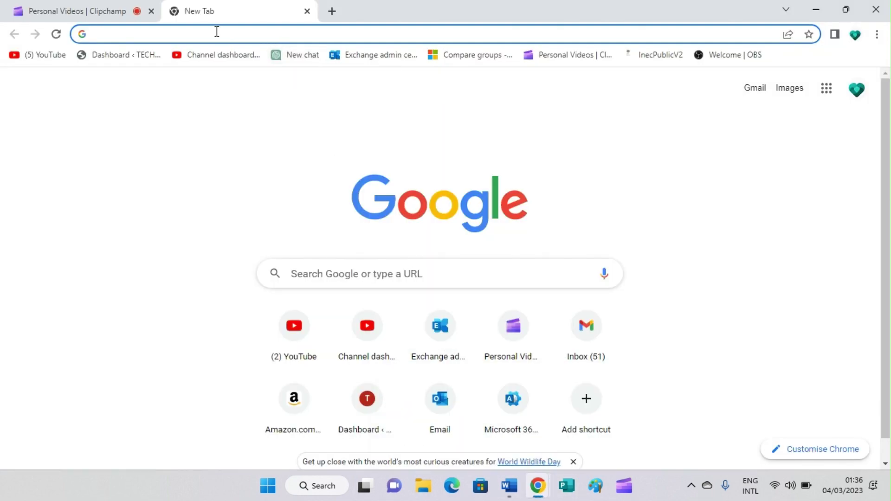
{"action": "type", "text": "KD"}
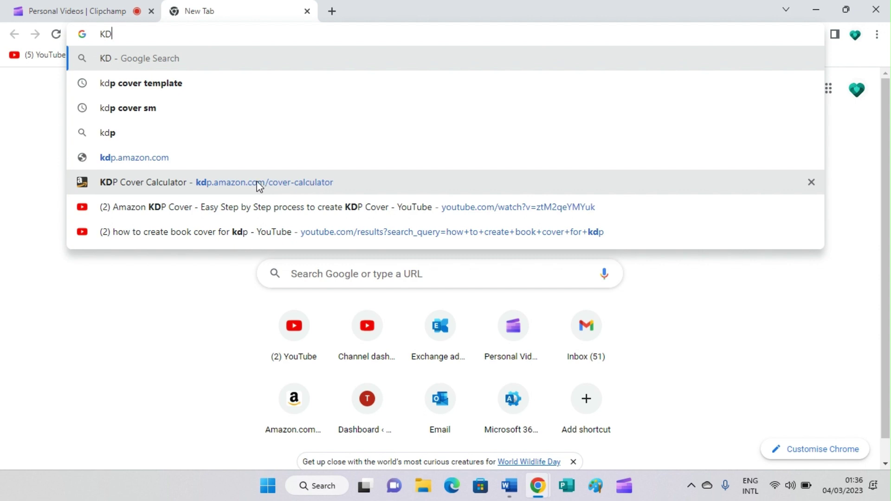
{"action": "left_click", "coordinate": [232, 182]}
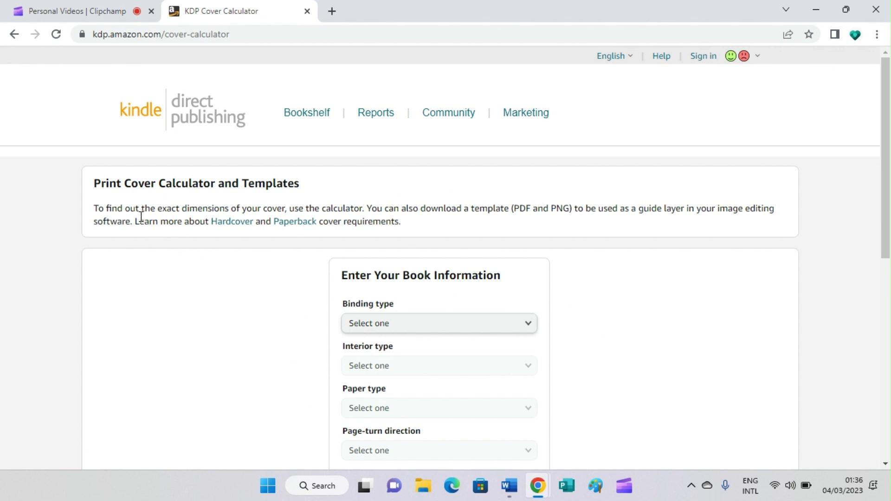
Set the book's binding type to Paperback and its interior type to Standard color.
{"action": "scroll", "coordinate": [331, 244], "scroll_direction": "down", "scroll_amount": 1}
{"action": "scroll", "coordinate": [327, 236], "scroll_direction": "down", "scroll_amount": 2}
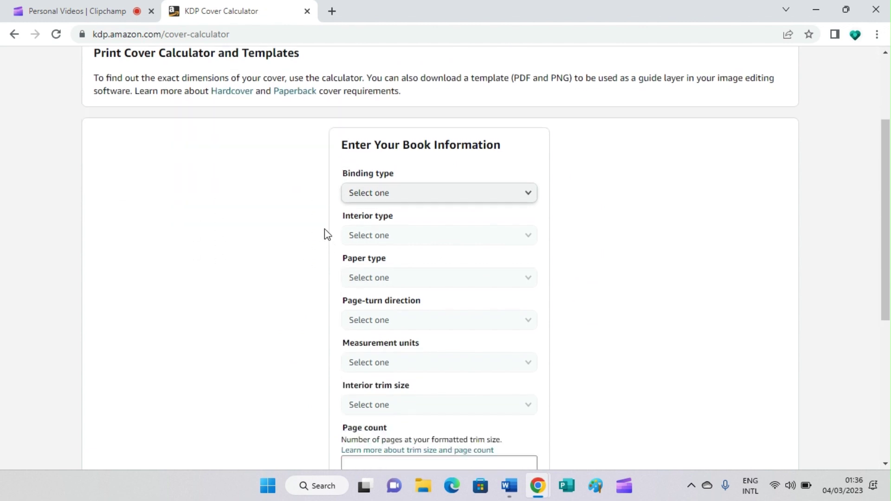
{"action": "scroll", "coordinate": [322, 231], "scroll_direction": "up", "scroll_amount": 2}
{"action": "scroll", "coordinate": [320, 228], "scroll_direction": "down", "scroll_amount": 1}
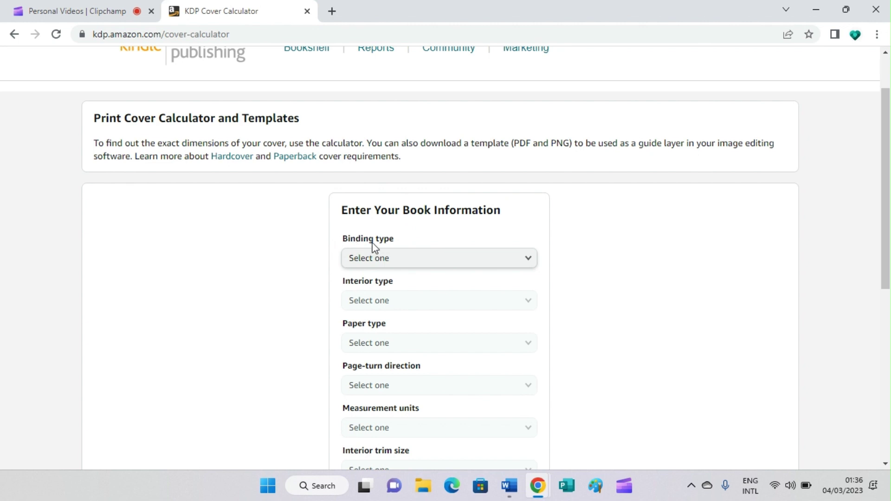
{"action": "left_click", "coordinate": [438, 256]}
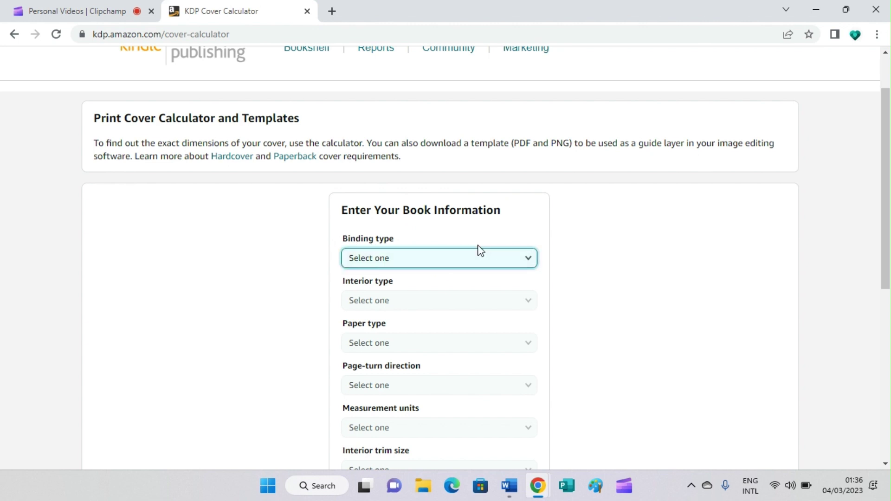
{"action": "left_click", "coordinate": [525, 261]}
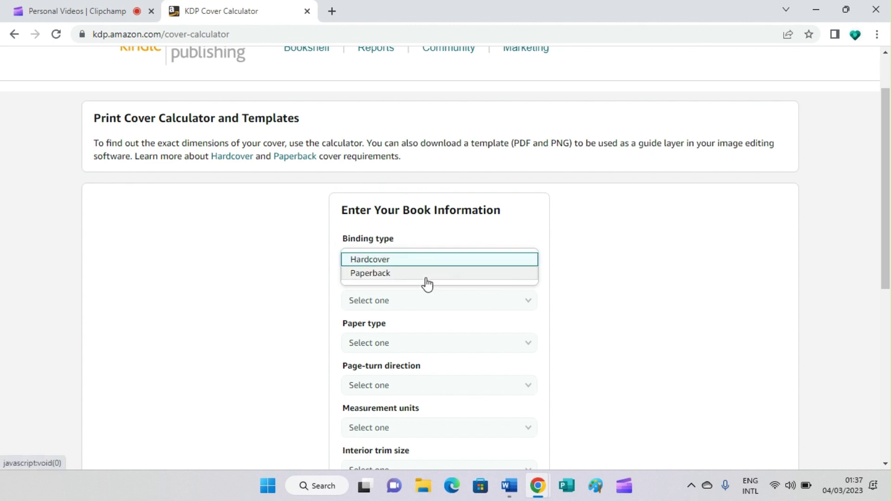
{"action": "left_click", "coordinate": [412, 273]}
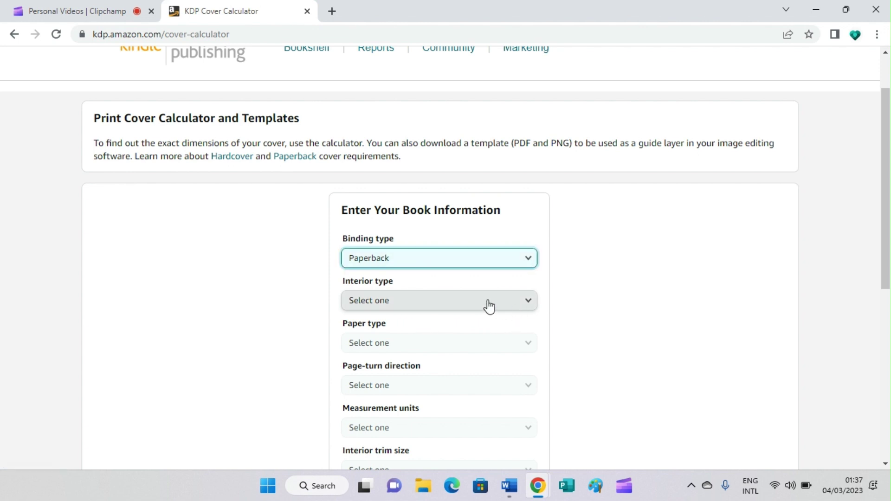
{"action": "left_click", "coordinate": [436, 306]}
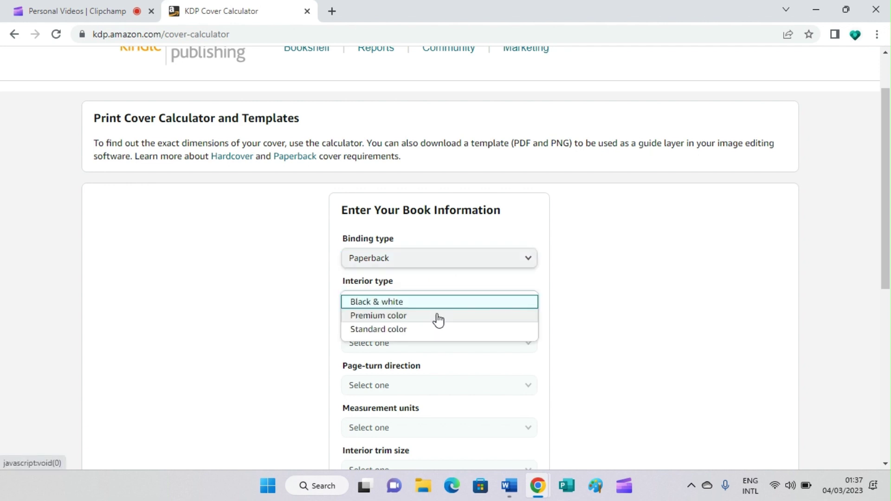
{"action": "left_click", "coordinate": [389, 331]}
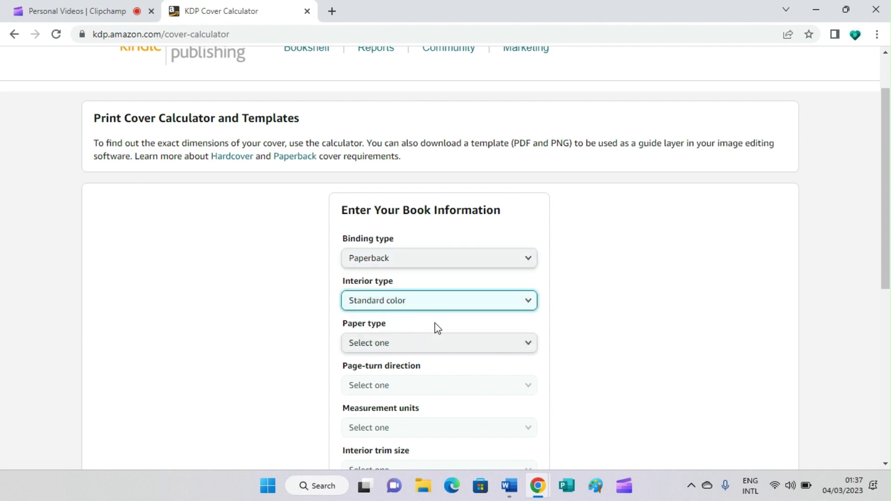
Set the paper type to White paper and the page-turn direction to Right to Left.
{"action": "scroll", "coordinate": [429, 323], "scroll_direction": "down", "scroll_amount": 1}
{"action": "left_click", "coordinate": [405, 284]}
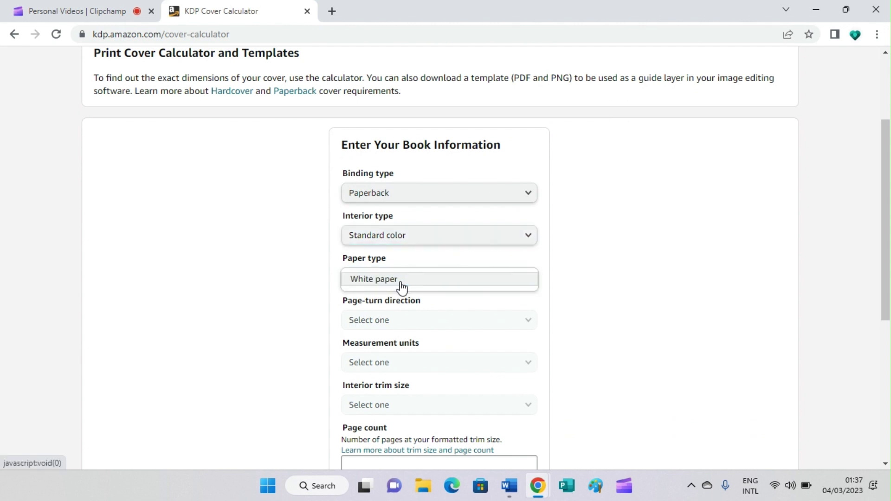
{"action": "left_click", "coordinate": [400, 280]}
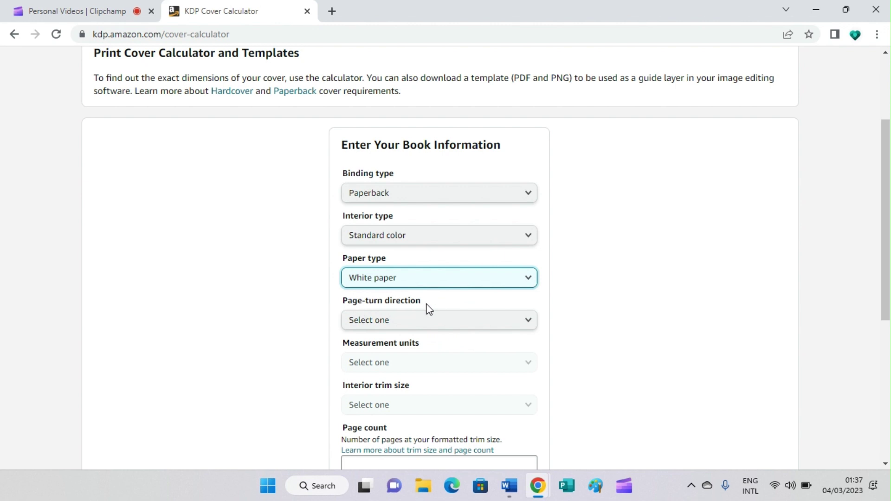
{"action": "left_click", "coordinate": [456, 315]}
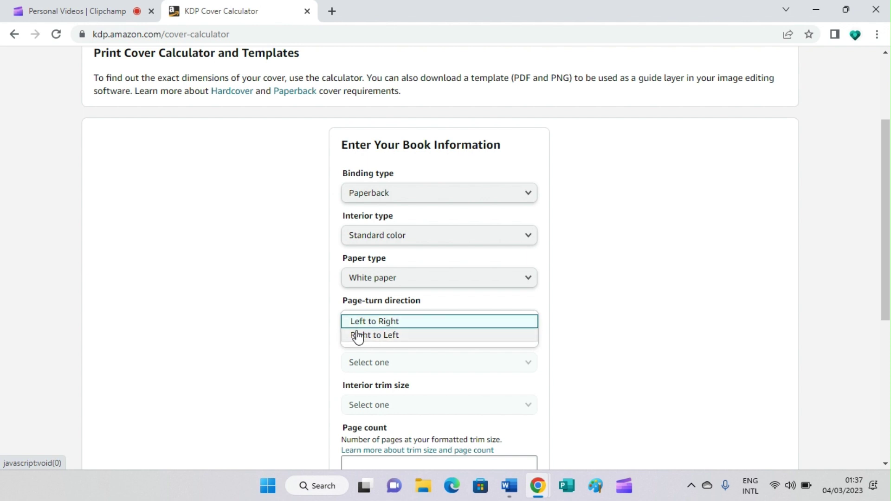
{"action": "left_click", "coordinate": [377, 336]}
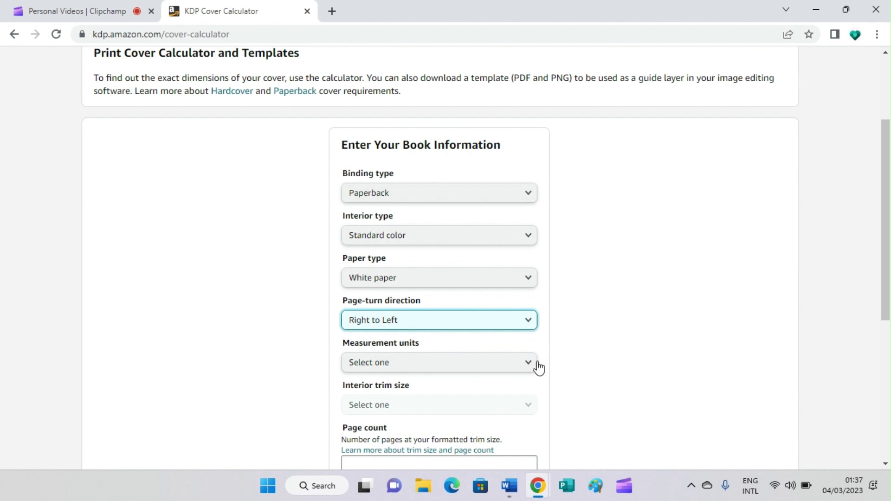
Set the measurement units to Inches and the interior trim size to 6 x 9 in.
{"action": "scroll", "coordinate": [554, 359], "scroll_direction": "down", "scroll_amount": 3}
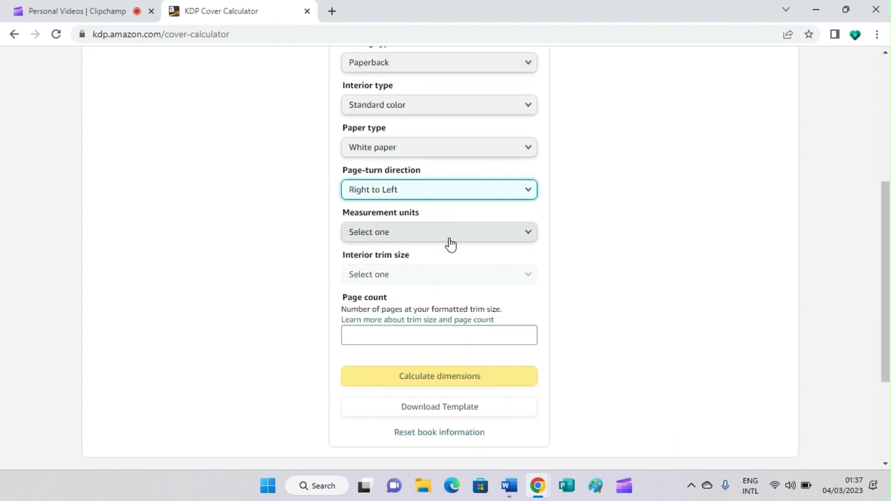
{"action": "left_click", "coordinate": [529, 235]}
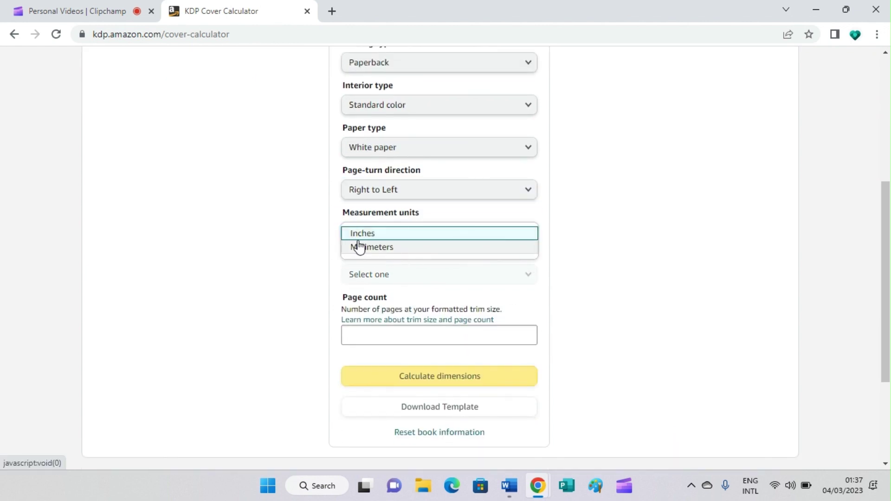
{"action": "left_click", "coordinate": [371, 238]}
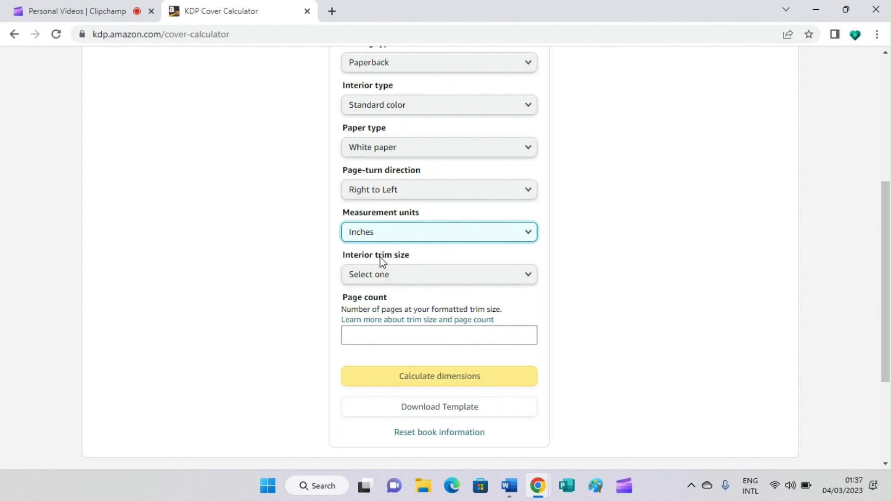
{"action": "left_click", "coordinate": [428, 275]}
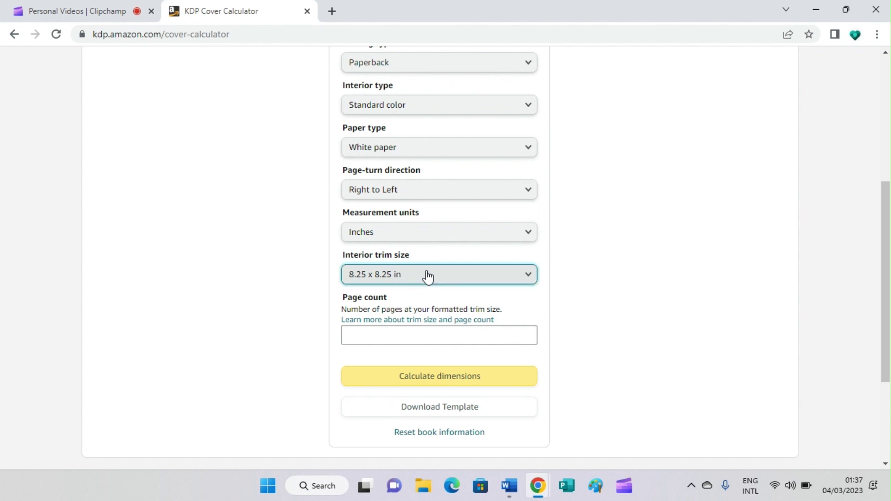
{"action": "left_click", "coordinate": [421, 278]}
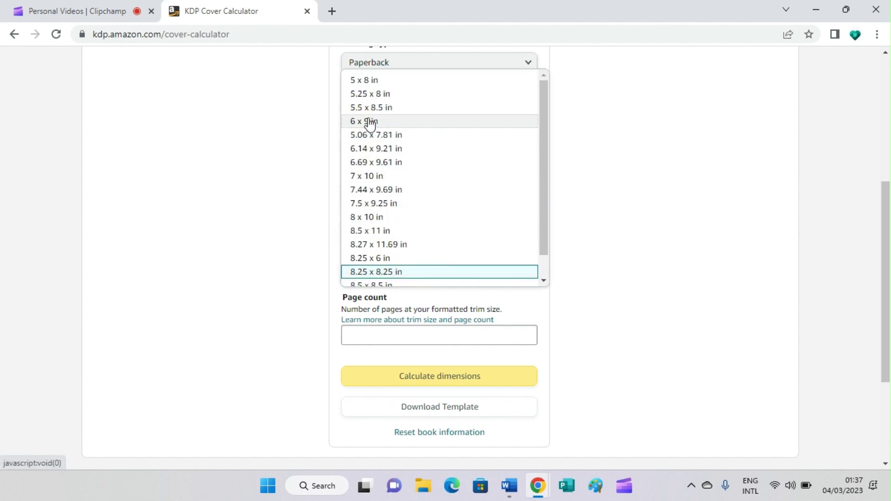
{"action": "left_click", "coordinate": [421, 124]}
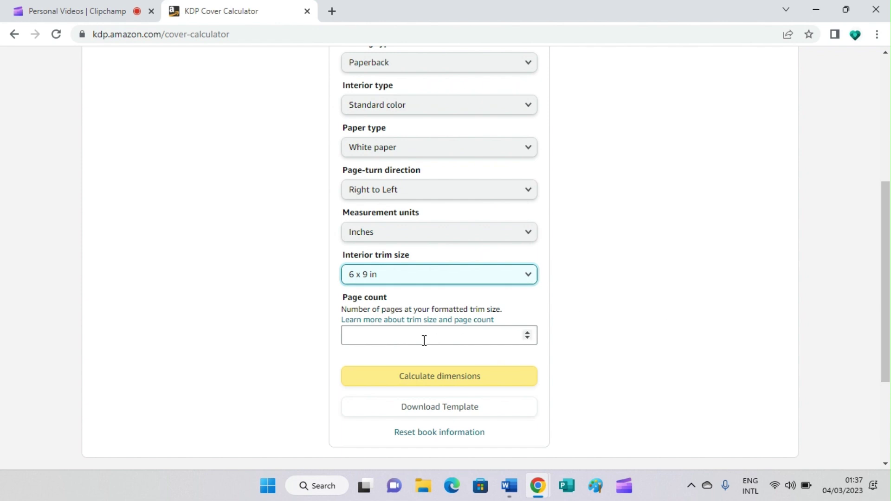
Enter a page count of 150 and calculate the cover dimensions.
{"action": "left_click", "coordinate": [378, 338]}
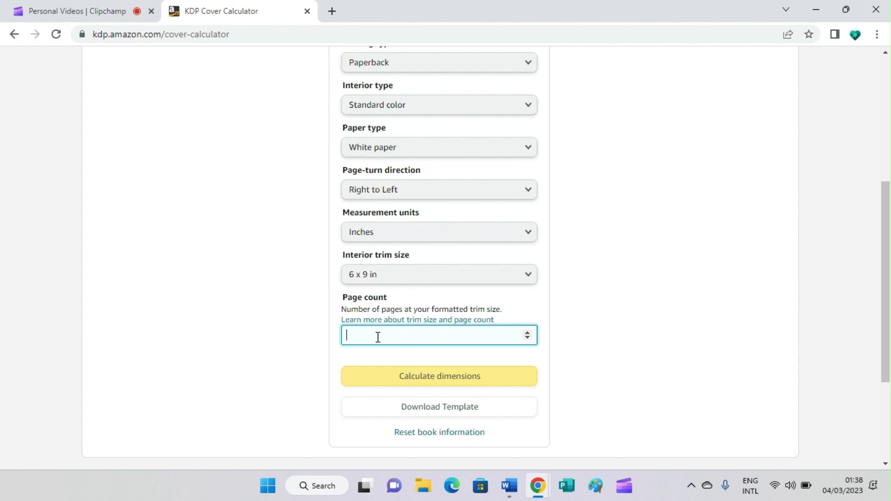
{"action": "type", "text": "150"}
{"action": "scroll", "coordinate": [465, 372], "scroll_direction": "down", "scroll_amount": 1}
{"action": "scroll", "coordinate": [483, 269], "scroll_direction": "up", "scroll_amount": 8}
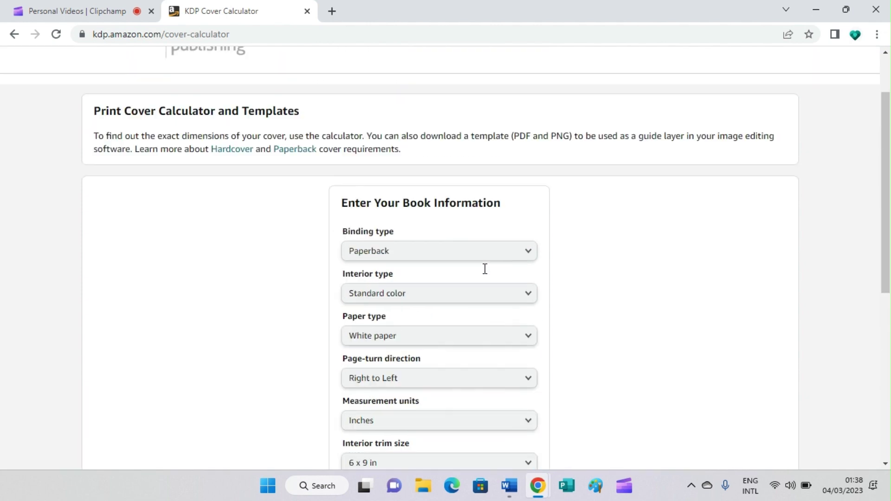
{"action": "scroll", "coordinate": [475, 304], "scroll_direction": "down", "scroll_amount": 3}
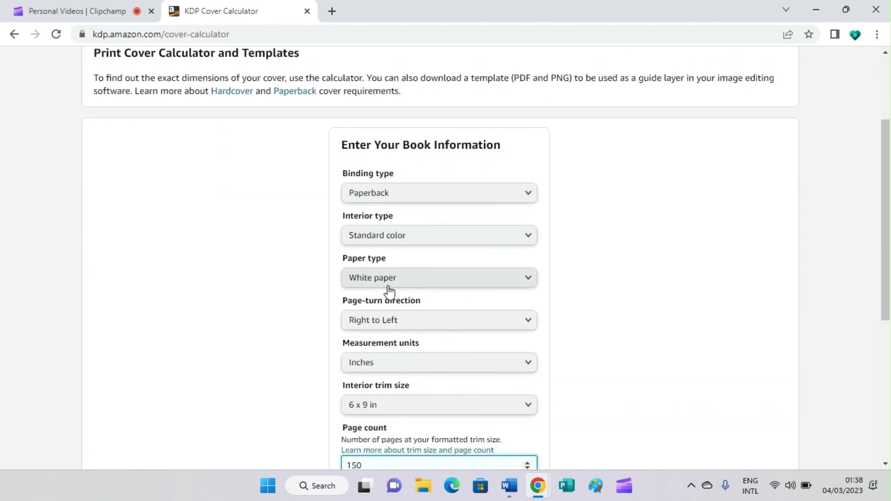
{"action": "scroll", "coordinate": [408, 308], "scroll_direction": "down", "scroll_amount": 3}
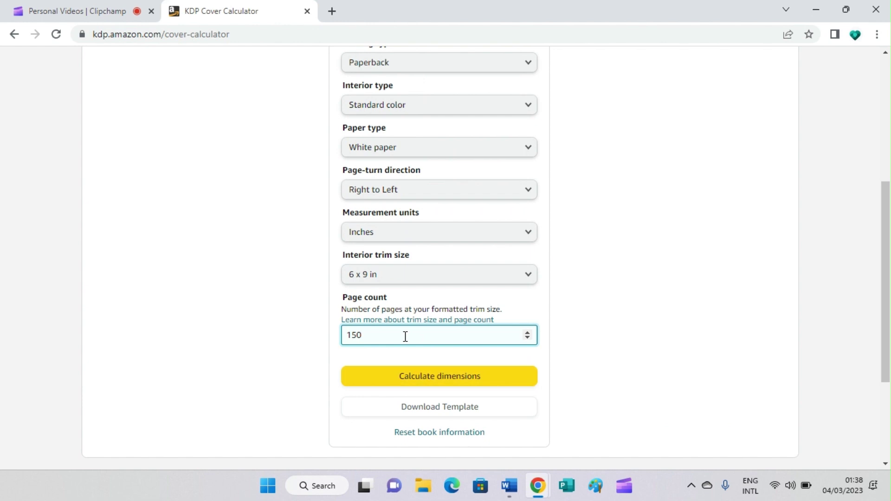
{"action": "scroll", "coordinate": [582, 330], "scroll_direction": "down", "scroll_amount": 2}
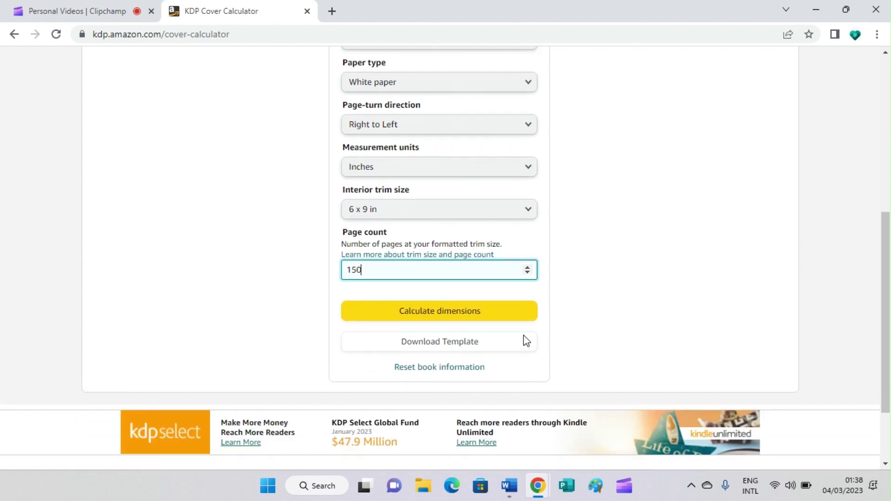
{"action": "left_click", "coordinate": [413, 316]}
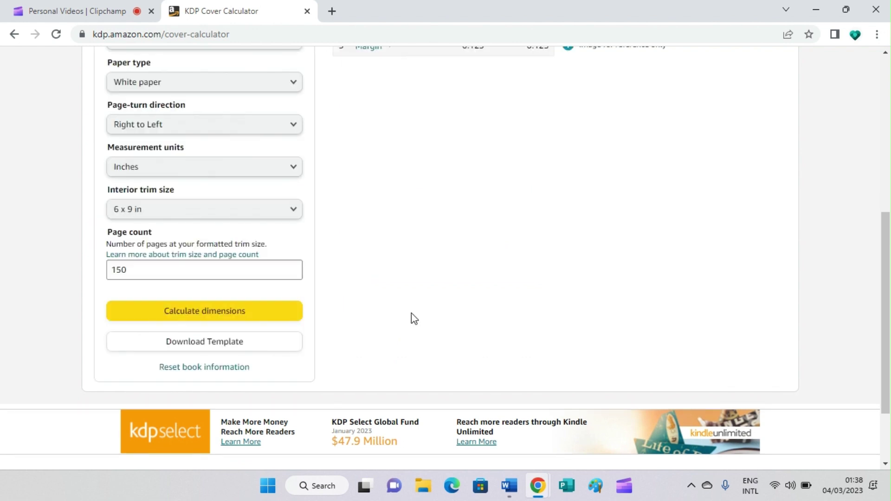
Review the calculated cover dimensions and download the matching cover template.
{"action": "scroll", "coordinate": [460, 284], "scroll_direction": "up", "scroll_amount": 4}
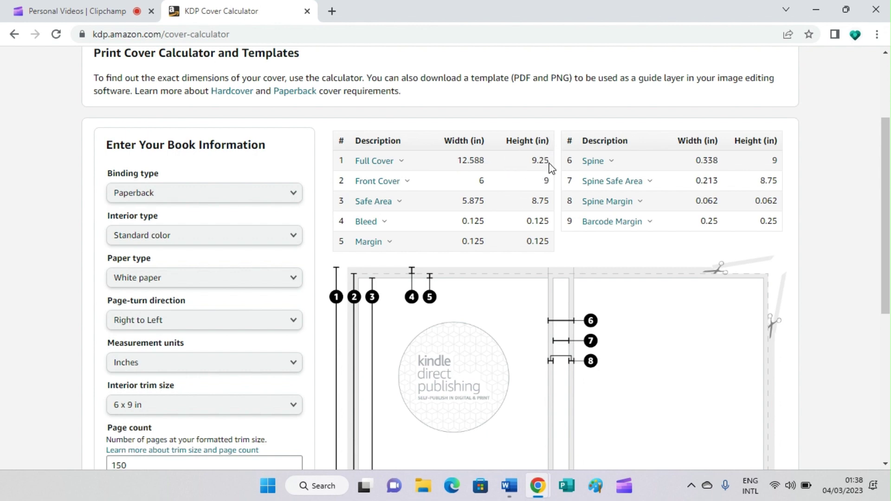
{"action": "mouse_move", "coordinate": [374, 185]}
{"action": "scroll", "coordinate": [533, 185], "scroll_direction": "down", "scroll_amount": 1}
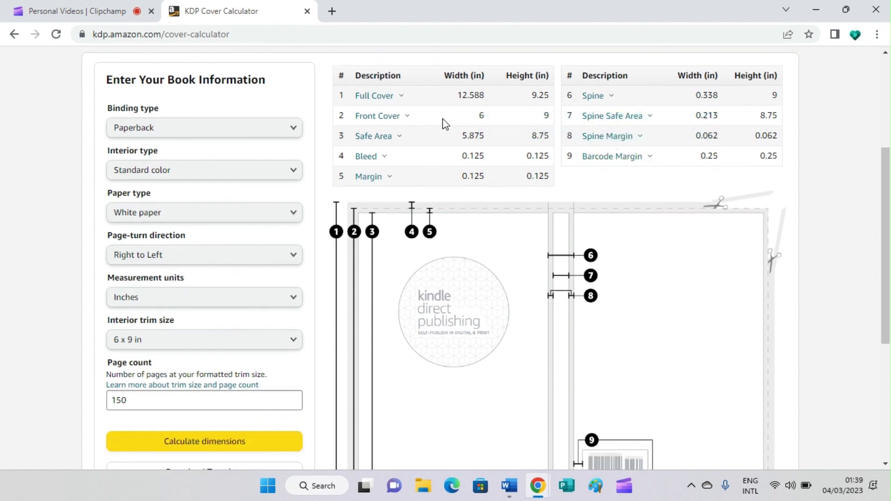
{"action": "scroll", "coordinate": [245, 351], "scroll_direction": "down", "scroll_amount": 2}
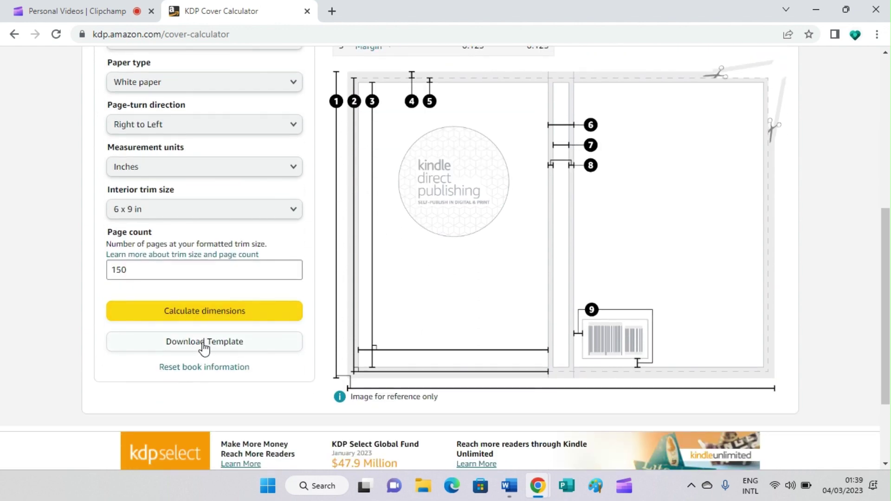
{"action": "left_click", "coordinate": [201, 348]}
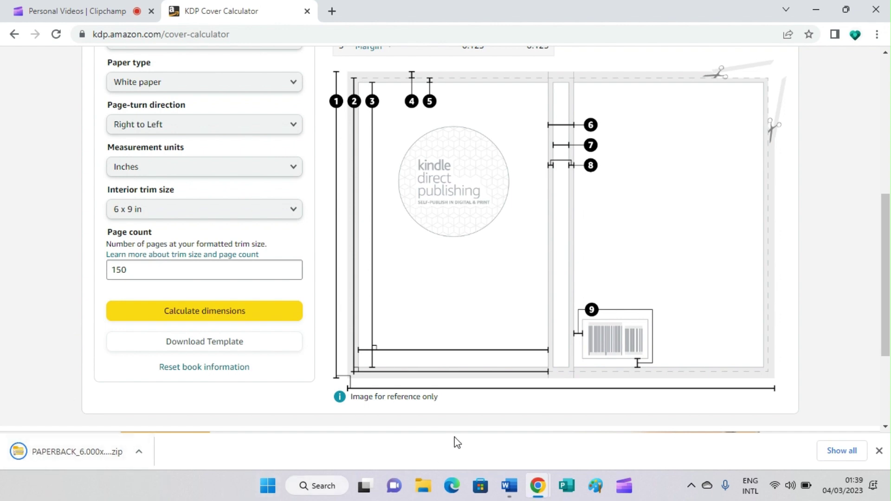
Switch to File Explorer, view the contents of the downloaded PAPERBACK_6.000x9.000_150 template archive in Downloads, and minimize the open windows.
{"action": "mouse_move", "coordinate": [509, 486]}
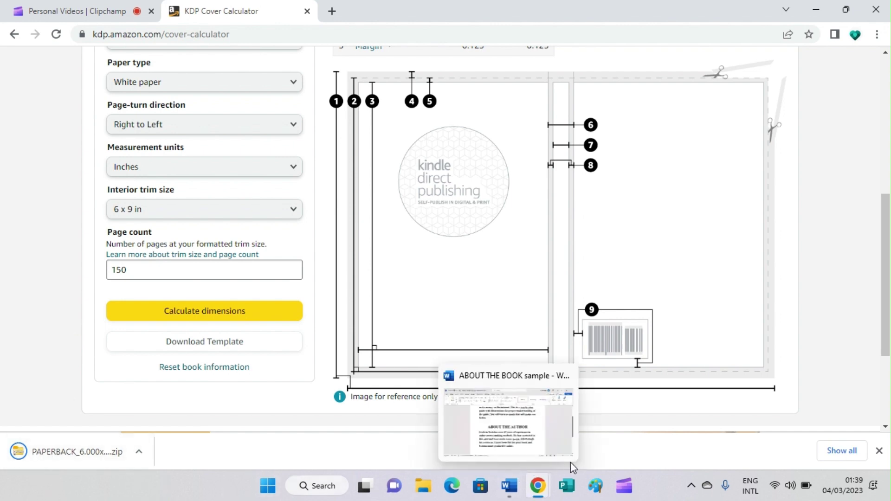
{"action": "left_click", "coordinate": [422, 488]}
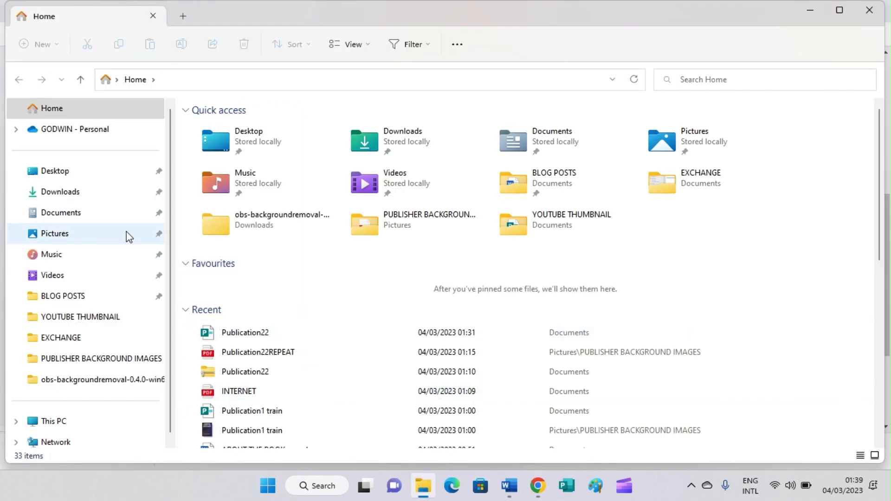
{"action": "left_click", "coordinate": [82, 195]}
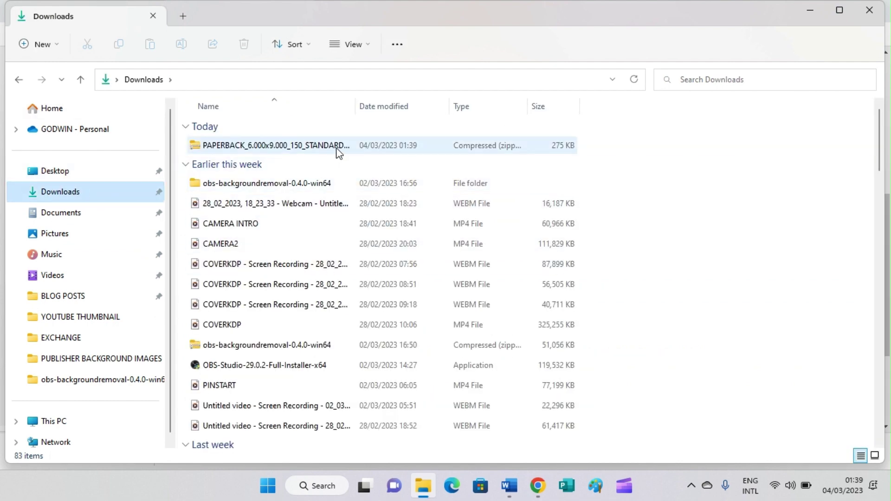
{"action": "double_click", "coordinate": [338, 149]}
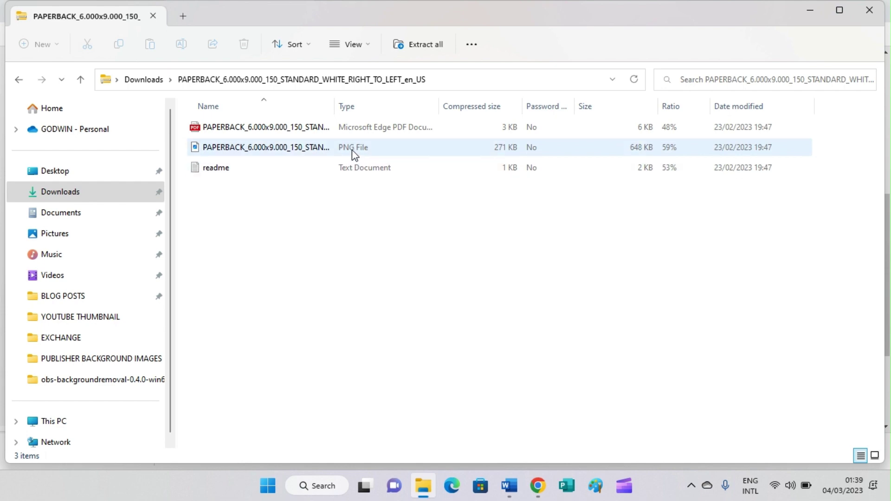
{"action": "left_click", "coordinate": [810, 11]}
{"action": "left_click", "coordinate": [808, 11]}
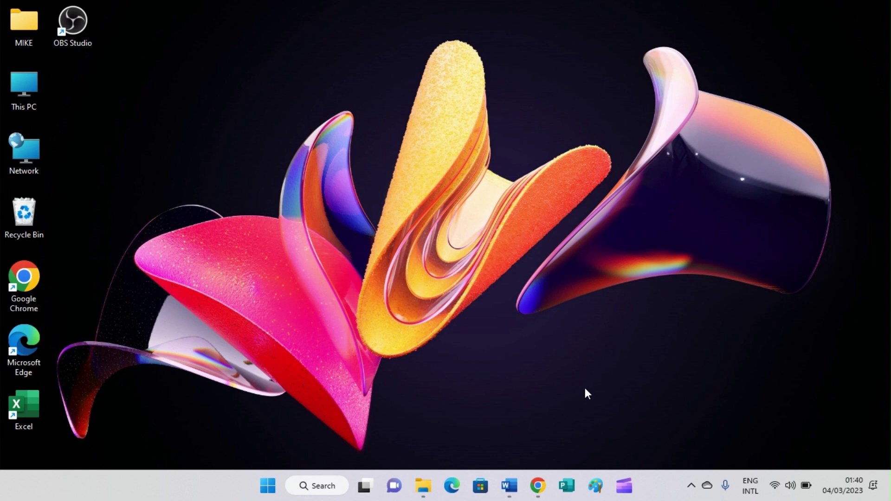
Open Publisher and create a new blank A4 portrait publication.
{"action": "left_click", "coordinate": [569, 497]}
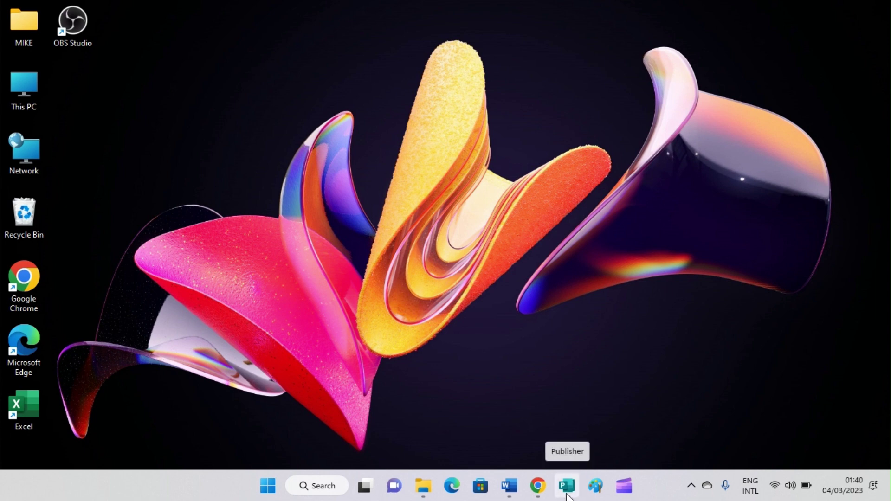
{"action": "left_click", "coordinate": [567, 494]}
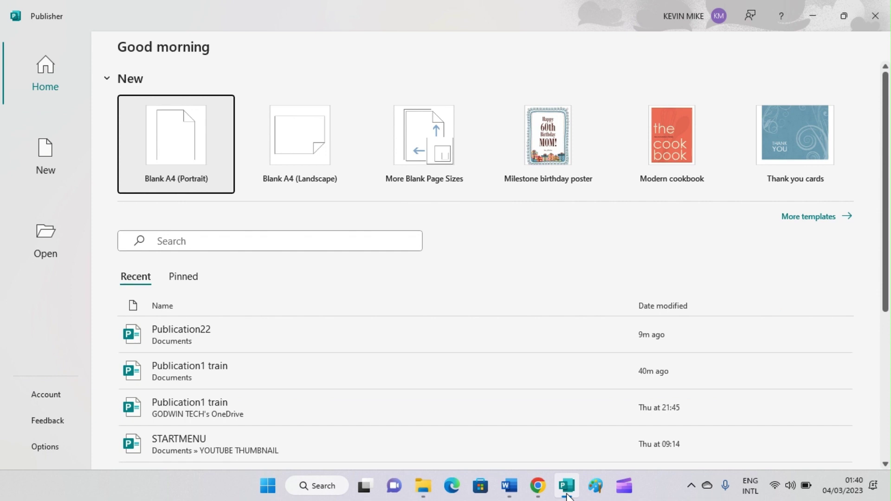
{"action": "left_click", "coordinate": [191, 181]}
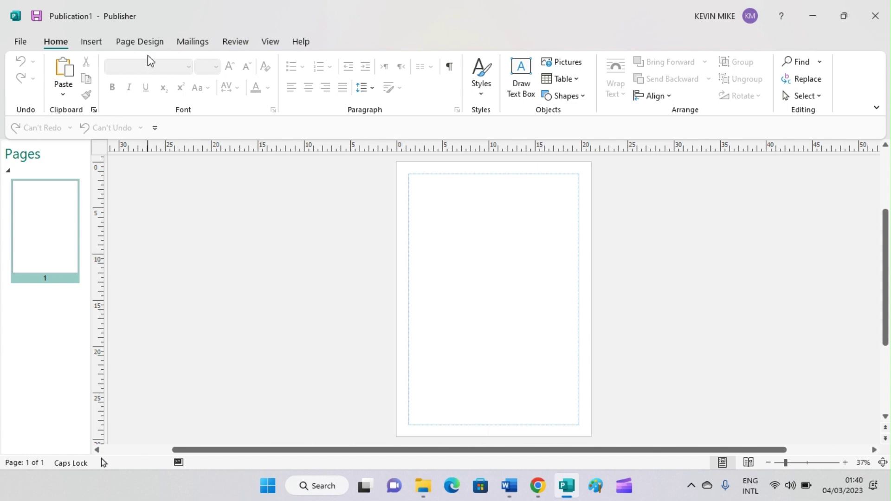
{"action": "left_click", "coordinate": [134, 47]}
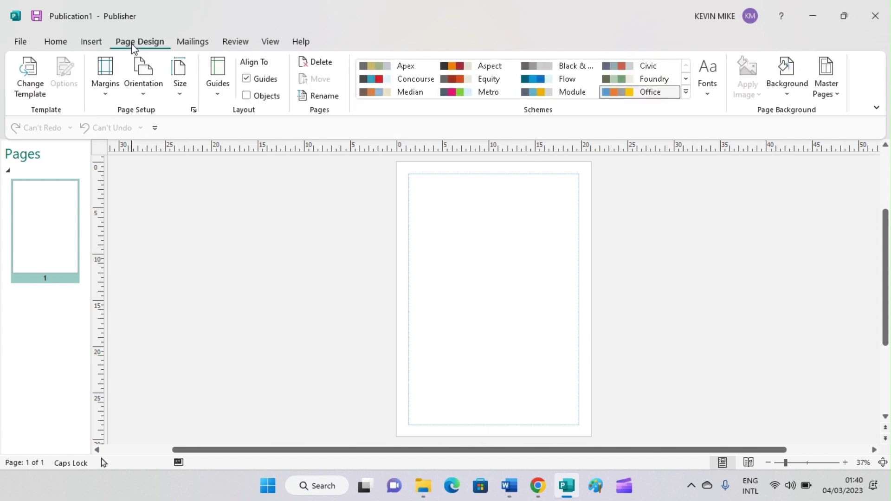
{"action": "left_click", "coordinate": [179, 92]}
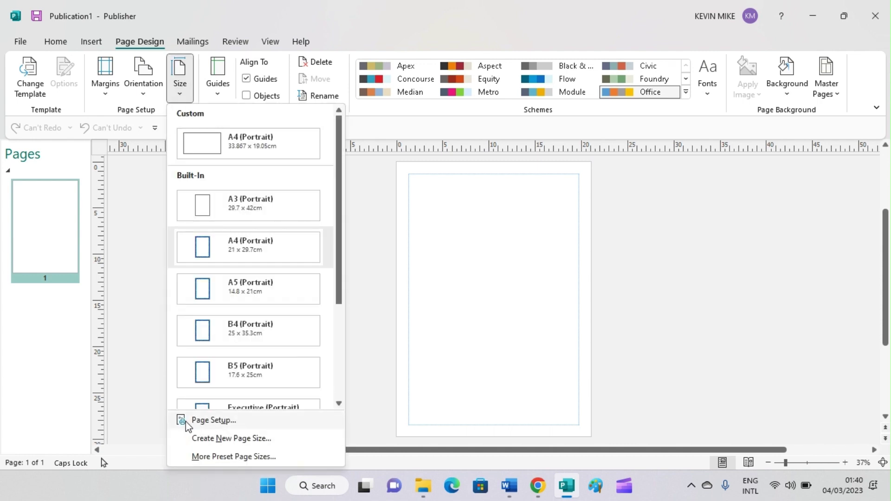
{"action": "left_click", "coordinate": [212, 422]}
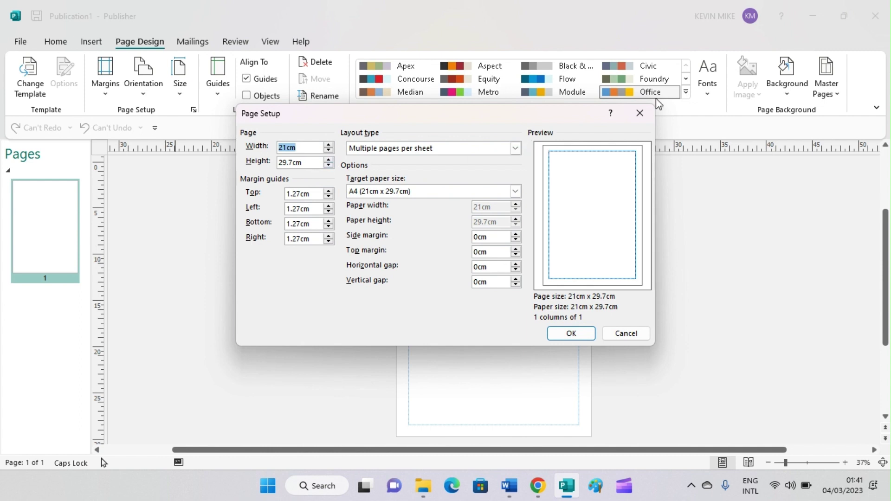
{"action": "left_click", "coordinate": [640, 113]}
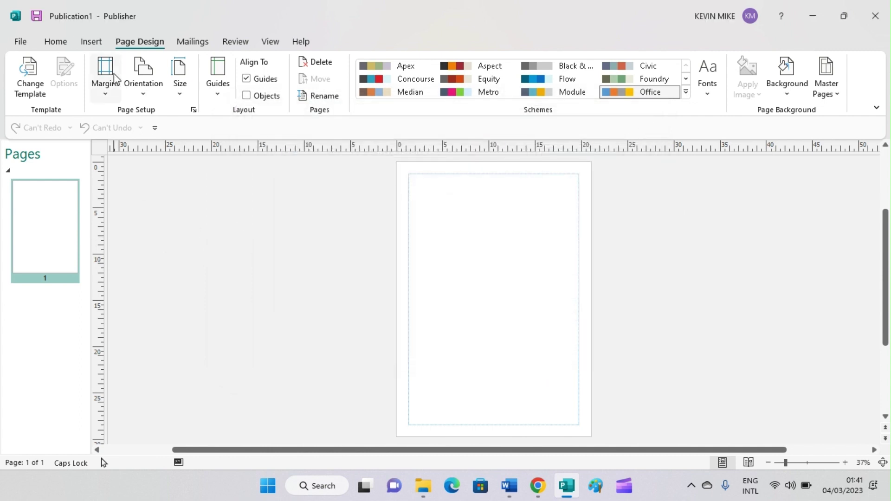
Change the measurement units in Publisher's advanced options to Inches.
{"action": "left_click", "coordinate": [21, 42]}
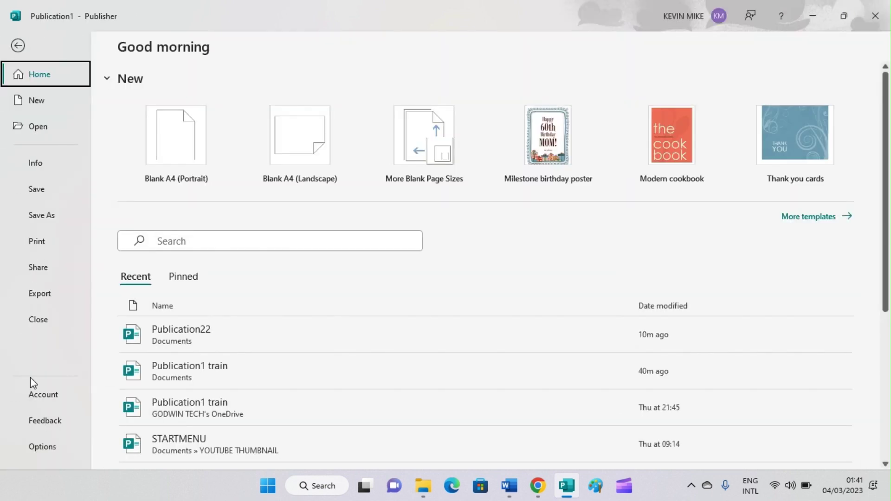
{"action": "key", "text": "Escape"}
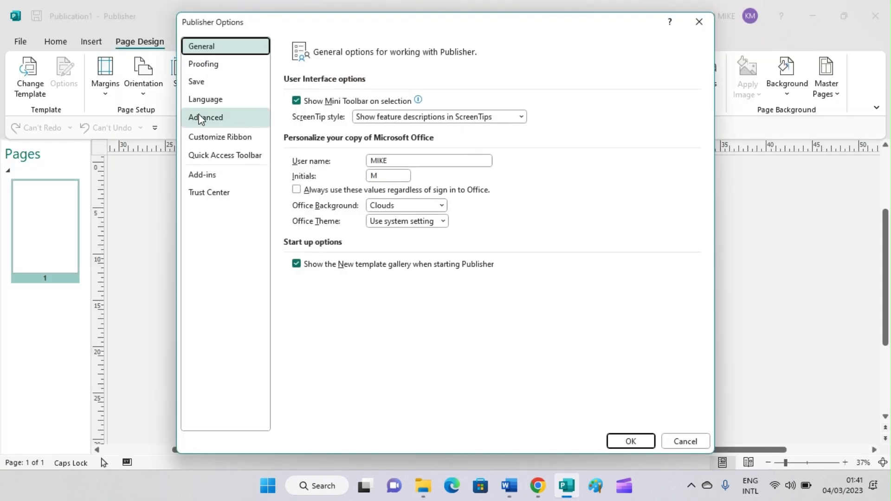
{"action": "left_click", "coordinate": [203, 118]}
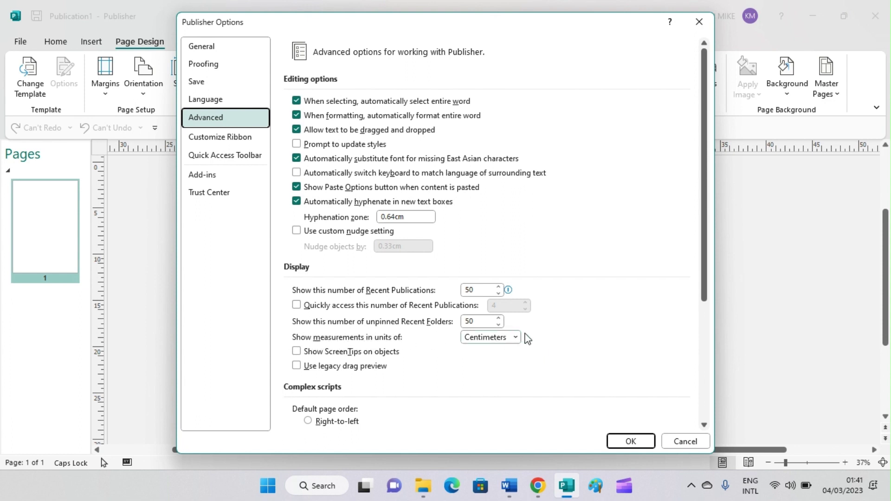
{"action": "left_click", "coordinate": [515, 337]}
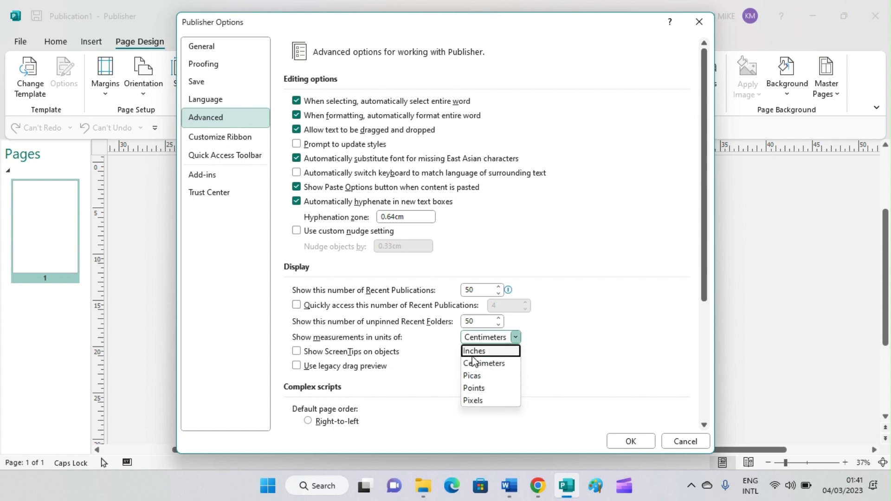
{"action": "left_click", "coordinate": [472, 354]}
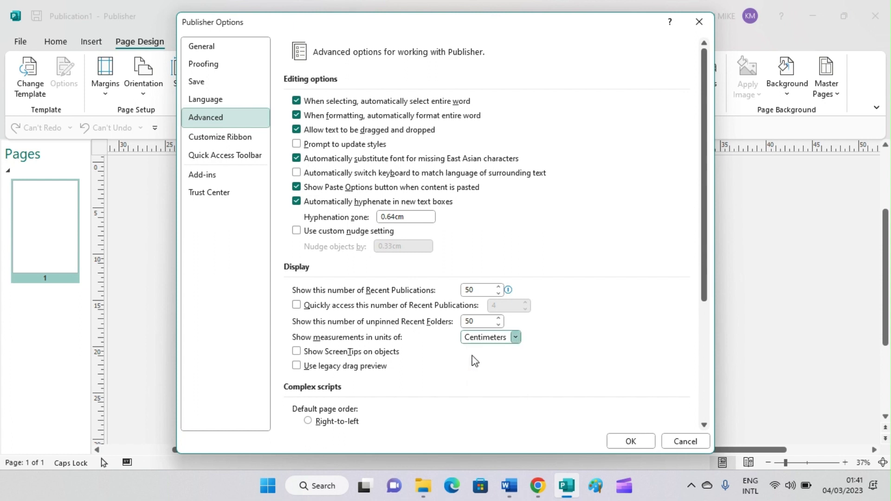
{"action": "left_click", "coordinate": [631, 441]}
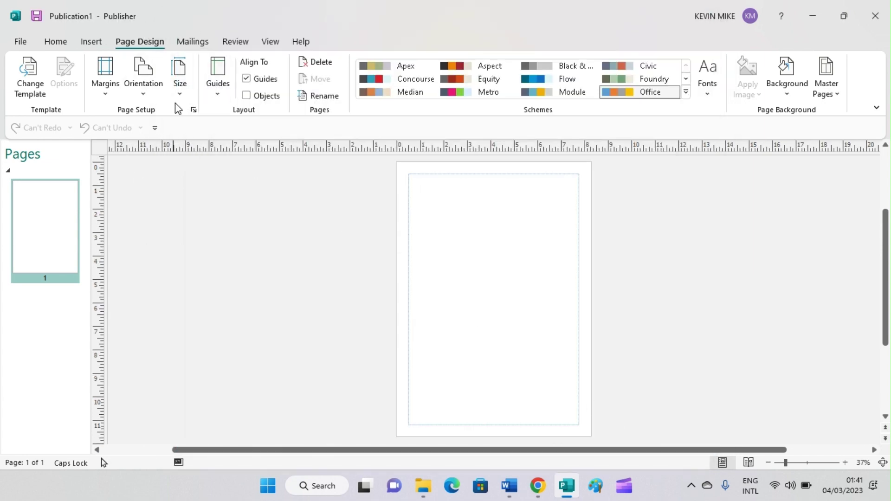
Open the publication's page setup and switch to Chrome to look up the full cover width in the KDP Cover Calculator.
{"action": "left_click", "coordinate": [180, 76]}
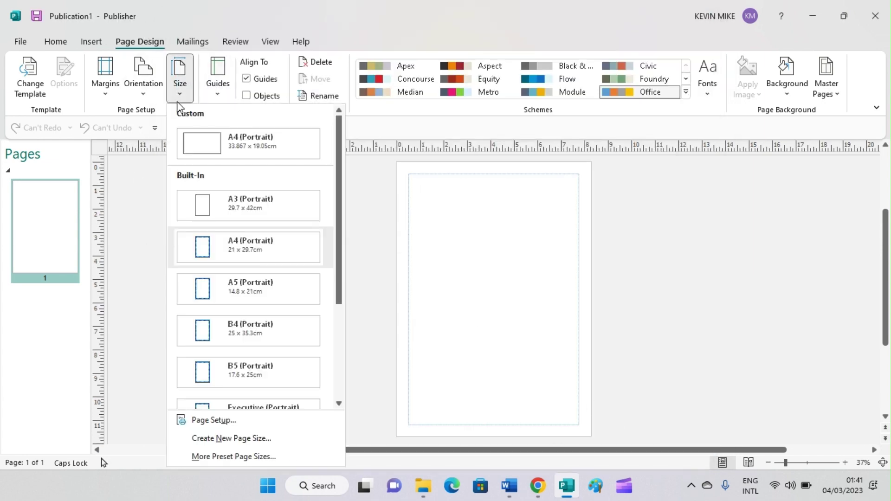
{"action": "left_click", "coordinate": [208, 420]}
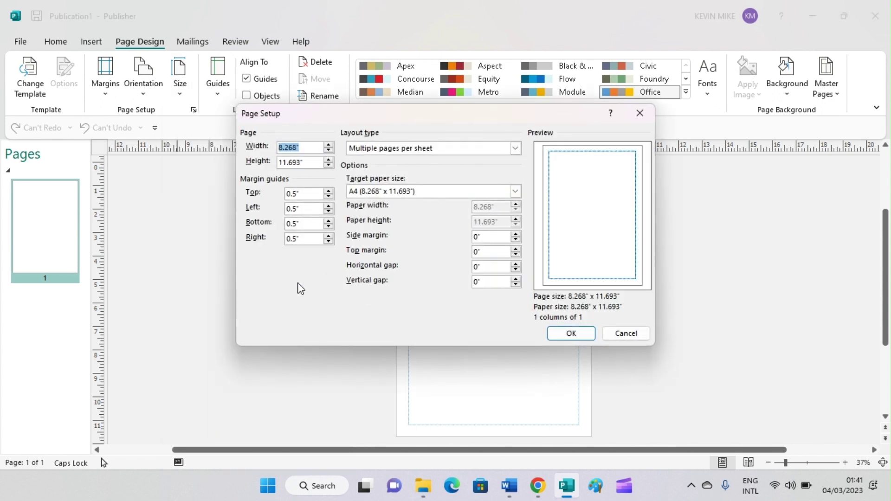
{"action": "left_click", "coordinate": [308, 151]}
{"action": "mouse_move", "coordinate": [537, 490]}
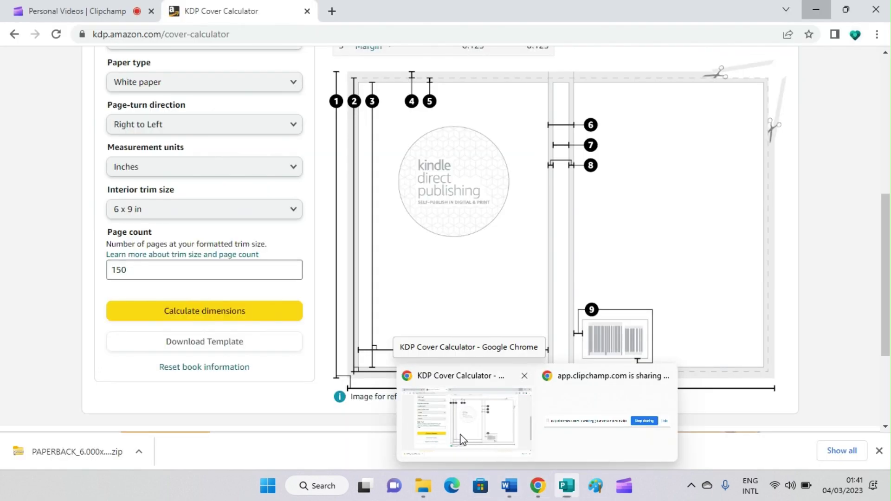
{"action": "left_click", "coordinate": [461, 439]}
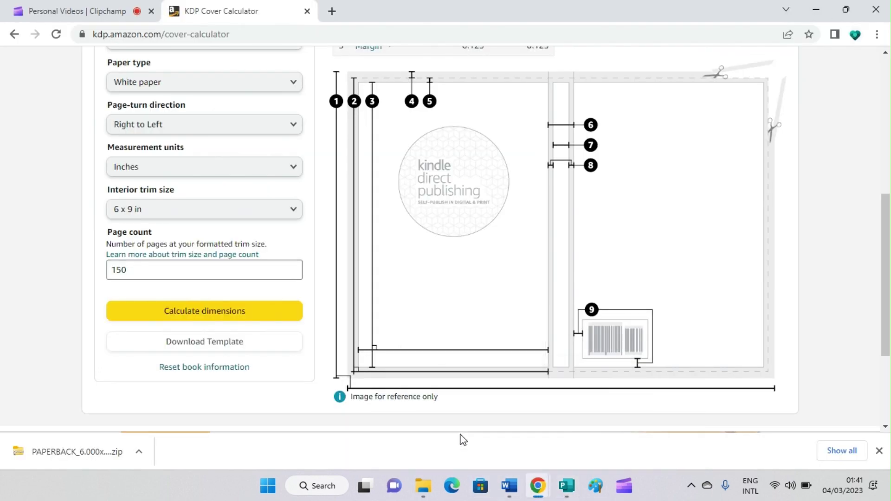
{"action": "scroll", "coordinate": [433, 290], "scroll_direction": "up", "scroll_amount": 5}
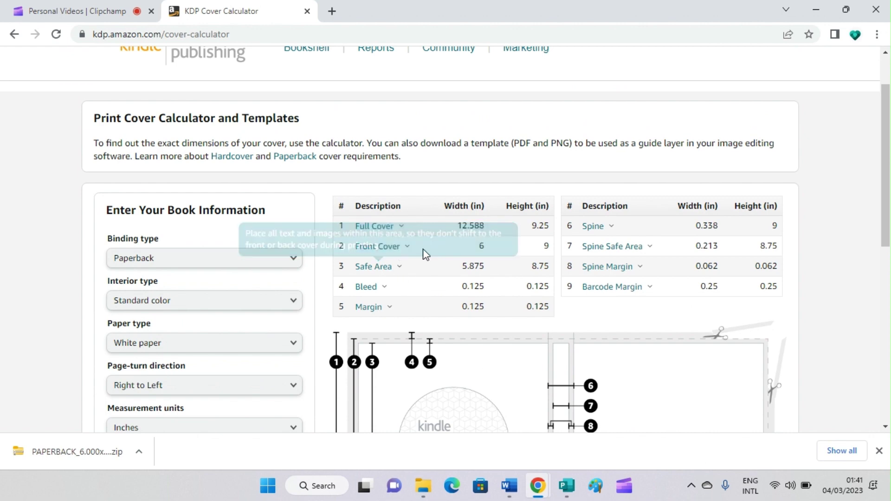
{"action": "double_click", "coordinate": [475, 227]}
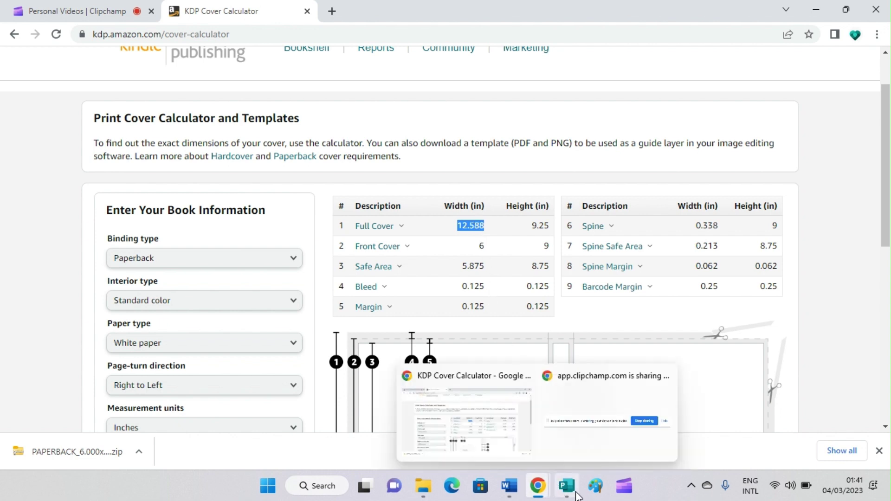
Switch back to Publisher and set the page width to 12.588 in.
{"action": "mouse_move", "coordinate": [567, 496]}
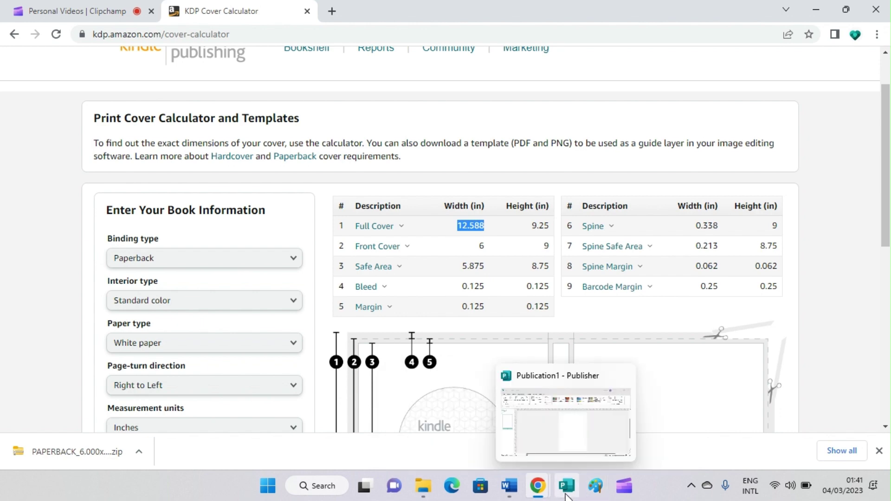
{"action": "left_click", "coordinate": [560, 424]}
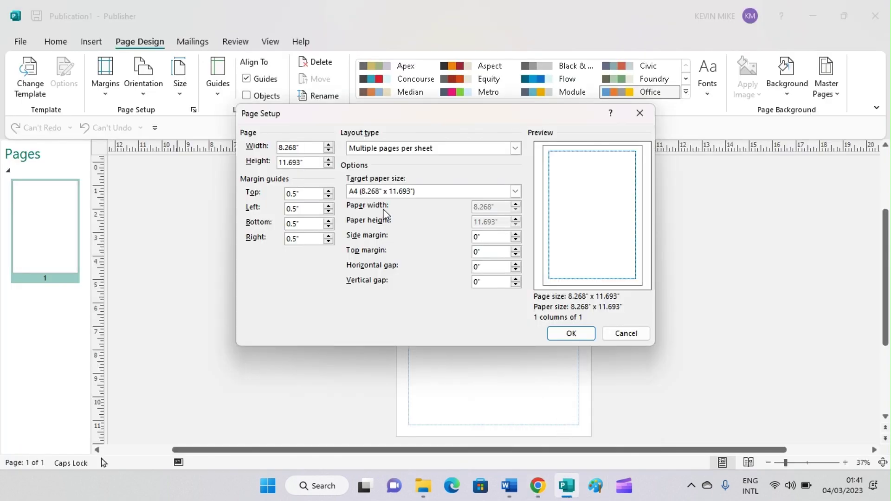
{"action": "left_click", "coordinate": [309, 152]}
{"action": "double_click", "coordinate": [309, 152]}
{"action": "type", "text": "12.588"}
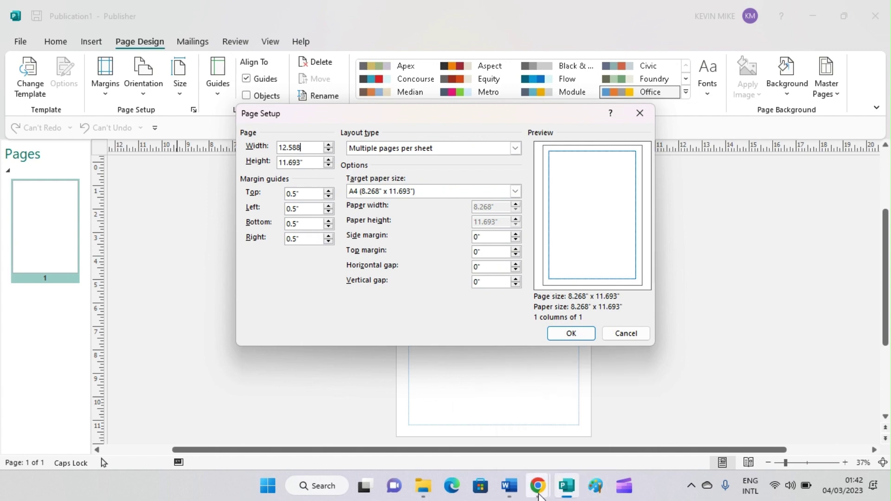
Look up the full cover height in the KDP Cover Calculator in Chrome and set Publisher's page height to 9.25 in.
{"action": "mouse_move", "coordinate": [538, 487]}
{"action": "left_click", "coordinate": [499, 431]}
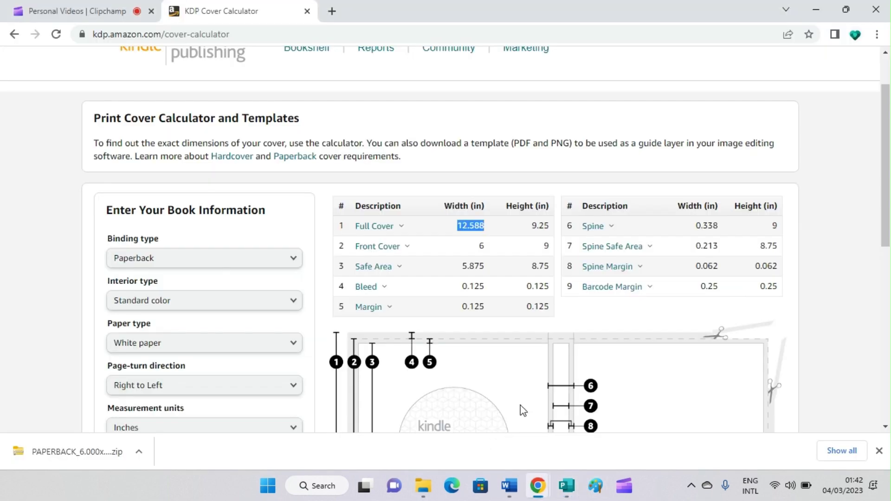
{"action": "double_click", "coordinate": [540, 226]}
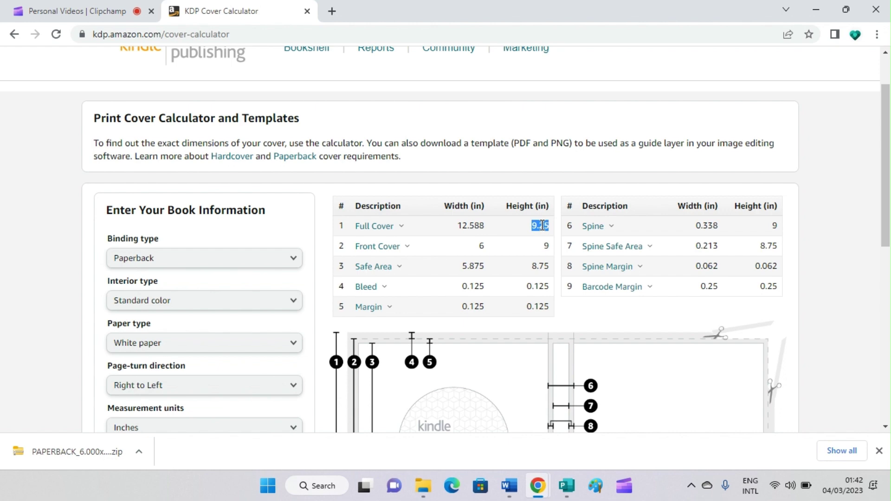
{"action": "mouse_move", "coordinate": [566, 489]}
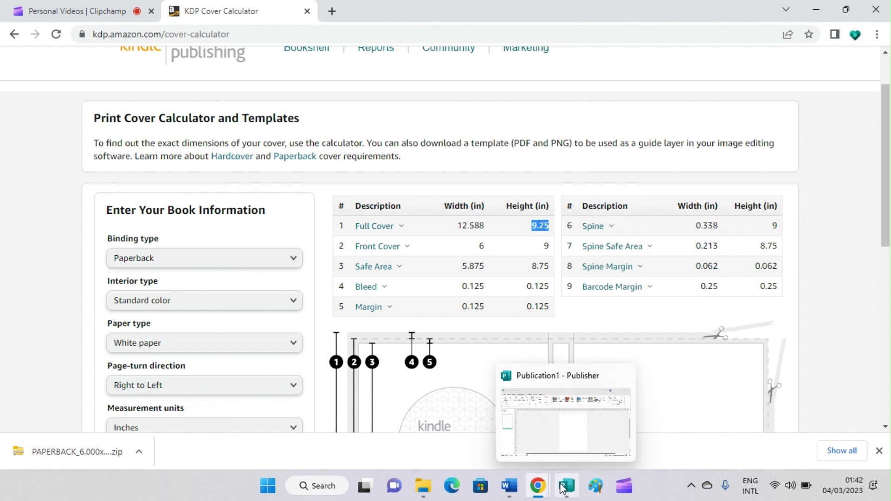
{"action": "left_click", "coordinate": [575, 443]}
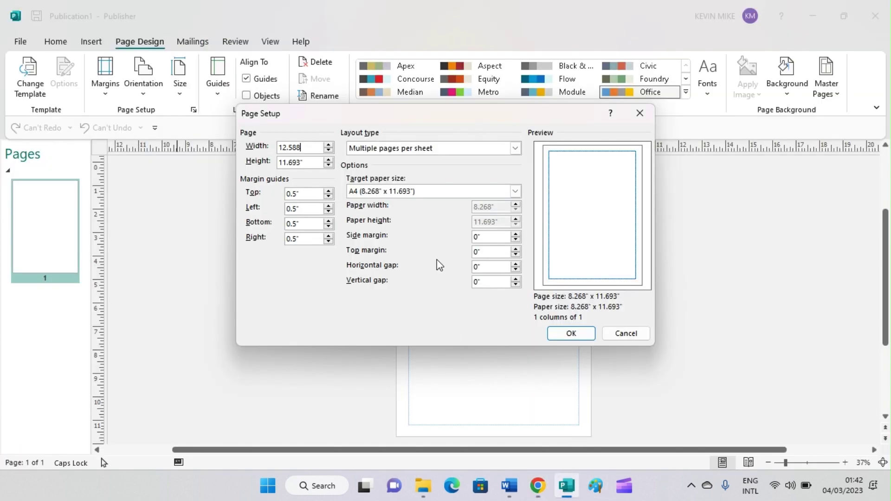
{"action": "left_click", "coordinate": [301, 164]}
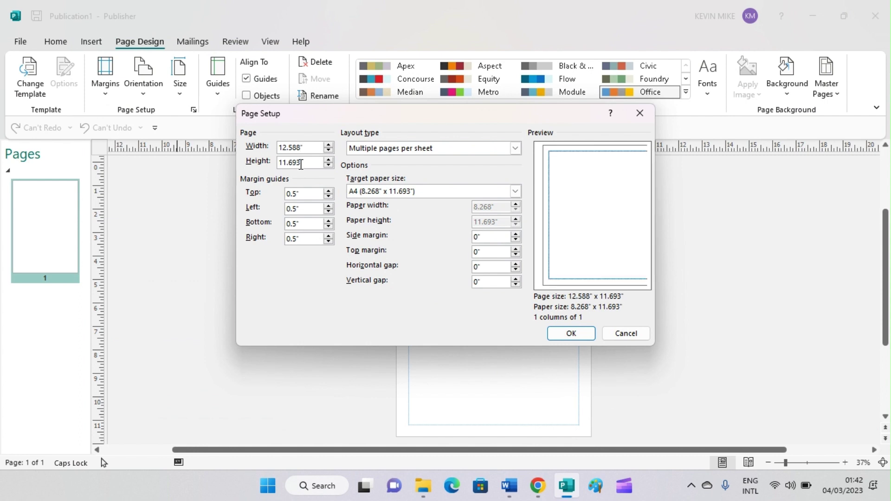
{"action": "double_click", "coordinate": [301, 163]}
{"action": "type", "text": "9.25"}
Switch to Chrome and look up the cover's margin value in the KDP Cover Calculator's dimensions table.
{"action": "left_click", "coordinate": [298, 195]}
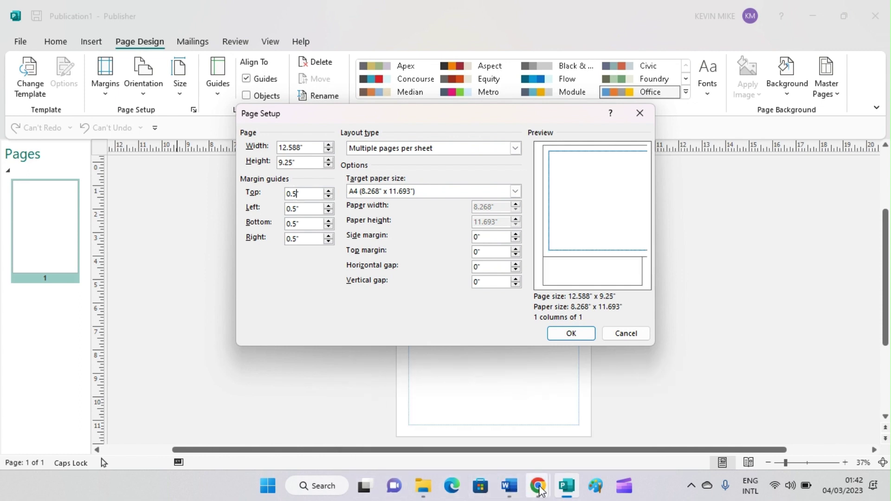
{"action": "mouse_move", "coordinate": [540, 489]}
{"action": "left_click", "coordinate": [474, 414]}
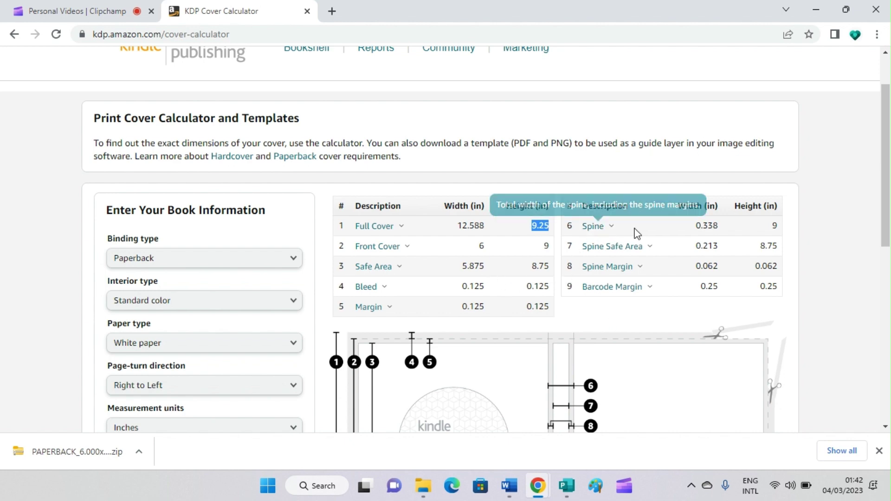
{"action": "scroll", "coordinate": [557, 278], "scroll_direction": "down", "scroll_amount": 1}
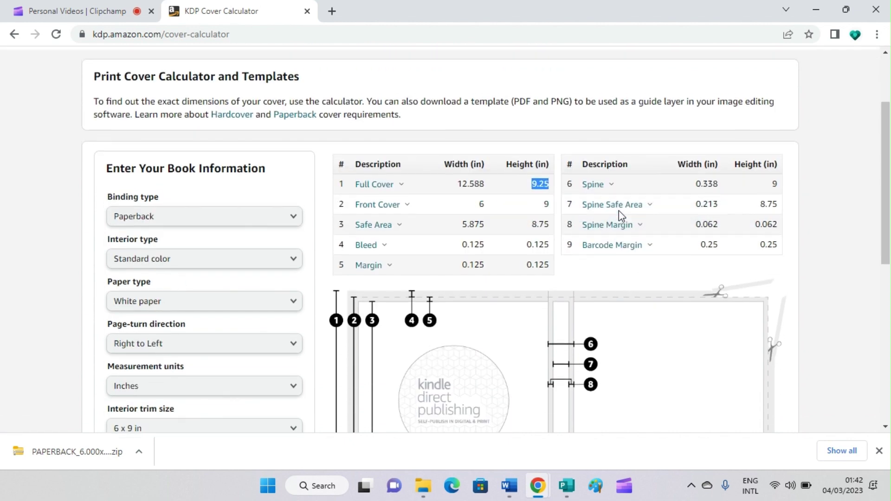
{"action": "scroll", "coordinate": [620, 215], "scroll_direction": "up", "scroll_amount": 1}
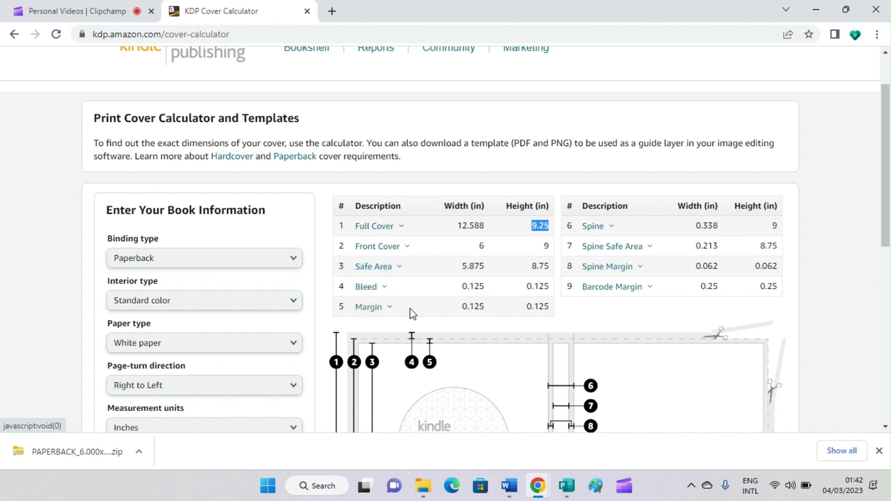
{"action": "double_click", "coordinate": [472, 308]}
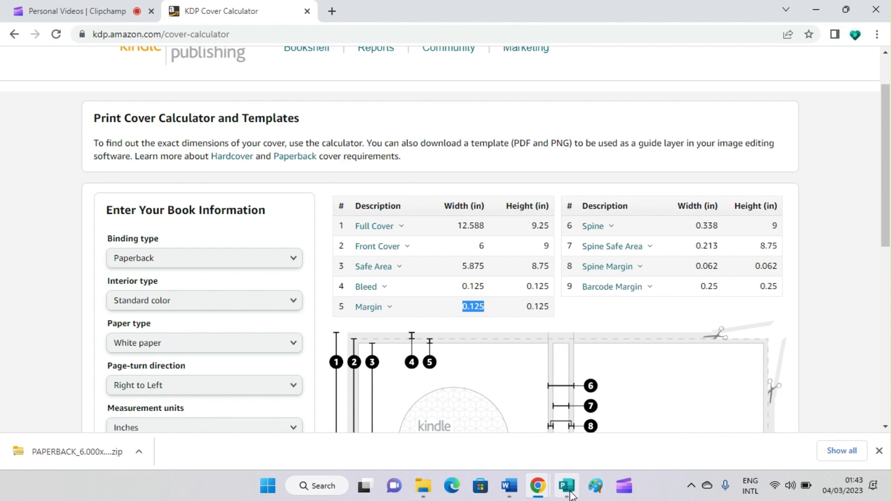
Switch back to Publisher and set the top and left margin guides to 0.125 in.
{"action": "mouse_move", "coordinate": [567, 486]}
{"action": "left_click", "coordinate": [557, 434]}
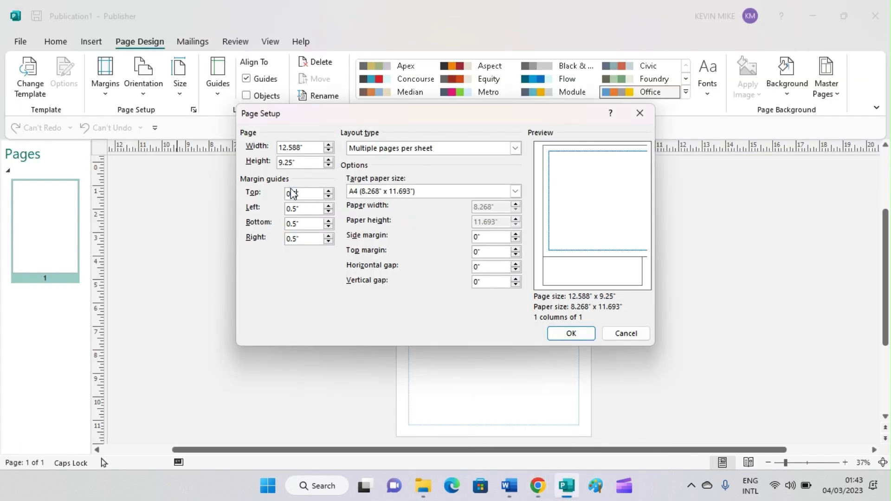
{"action": "double_click", "coordinate": [309, 191]}
{"action": "type", "text": "0.125"}
{"action": "left_click", "coordinate": [309, 212]}
{"action": "double_click", "coordinate": [309, 213]}
{"action": "type", "text": "0.125"}
Set the bottom and right margin guides to 0.125 in and apply the page setup.
{"action": "double_click", "coordinate": [310, 224]}
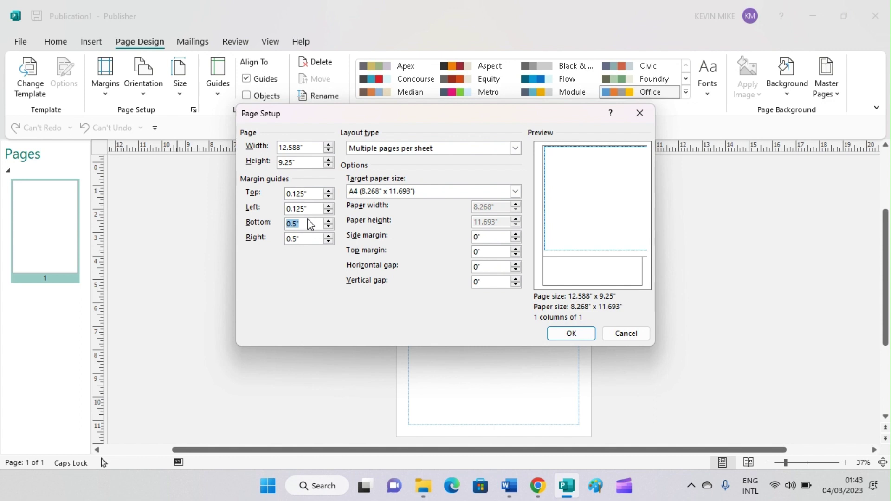
{"action": "type", "text": "0.125"}
{"action": "left_click", "coordinate": [305, 240]}
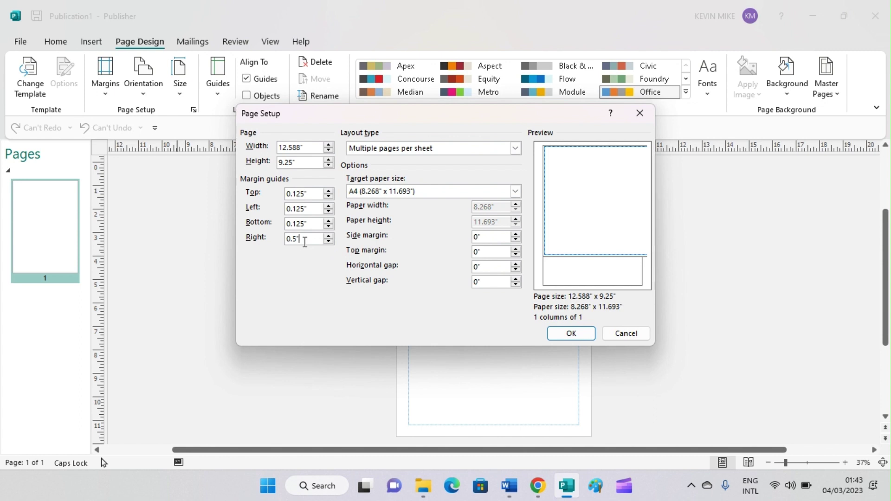
{"action": "double_click", "coordinate": [305, 240]}
{"action": "type", "text": "0.125"}
{"action": "left_click", "coordinate": [575, 332]}
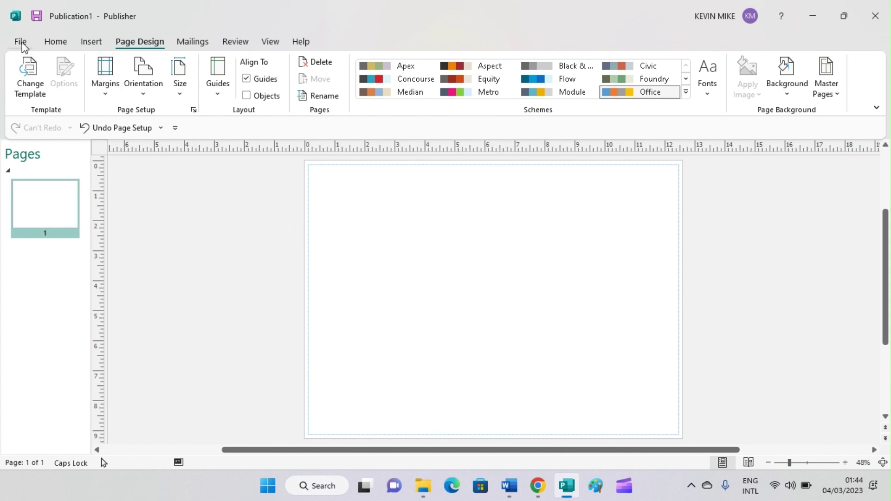
Start inserting a picture from file and look through the Downloads folder for the cover template image.
{"action": "left_click", "coordinate": [87, 44]}
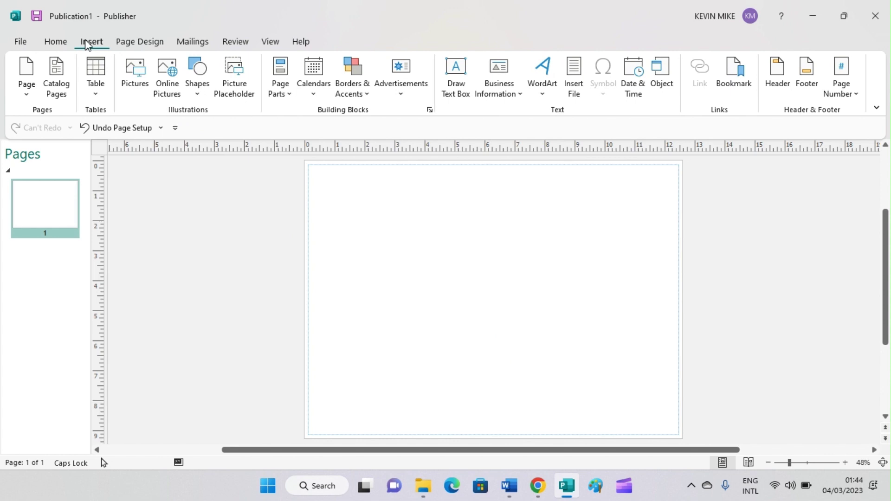
{"action": "left_click", "coordinate": [129, 86]}
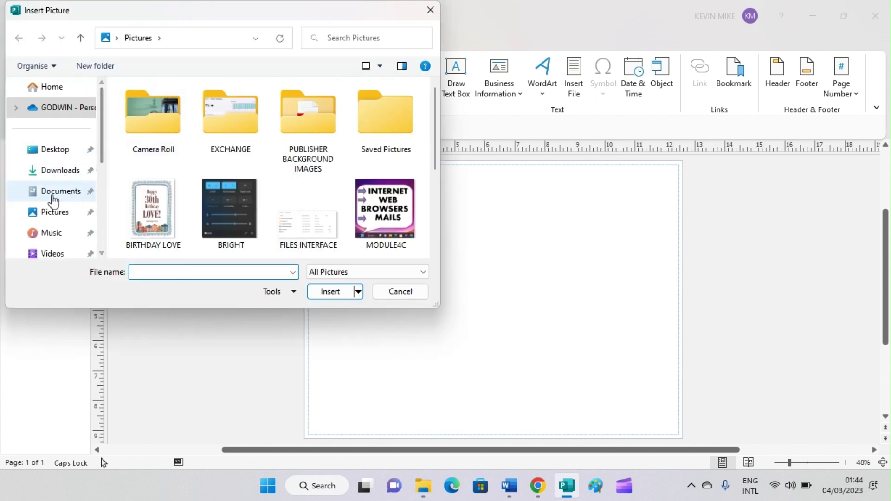
{"action": "left_click", "coordinate": [57, 172]}
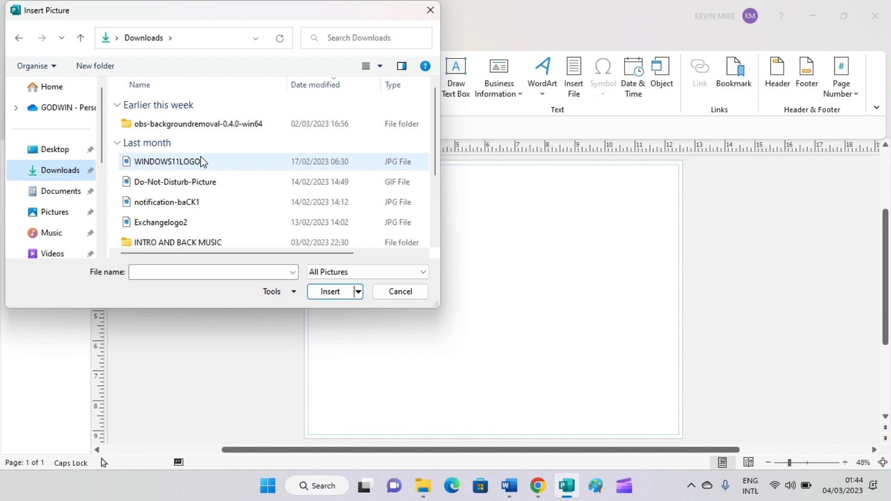
{"action": "scroll", "coordinate": [202, 161], "scroll_direction": "down", "scroll_amount": 2}
{"action": "scroll", "coordinate": [200, 157], "scroll_direction": "up", "scroll_amount": 2}
{"action": "scroll", "coordinate": [197, 191], "scroll_direction": "down", "scroll_amount": 2}
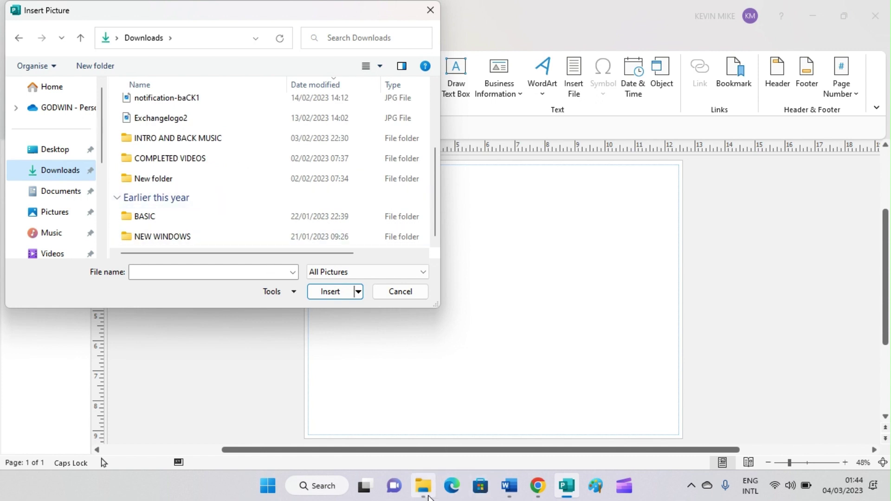
Switch to File Explorer and copy the PNG cover template from the PAPERBACK_6.000x9.000_150_STANDARD_WHITE_RIGHT_TO_LEFT_en_US zip into Downloads, refreshing the folder.
{"action": "mouse_move", "coordinate": [427, 496]}
{"action": "left_click", "coordinate": [412, 445]}
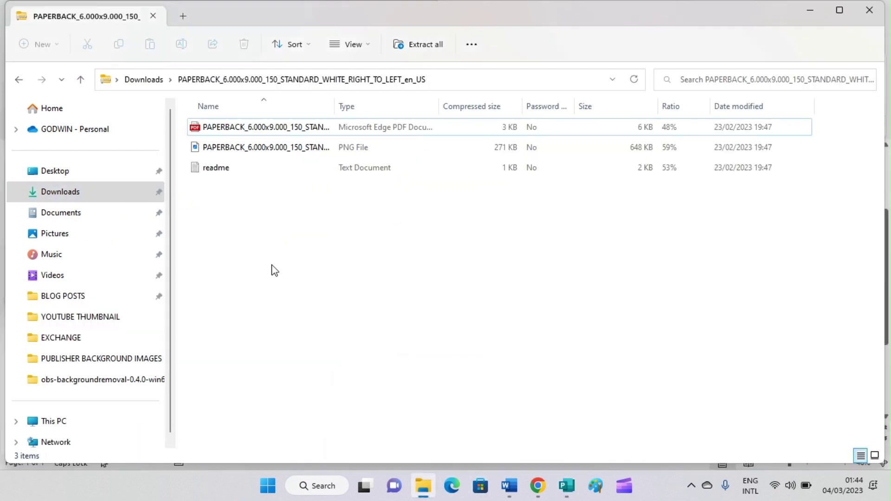
{"action": "left_click", "coordinate": [246, 148]}
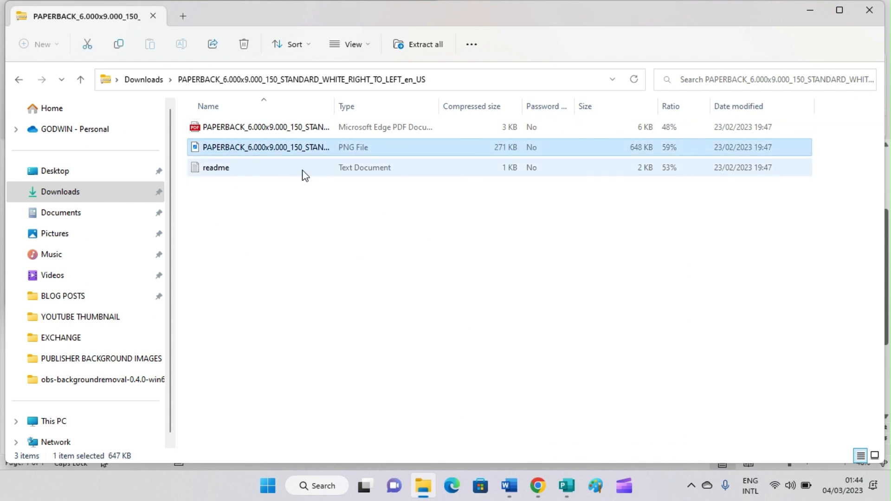
{"action": "left_click", "coordinate": [117, 46]}
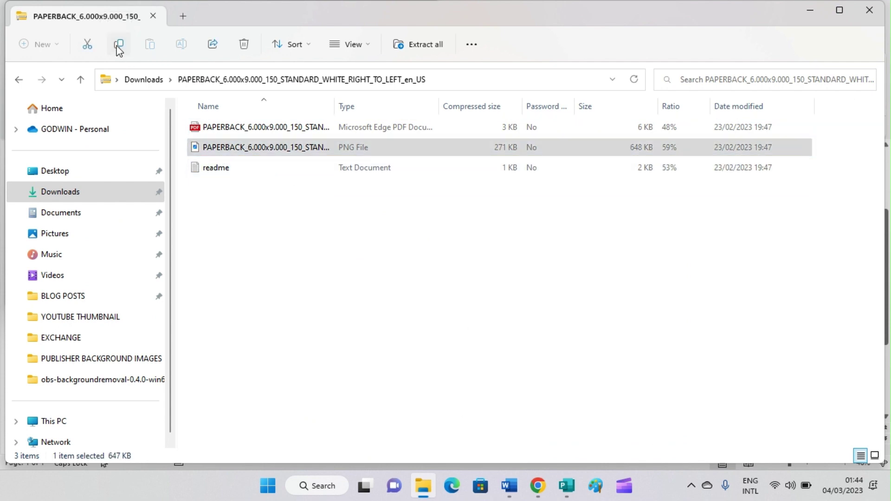
{"action": "left_click", "coordinate": [70, 195]}
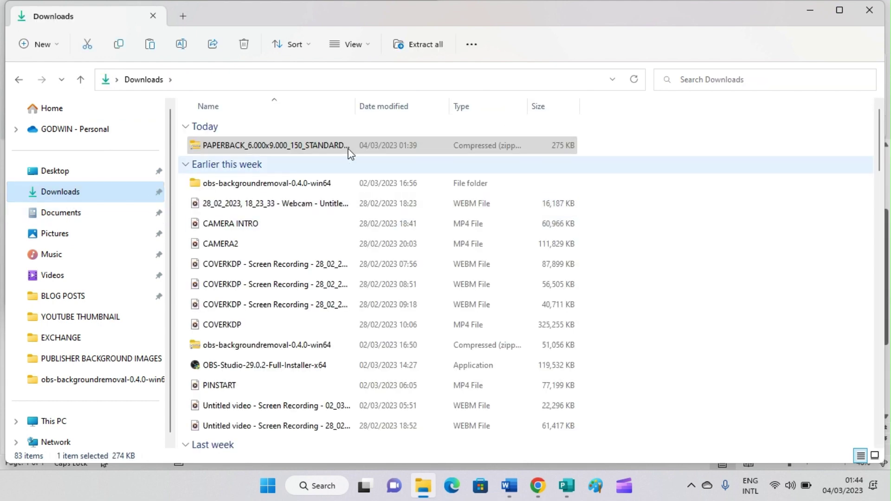
{"action": "left_click", "coordinate": [148, 48]}
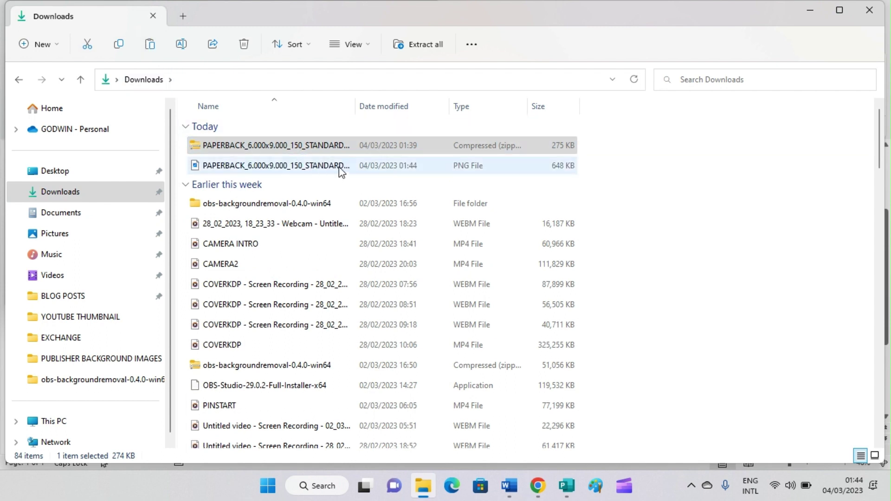
{"action": "left_click", "coordinate": [633, 79]}
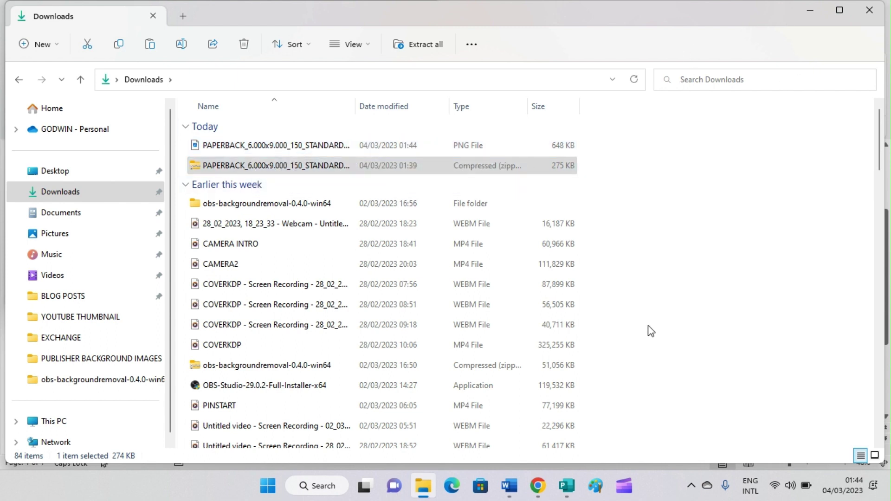
Switch back to Publisher, refresh the Downloads listing and insert the PAPERBACK_6.000x9.000_150 PNG template on the page.
{"action": "mouse_move", "coordinate": [566, 485]}
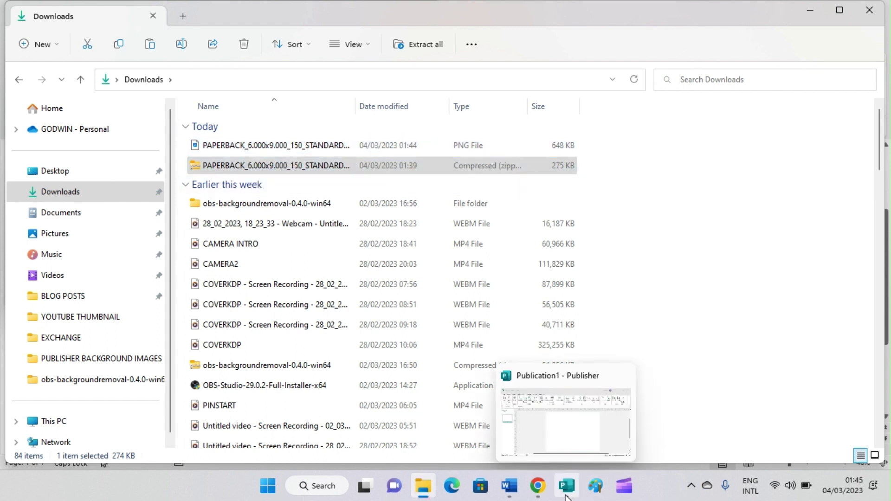
{"action": "left_click", "coordinate": [547, 437]}
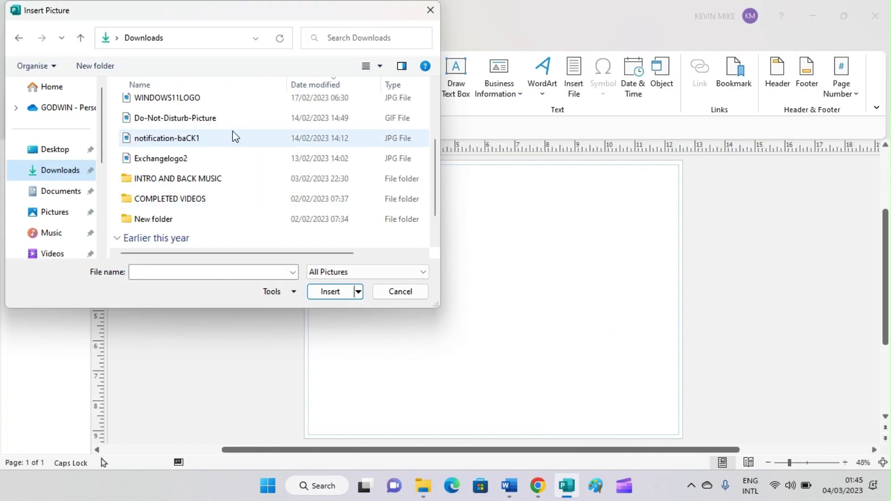
{"action": "left_click", "coordinate": [282, 44]}
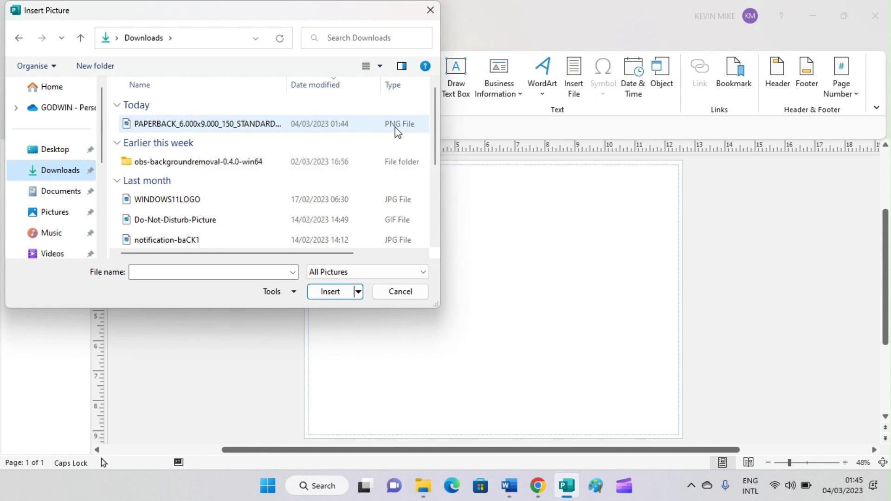
{"action": "double_click", "coordinate": [285, 126]}
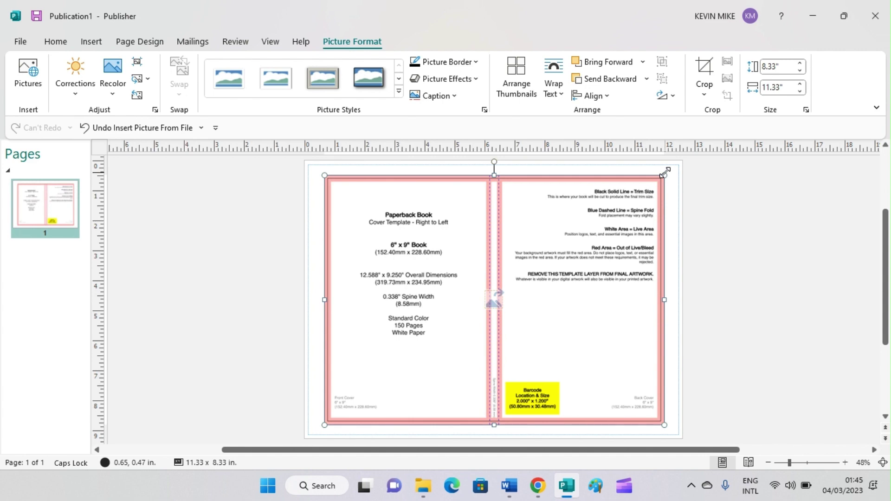
Stretch the template picture to cover the whole page, about 12.62 in wide and 9.27 in high.
{"action": "left_click_drag", "start_coordinate": [667, 171], "coordinate": [678, 162]}
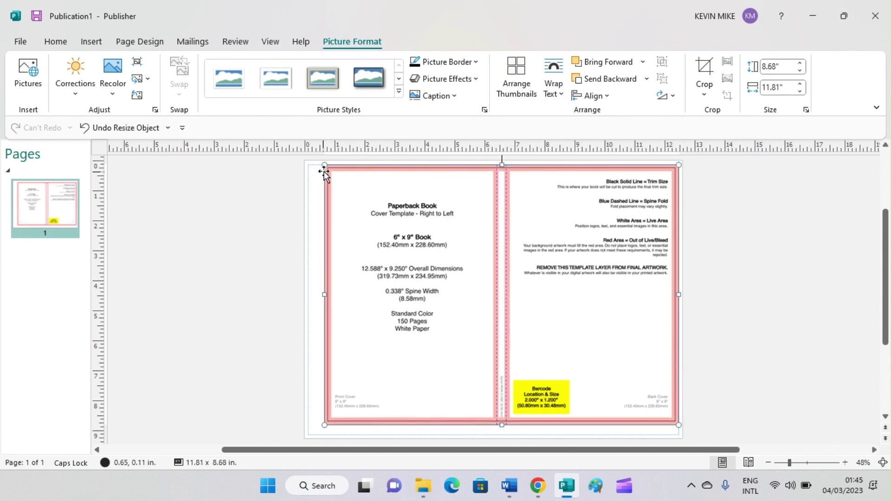
{"action": "left_click_drag", "start_coordinate": [325, 296], "coordinate": [304, 295]}
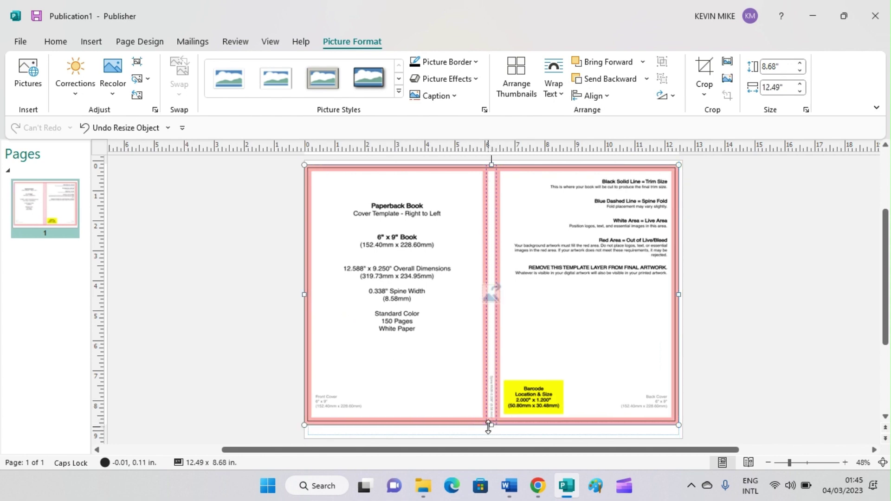
{"action": "left_click_drag", "start_coordinate": [488, 426], "coordinate": [505, 395]}
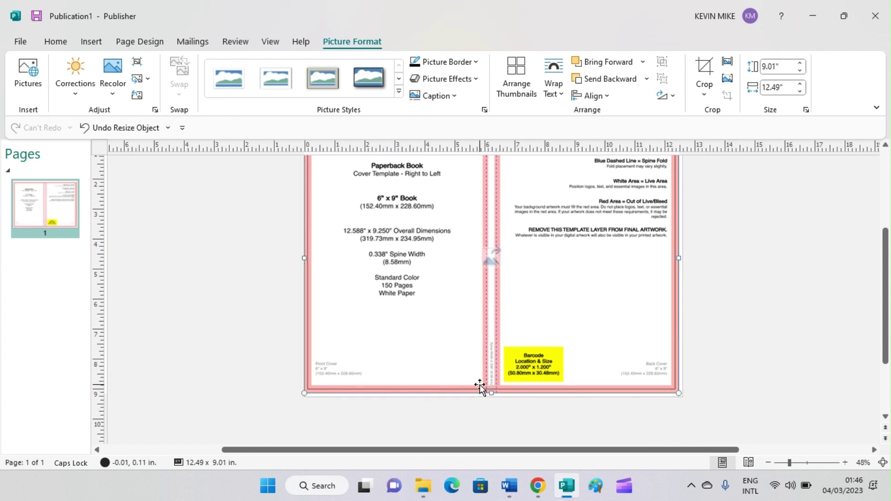
{"action": "left_click_drag", "start_coordinate": [493, 391], "coordinate": [512, 394]}
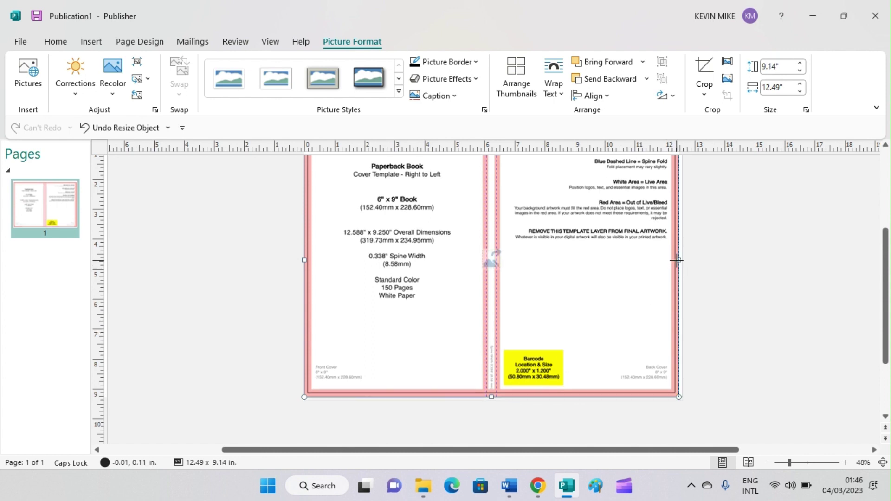
{"action": "left_click_drag", "start_coordinate": [677, 260], "coordinate": [680, 261]}
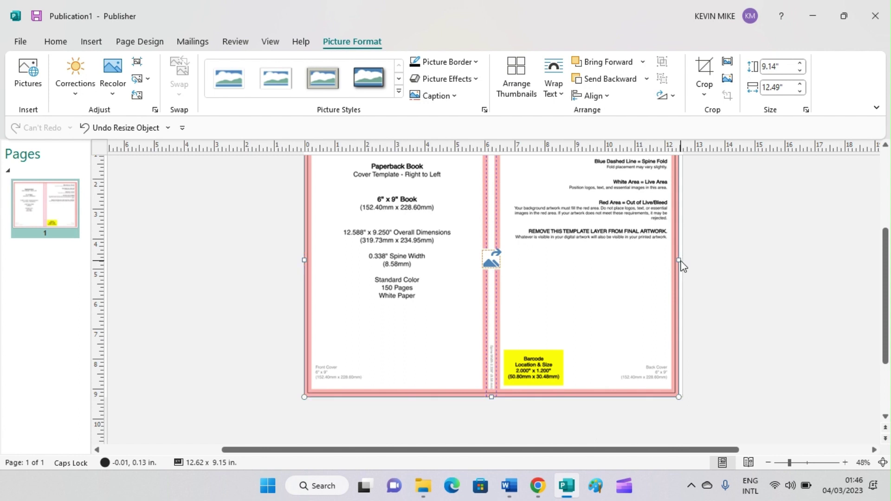
{"action": "scroll", "coordinate": [691, 267], "scroll_direction": "up", "scroll_amount": 1}
{"action": "scroll", "coordinate": [695, 268], "scroll_direction": "up", "scroll_amount": 1}
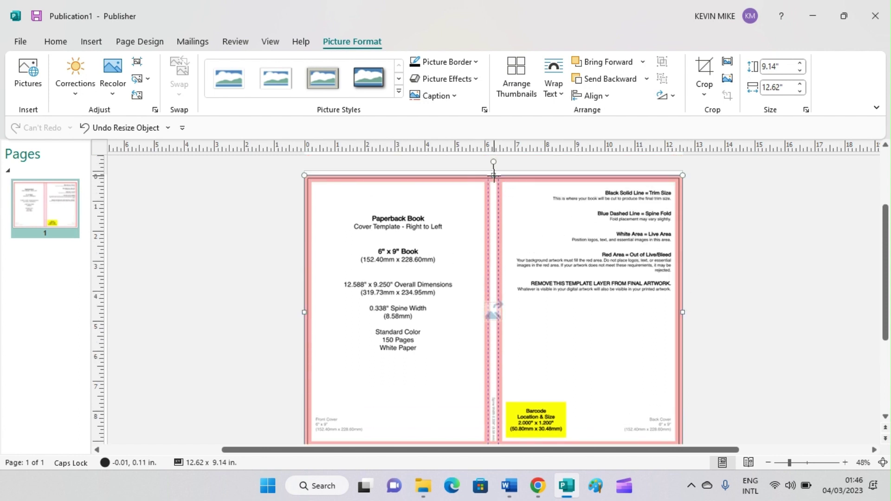
{"action": "left_click_drag", "start_coordinate": [493, 174], "coordinate": [494, 172]}
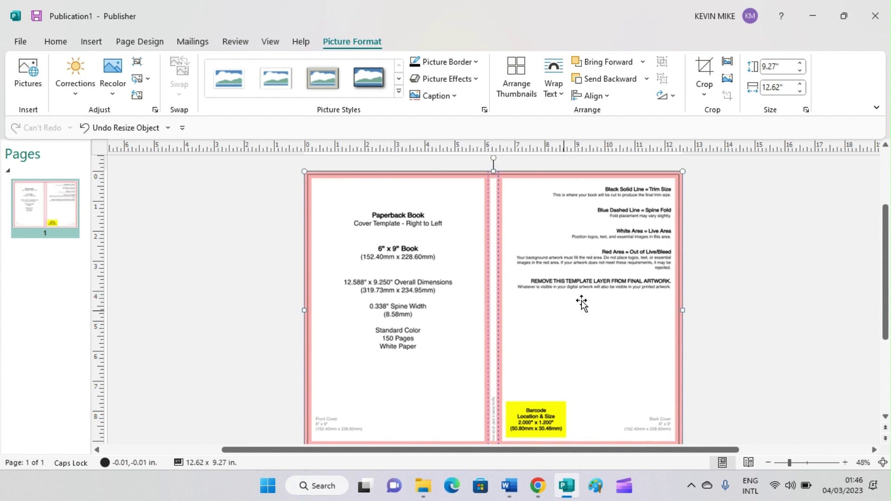
{"action": "scroll", "coordinate": [746, 274], "scroll_direction": "down", "scroll_amount": 1}
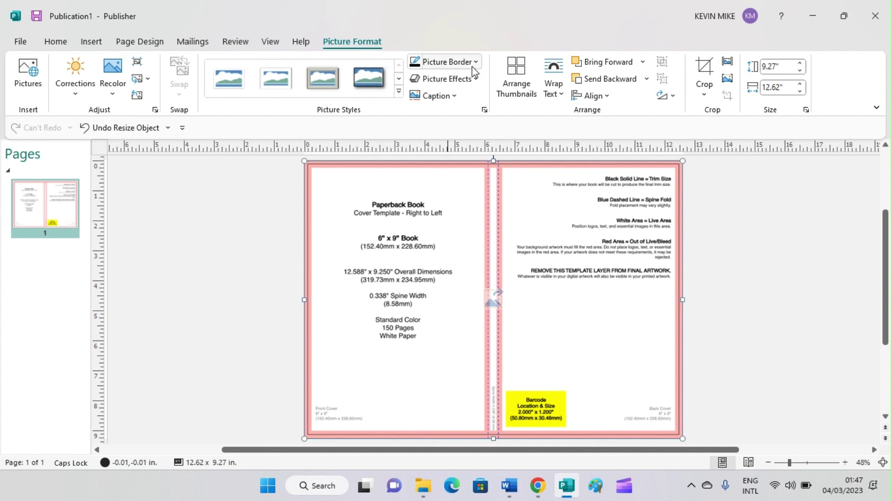
Open the online picture search and browse the Background category for a suitable cover image.
{"action": "left_click", "coordinate": [91, 42]}
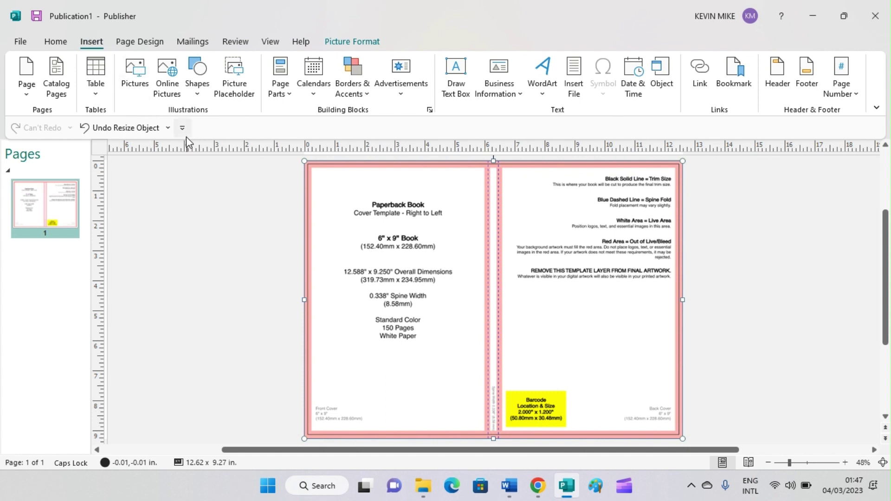
{"action": "left_click", "coordinate": [158, 90]}
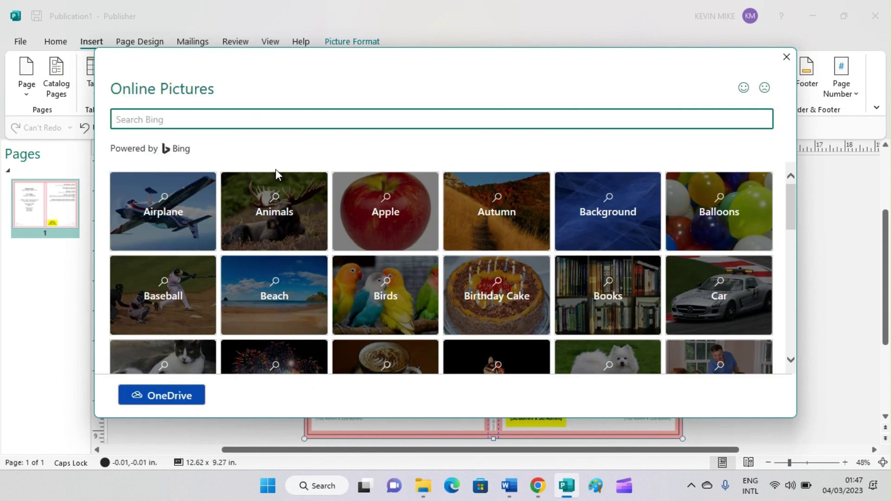
{"action": "left_click", "coordinate": [598, 226]}
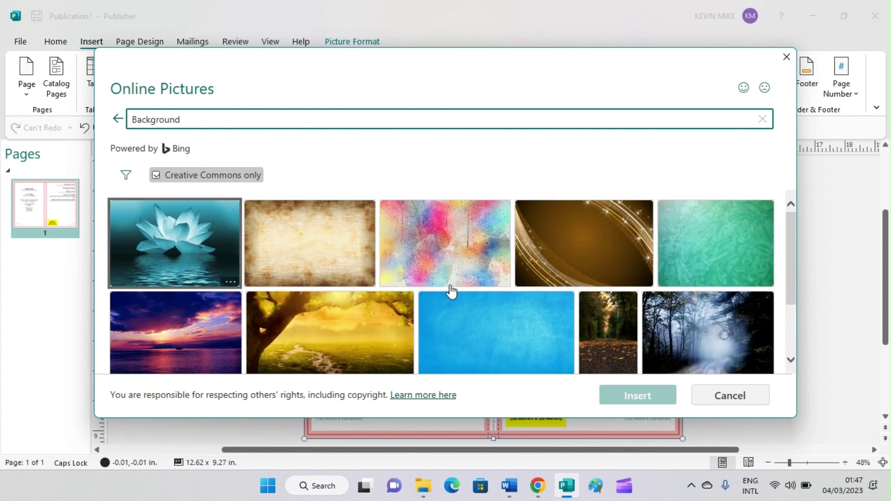
{"action": "scroll", "coordinate": [486, 280], "scroll_direction": "down", "scroll_amount": 2}
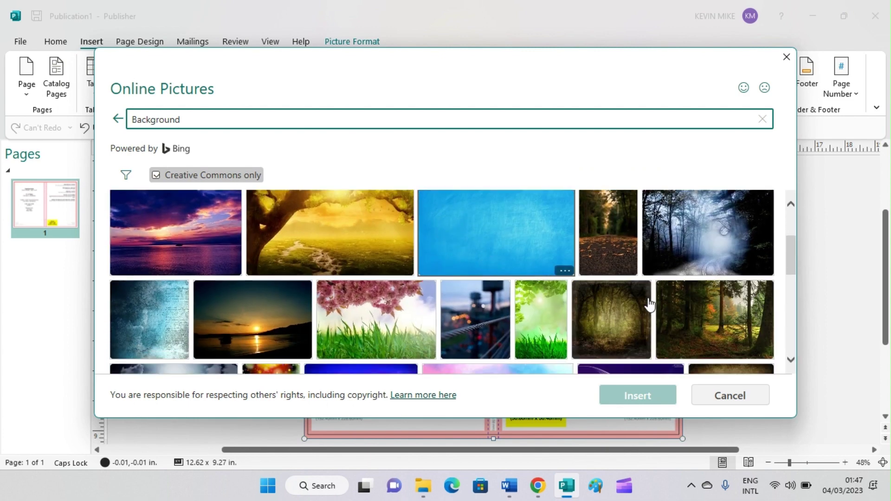
{"action": "scroll", "coordinate": [701, 280], "scroll_direction": "down", "scroll_amount": 5}
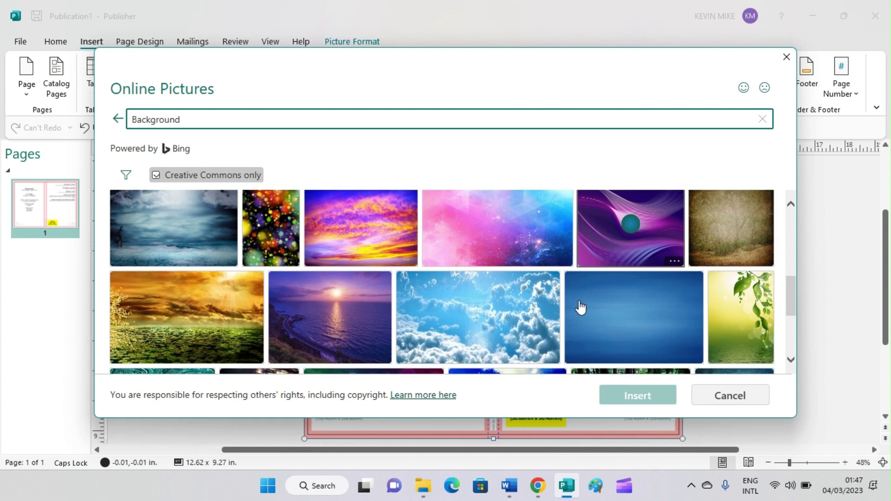
{"action": "scroll", "coordinate": [581, 307], "scroll_direction": "down", "scroll_amount": 2}
{"action": "scroll", "coordinate": [581, 307], "scroll_direction": "down", "scroll_amount": 2}
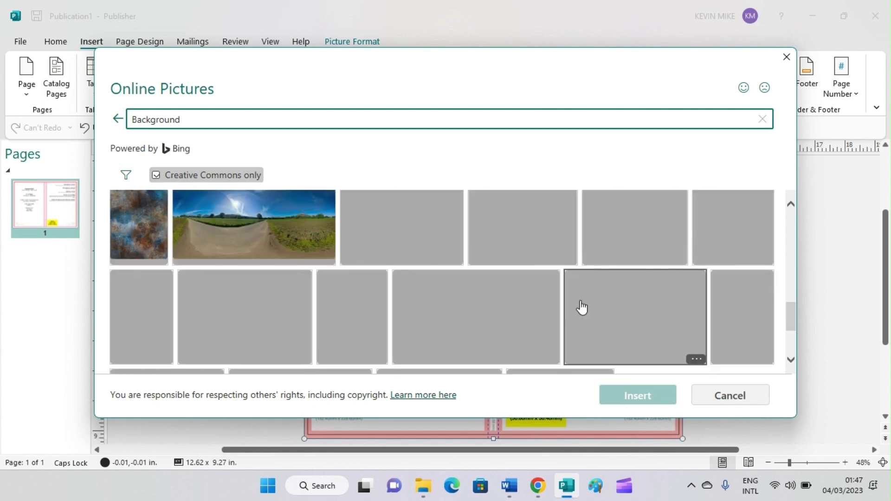
{"action": "scroll", "coordinate": [579, 301], "scroll_direction": "up", "scroll_amount": 2}
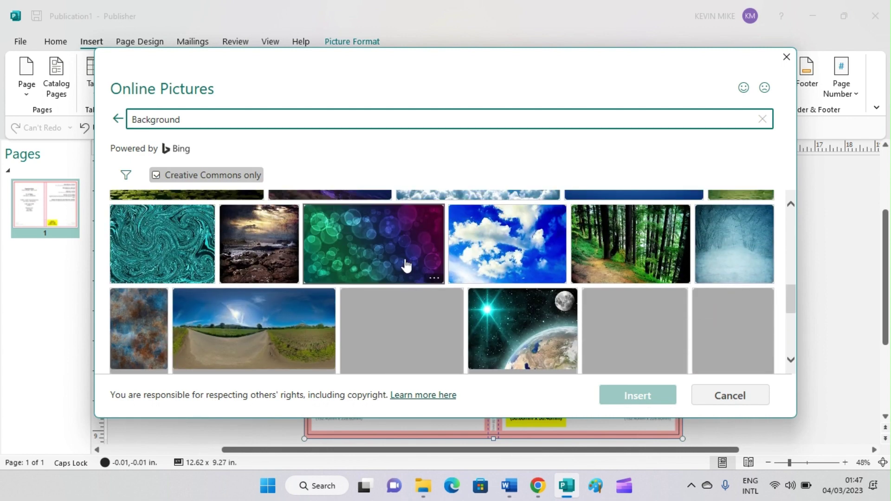
{"action": "scroll", "coordinate": [464, 281], "scroll_direction": "down", "scroll_amount": 3}
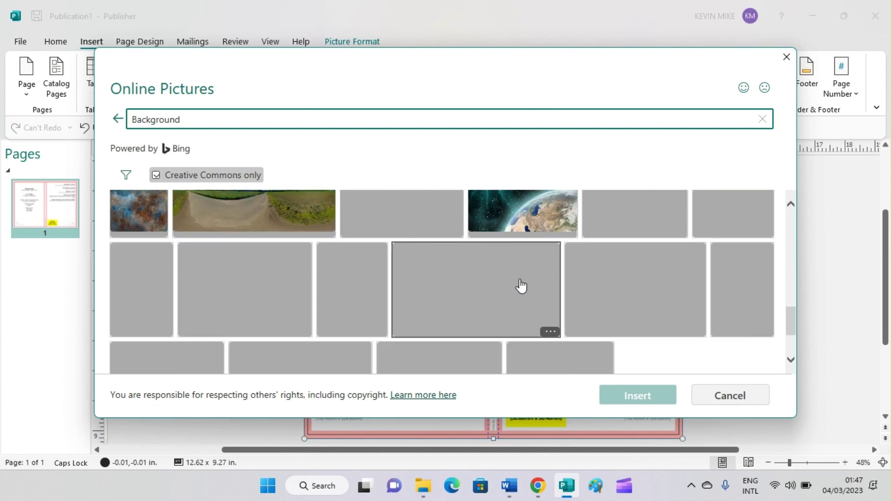
{"action": "scroll", "coordinate": [520, 285], "scroll_direction": "up", "scroll_amount": 5}
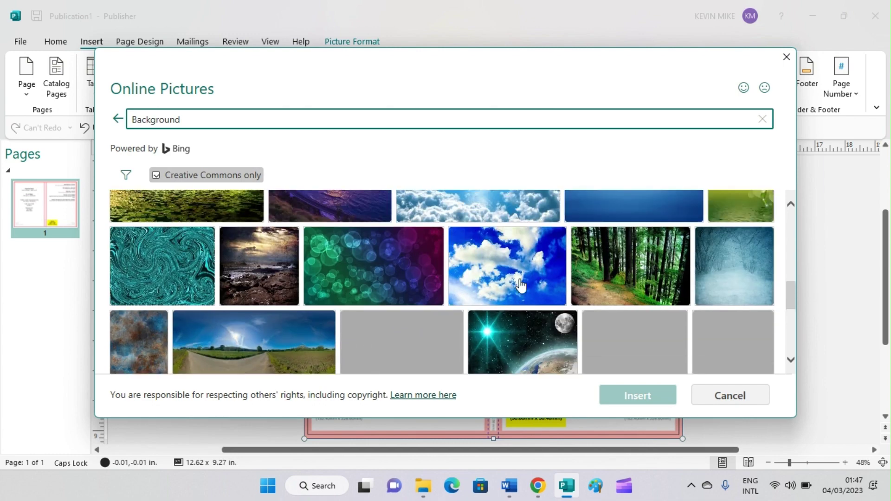
{"action": "scroll", "coordinate": [520, 286], "scroll_direction": "up", "scroll_amount": 5}
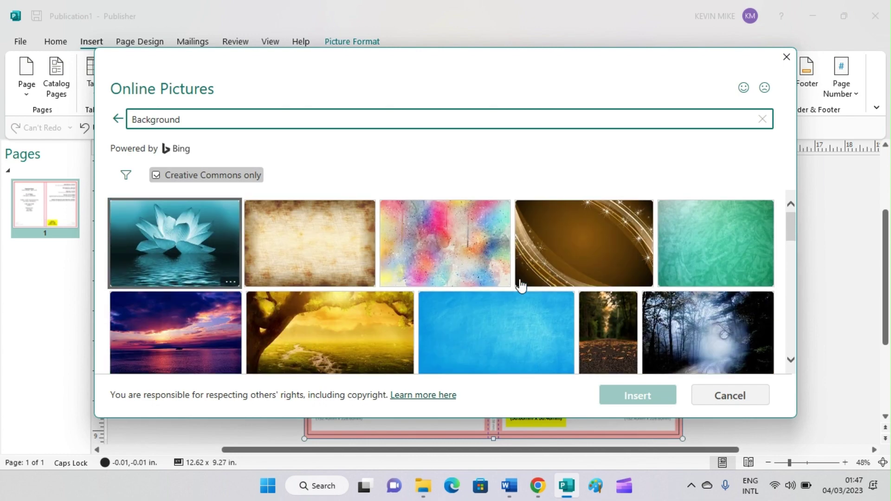
Replace the online picture search term with TECHNOLOGY and run the search.
{"action": "left_click", "coordinate": [191, 116]}
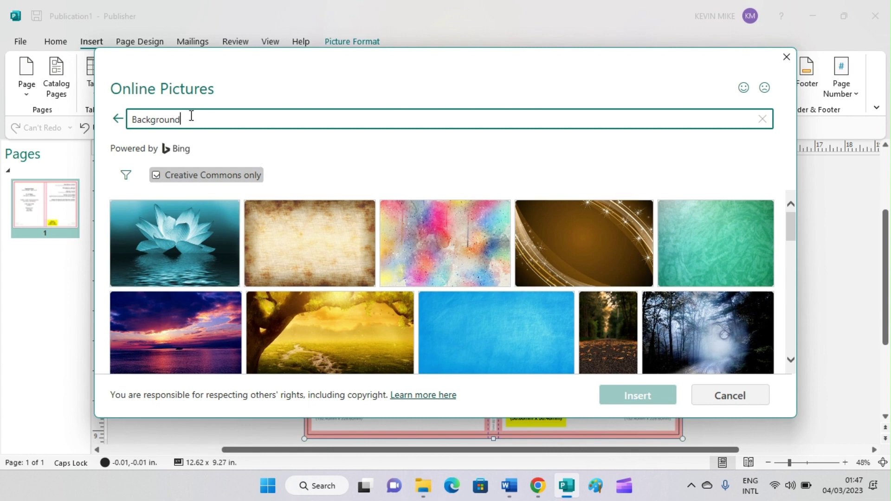
{"action": "key", "text": "BackSpace"}
{"action": "key", "text": "BackSpace"}
{"action": "key", "text": "BackSpace"}
{"action": "key", "text": "BackSpace"}
{"action": "key", "text": "BackSpace"}
{"action": "key", "text": "BackSpace"}
{"action": "key", "text": "BackSpace"}
{"action": "key", "text": "BackSpace"}
{"action": "key", "text": "BackSpace"}
{"action": "key", "text": "BackSpace"}
{"action": "type", "text": "t"}
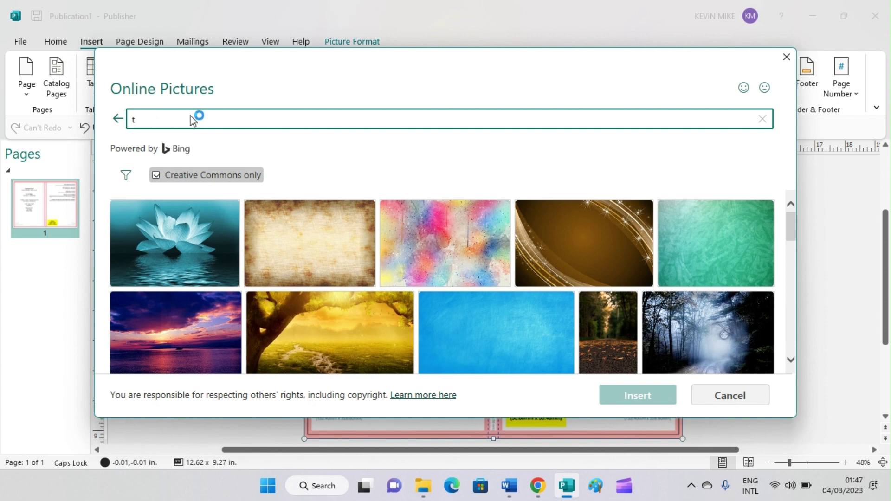
{"action": "type", "text": "ECH"}
{"action": "key", "text": "BackSpace"}
{"action": "key", "text": "BackSpace"}
{"action": "key", "text": "BackSpace"}
{"action": "key", "text": "BackSpace"}
{"action": "type", "text": "G"}
{"action": "key", "text": "BackSpace"}
{"action": "type", "text": "TECHNOLO"}
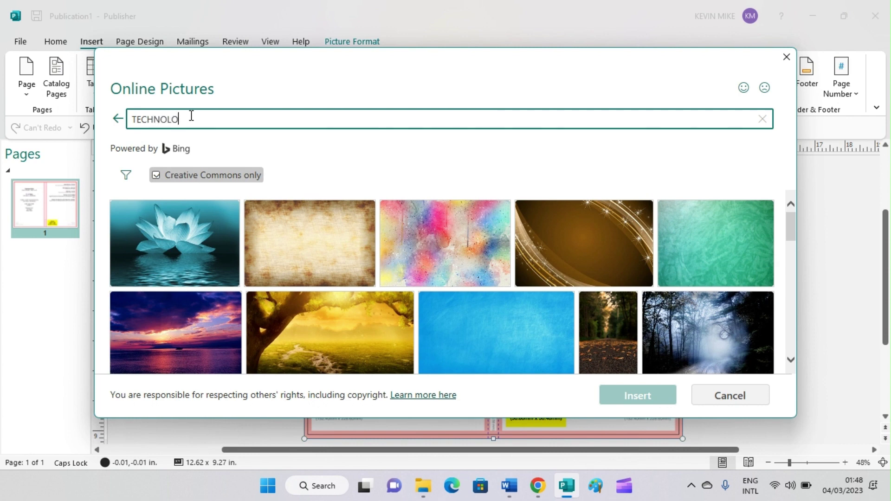
{"action": "type", "text": "GY"}
{"action": "key", "text": "Return"}
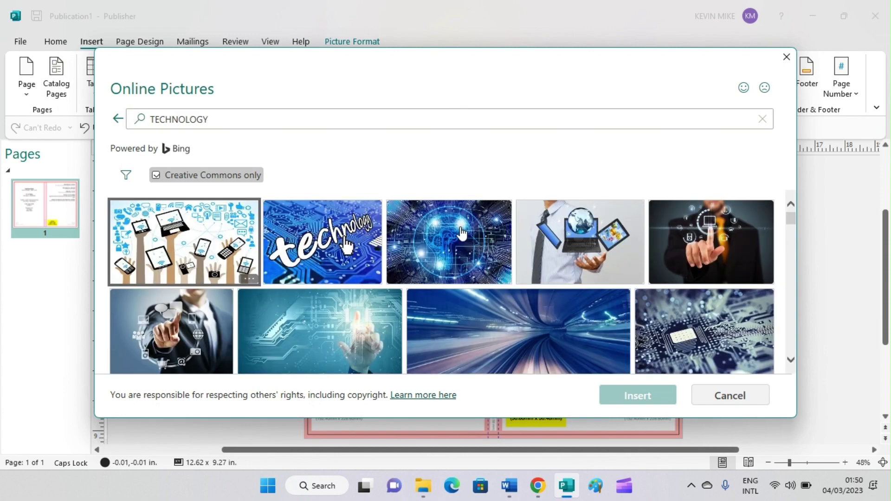
Insert the blue light-trail tunnel picture from the TECHNOLOGY results onto the page.
{"action": "scroll", "coordinate": [461, 233], "scroll_direction": "down", "scroll_amount": 2}
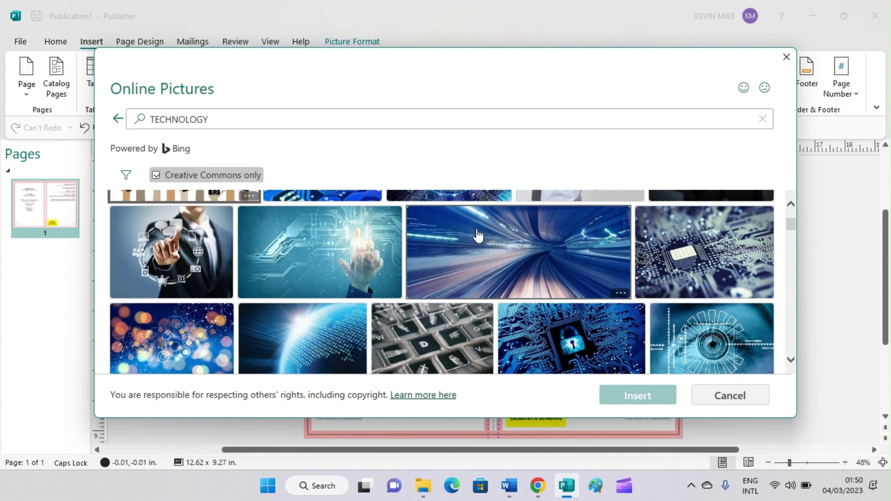
{"action": "left_click", "coordinate": [512, 250]}
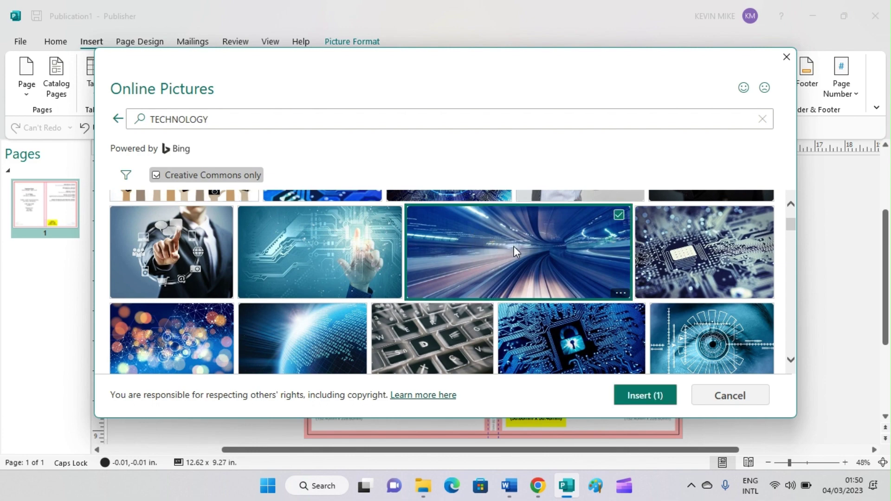
{"action": "left_click", "coordinate": [638, 402]}
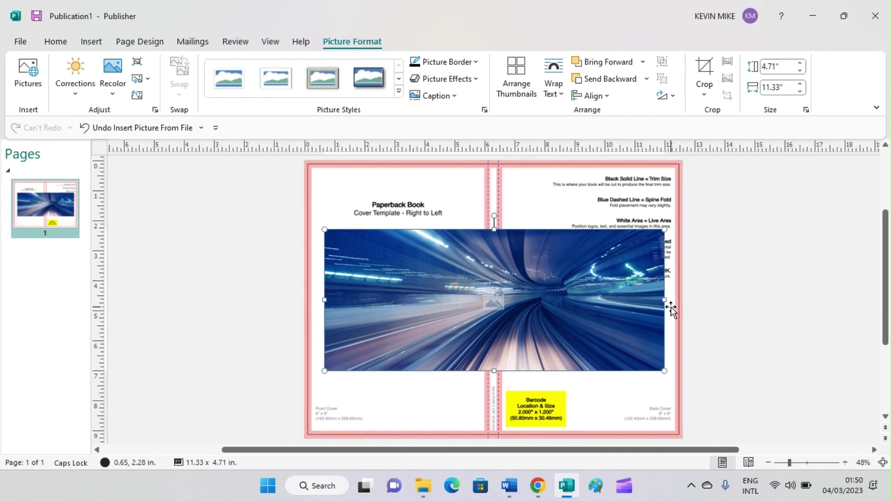
Resize the tunnel picture to cover the whole front cover up to the spine, about 6.13 in wide and 9.27 in high.
{"action": "left_click_drag", "start_coordinate": [664, 301], "coordinate": [489, 312]}
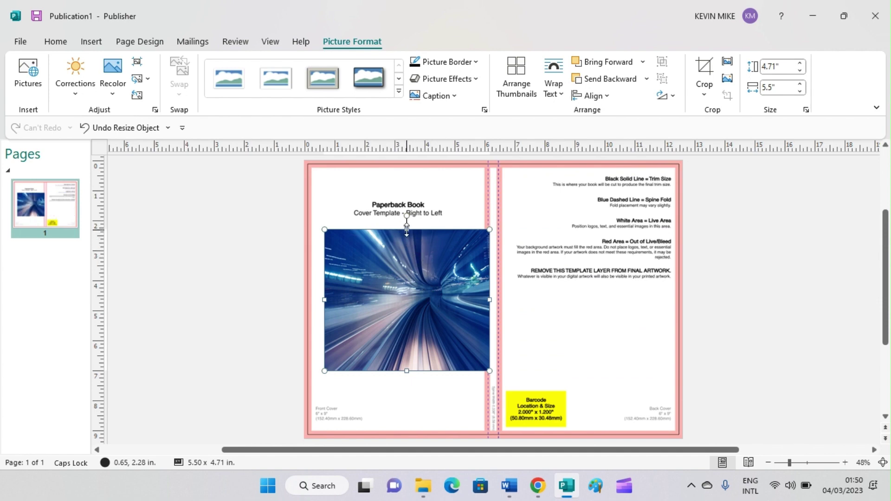
{"action": "left_click_drag", "start_coordinate": [406, 223], "coordinate": [488, 309]}
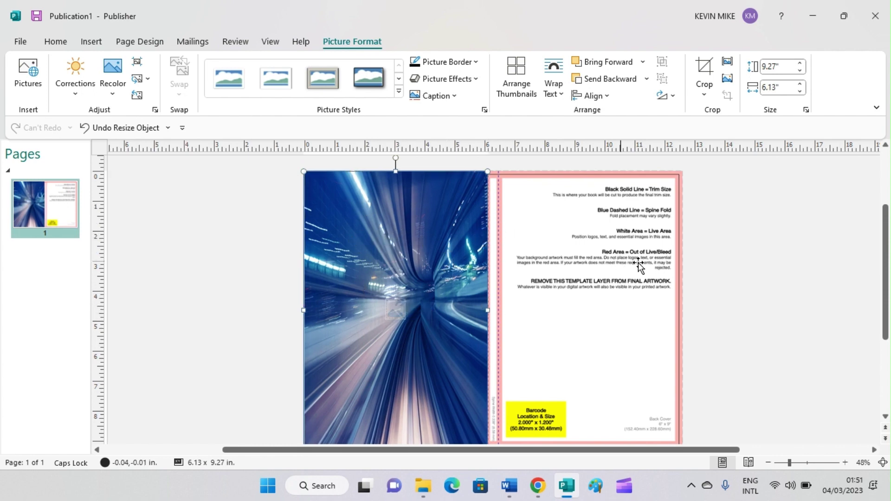
{"action": "left_click", "coordinate": [704, 263]}
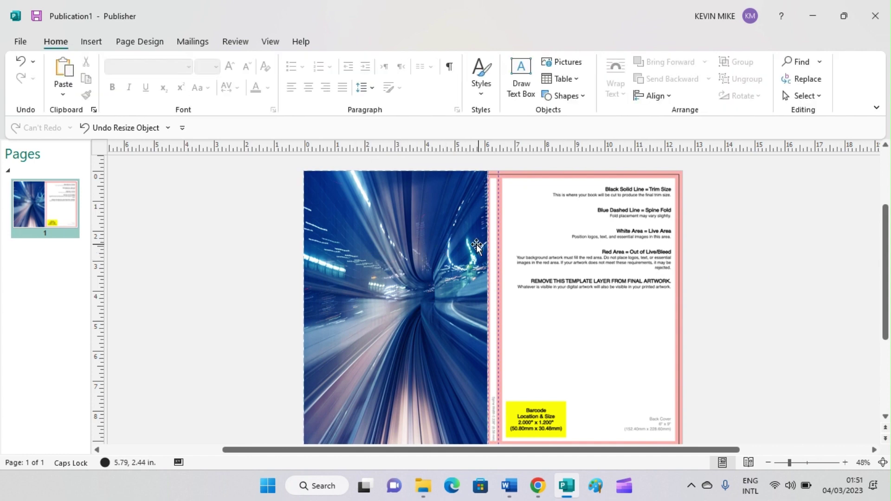
{"action": "left_click", "coordinate": [485, 310]}
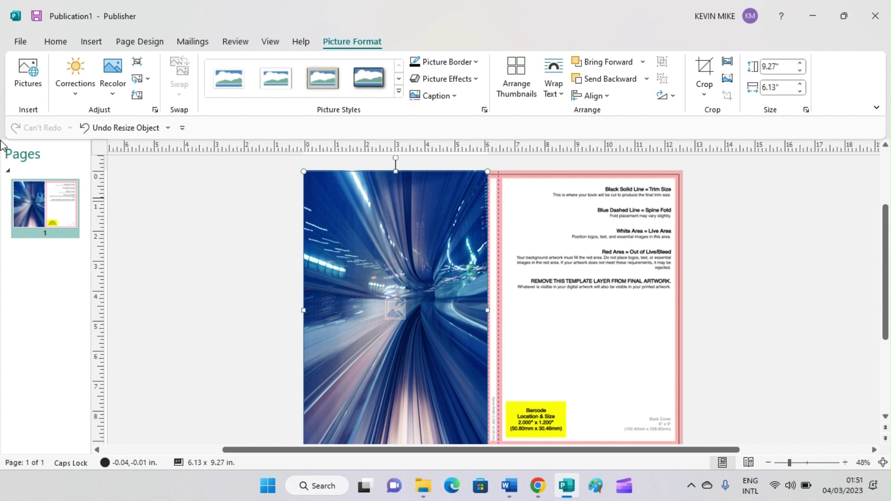
Draw a title text box across the upper part of the front cover, about 5.57 in wide and 2.74 in high.
{"action": "left_click", "coordinate": [92, 43]}
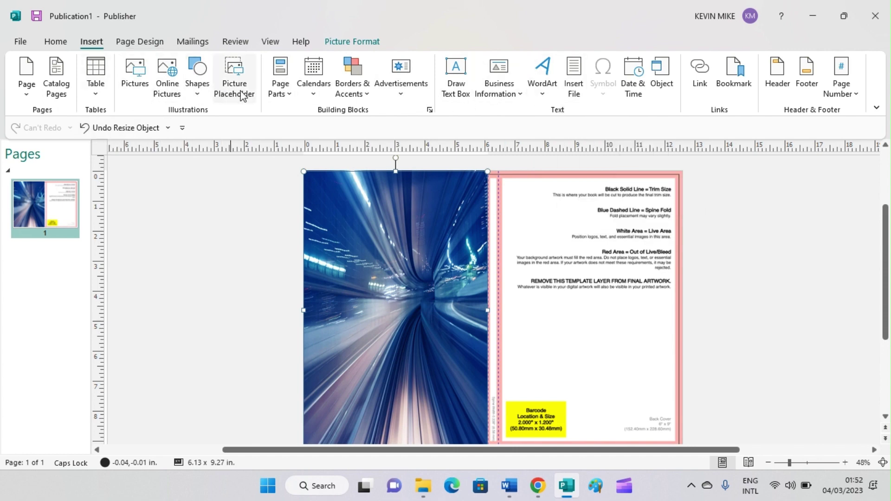
{"action": "left_click", "coordinate": [464, 83]}
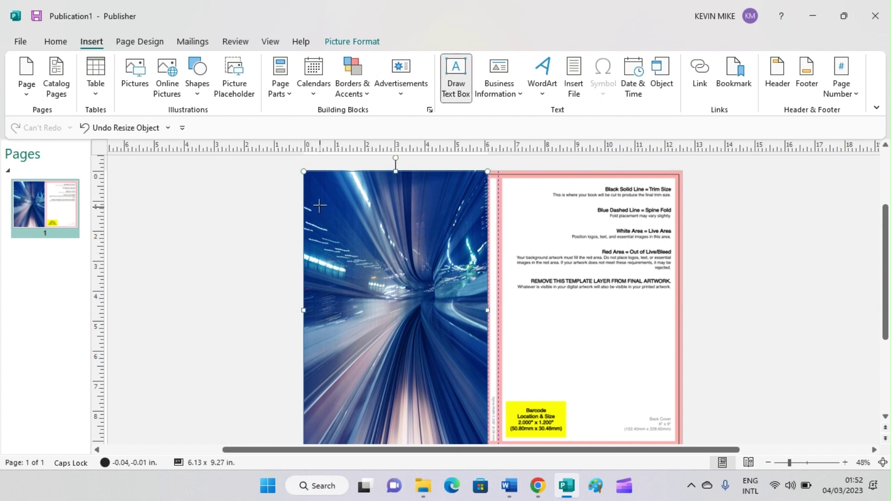
{"action": "mouse_move", "coordinate": [314, 200]}
{"action": "left_mouse_down"}
{"action": "mouse_move", "coordinate": [387, 216]}
{"action": "mouse_move", "coordinate": [482, 267]}
{"action": "left_mouse_up"}
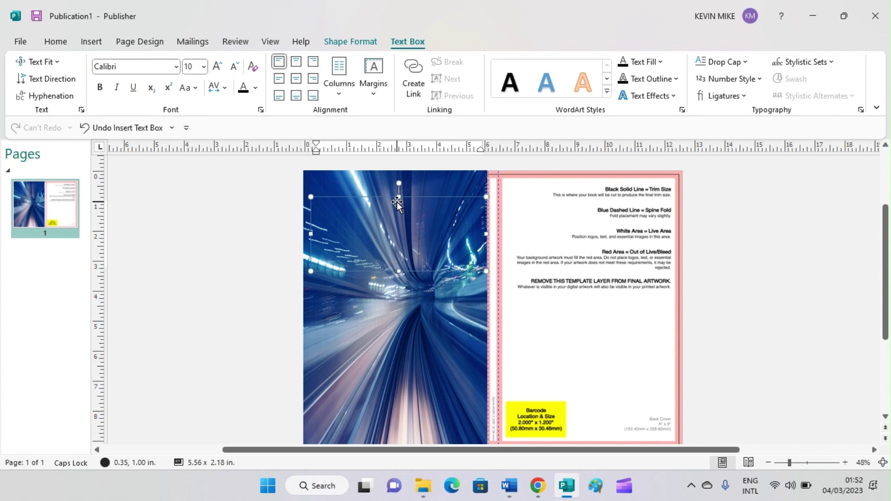
{"action": "left_click_drag", "start_coordinate": [399, 196], "coordinate": [397, 179]}
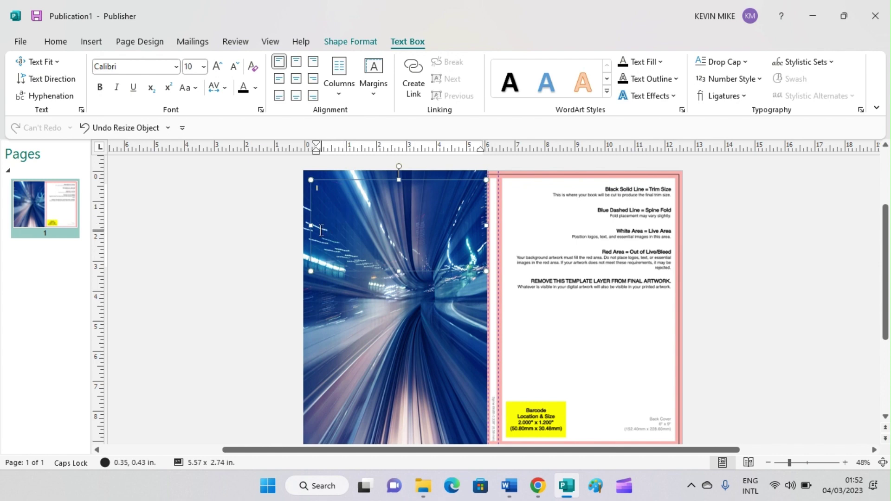
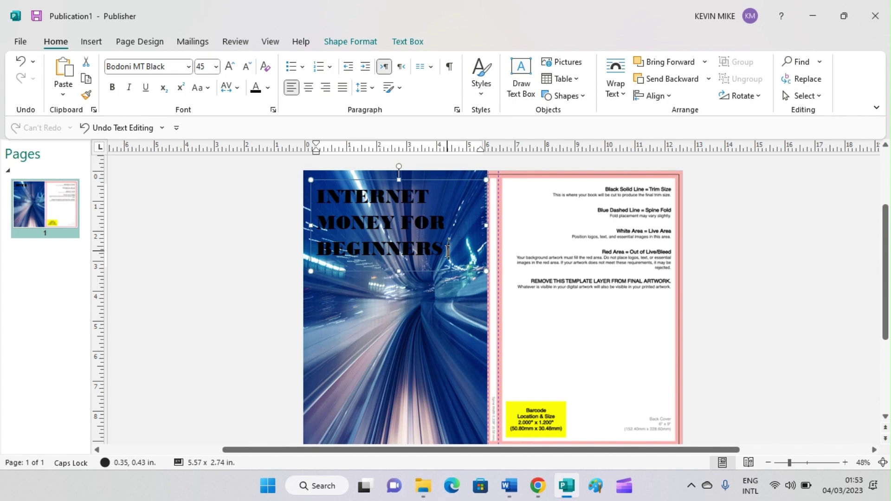
Set the font size of the whole INTERNET MONEY FOR BEGINNERS title to 60.
{"action": "key", "text": "ctrl+a"}
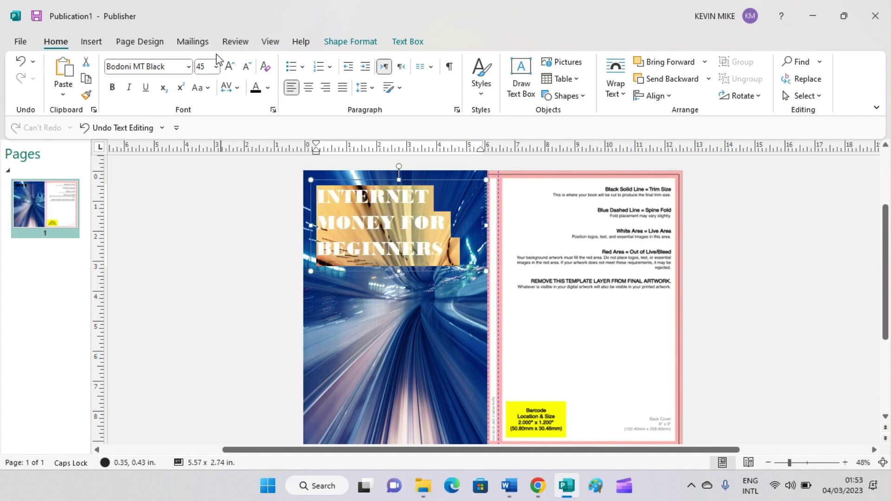
{"action": "left_click", "coordinate": [204, 64]}
{"action": "type", "text": "60"}
{"action": "key", "text": "Return"}
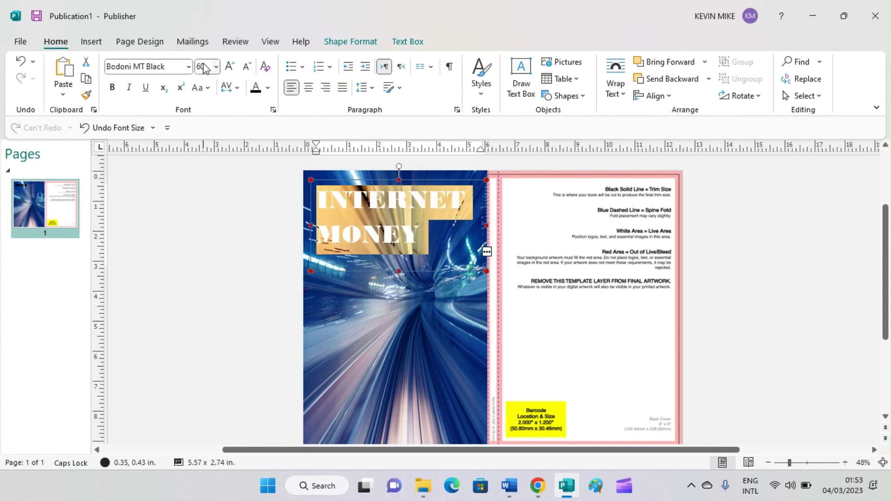
{"action": "left_click", "coordinate": [383, 328]}
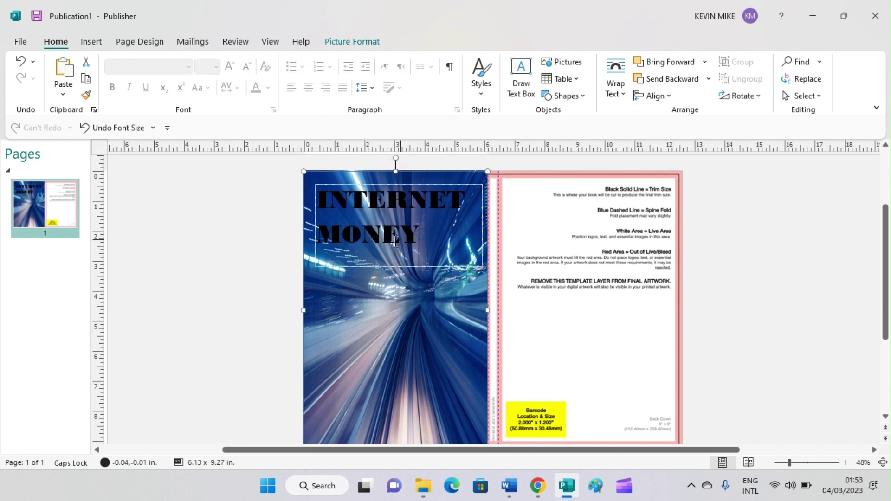
Enlarge the title text box downward and slightly outward to about 5.65 in wide and 3.74 in high.
{"action": "left_click", "coordinate": [394, 241]}
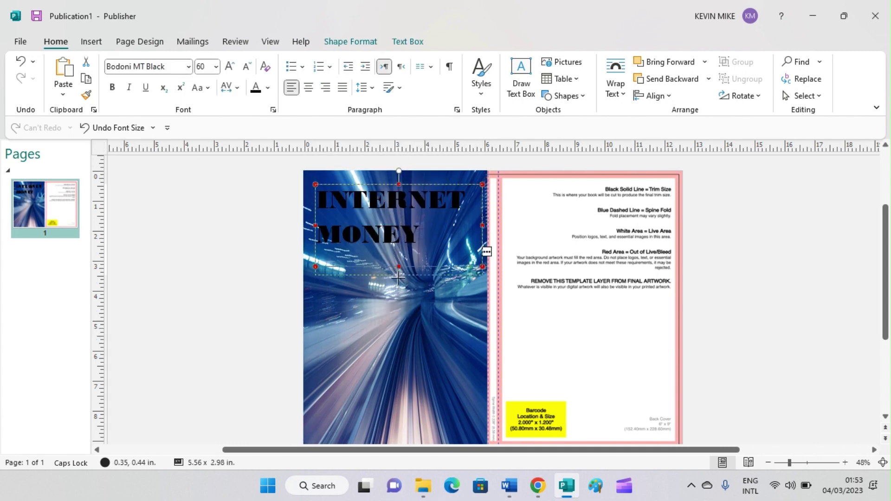
{"action": "left_click_drag", "start_coordinate": [398, 277], "coordinate": [421, 299]}
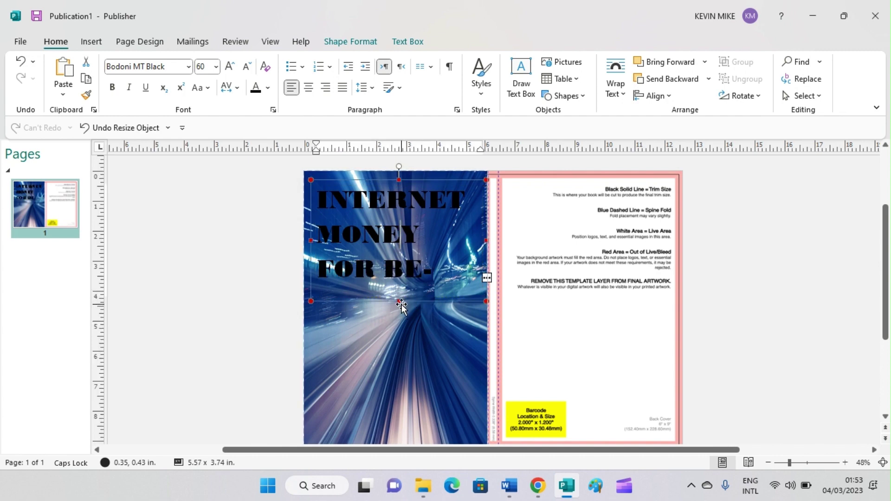
{"action": "left_click_drag", "start_coordinate": [305, 240], "coordinate": [308, 240]}
Set the font size of all the title text to 55.
{"action": "left_click", "coordinate": [446, 271]}
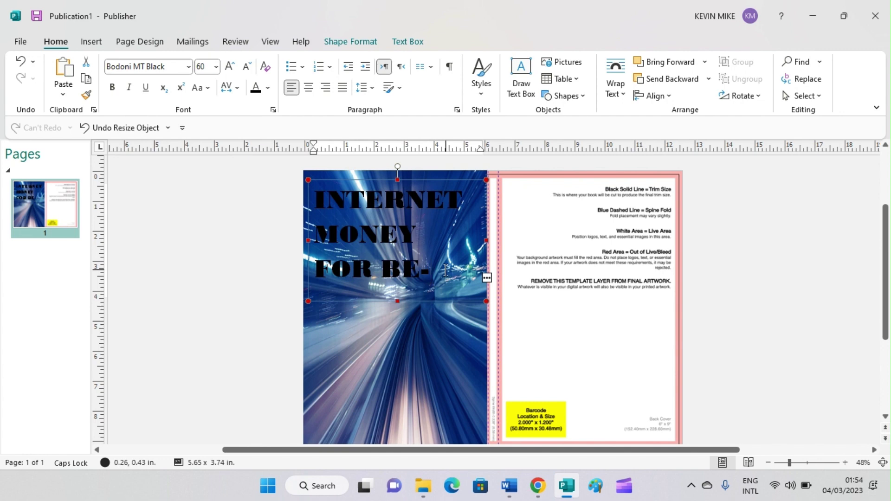
{"action": "key", "text": "ctrl+a"}
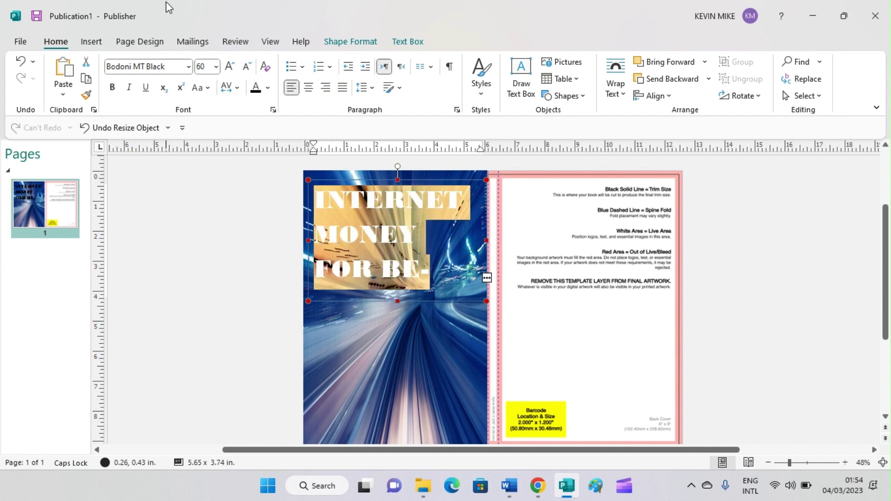
{"action": "left_click", "coordinate": [207, 67]}
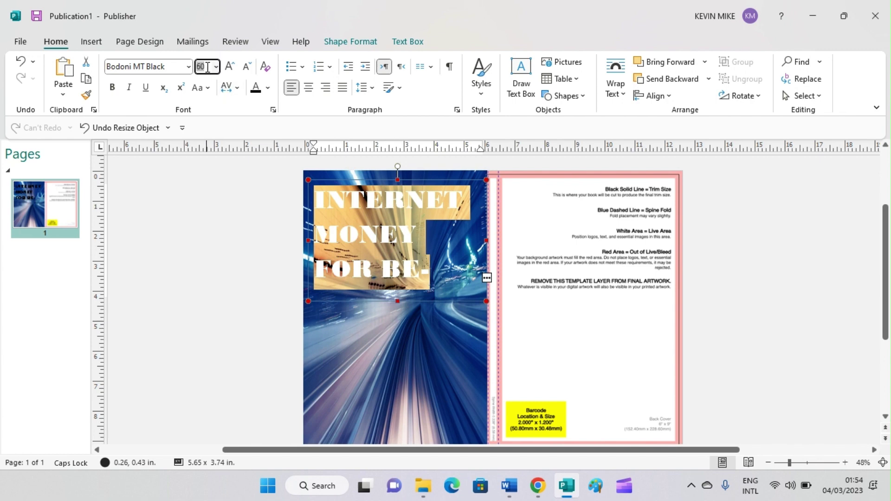
{"action": "key", "text": "BackSpace"}
{"action": "type", "text": "55"}
{"action": "key", "text": "Return"}
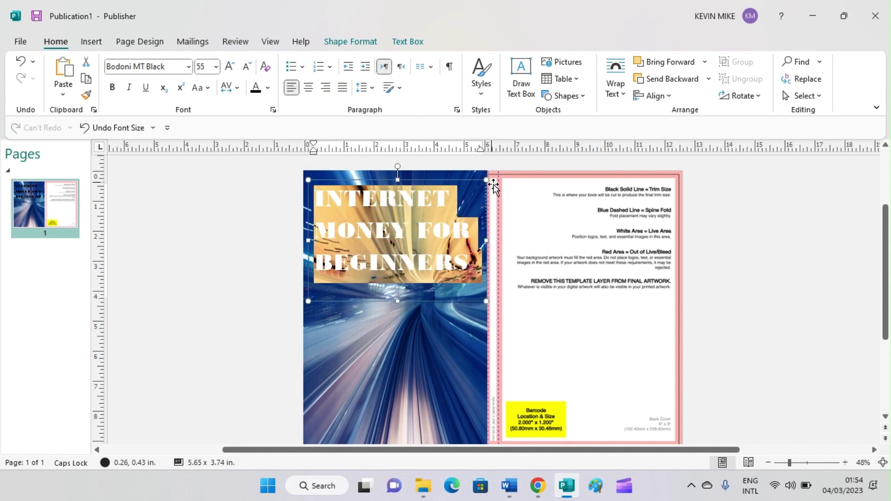
Set the whole title text to the Congenial Black font at size 70.
{"action": "key", "text": "ctrl+z"}
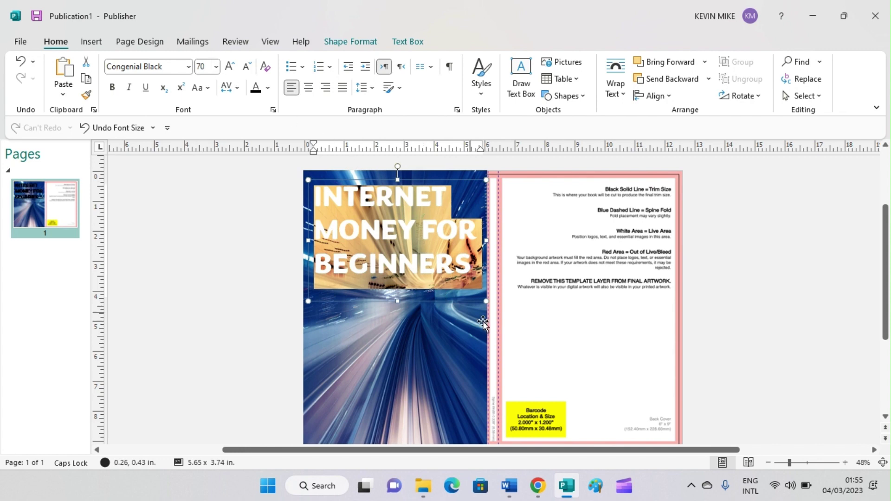
{"action": "left_click", "coordinate": [207, 333]}
{"action": "left_click", "coordinate": [207, 333]}
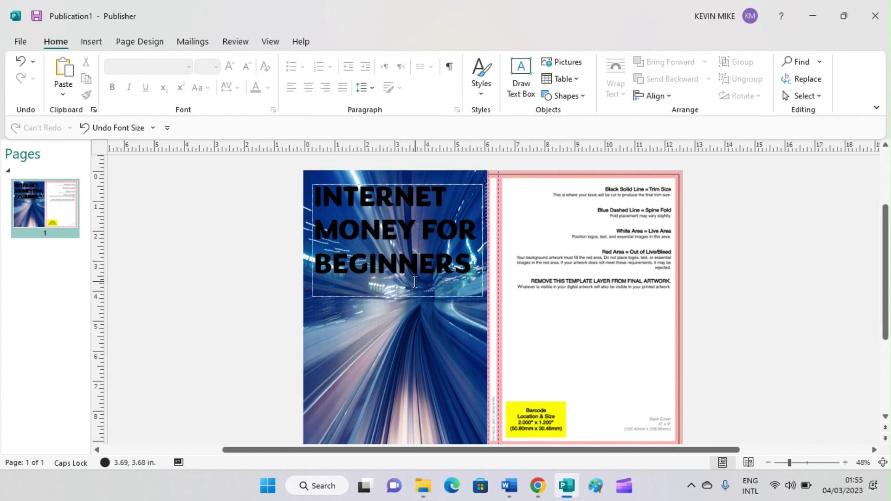
Recolor all of the INTERNET MONEY FOR BEGINNERS title text white.
{"action": "left_click", "coordinate": [475, 266]}
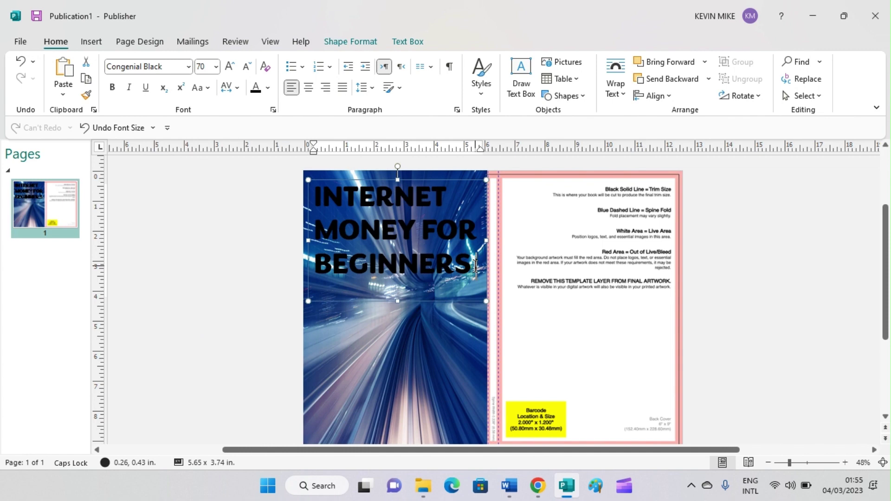
{"action": "key", "text": "ctrl+a"}
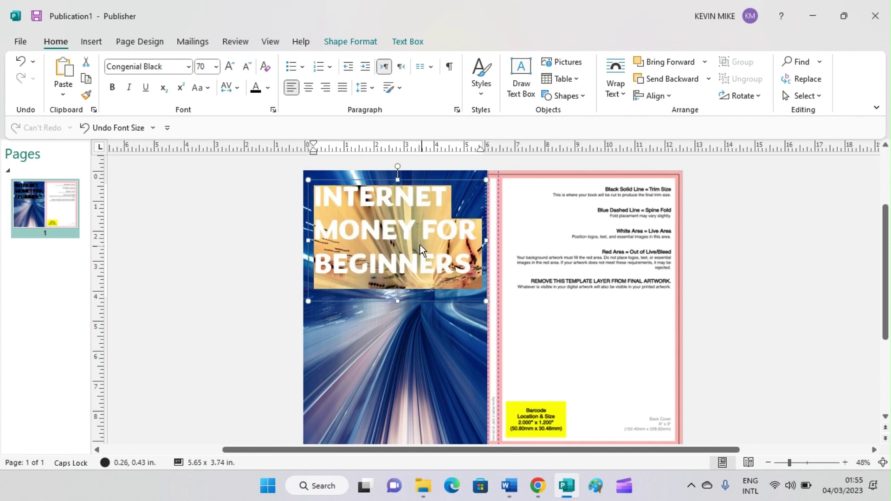
{"action": "left_click", "coordinate": [269, 88]}
{"action": "left_click", "coordinate": [332, 122]}
{"action": "left_click", "coordinate": [397, 335]}
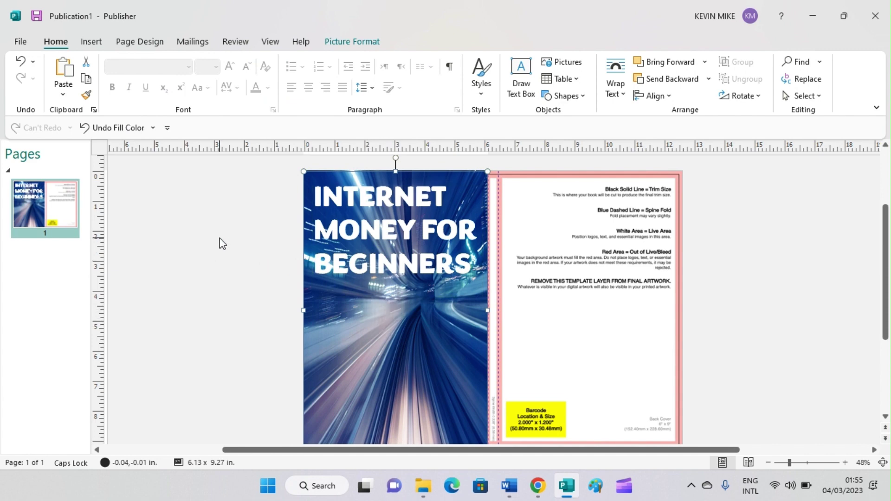
Center the title text horizontally within its text box.
{"action": "left_click", "coordinate": [471, 272]}
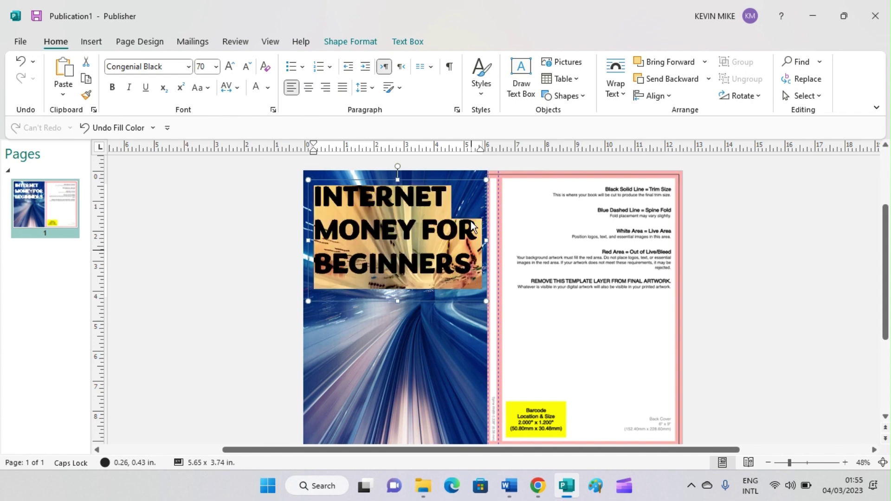
{"action": "left_click", "coordinate": [309, 88]}
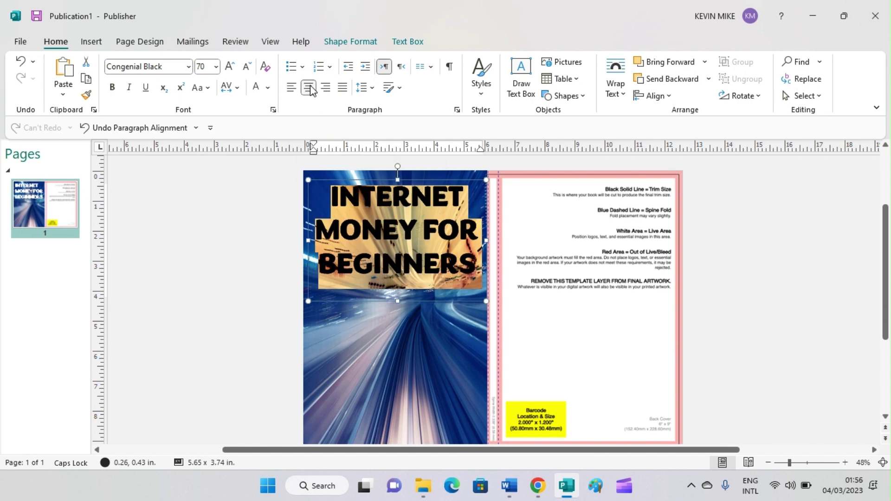
{"action": "left_click", "coordinate": [374, 349]}
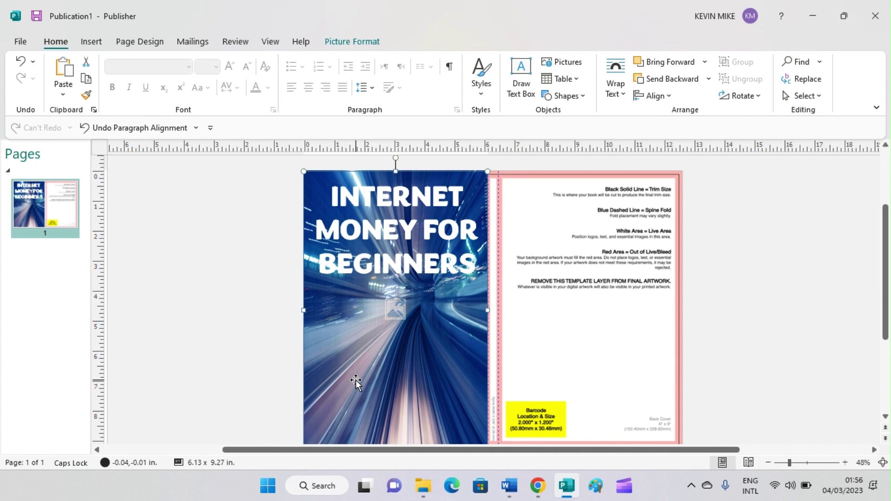
Add the author's name near the front cover's lower edge in a text box about 4.91 by 1.37 in, bold gold Times New Roman, size 60.
{"action": "left_click", "coordinate": [94, 43]}
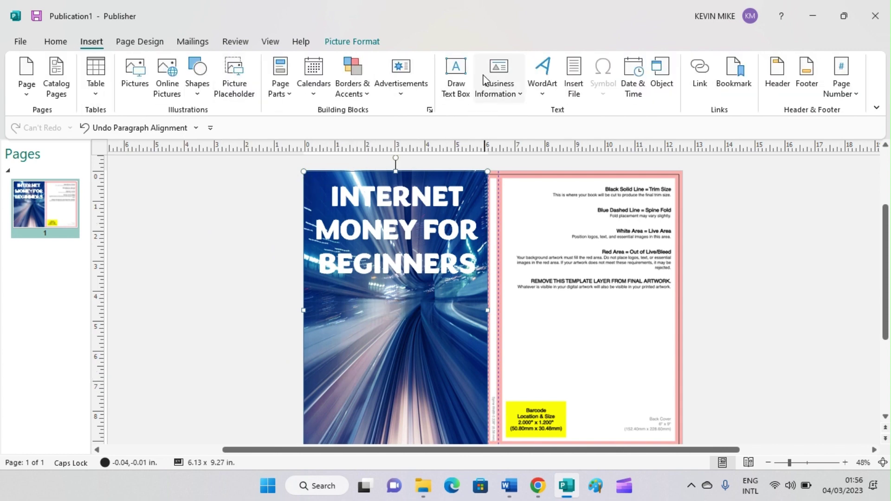
{"action": "left_click", "coordinate": [446, 75]}
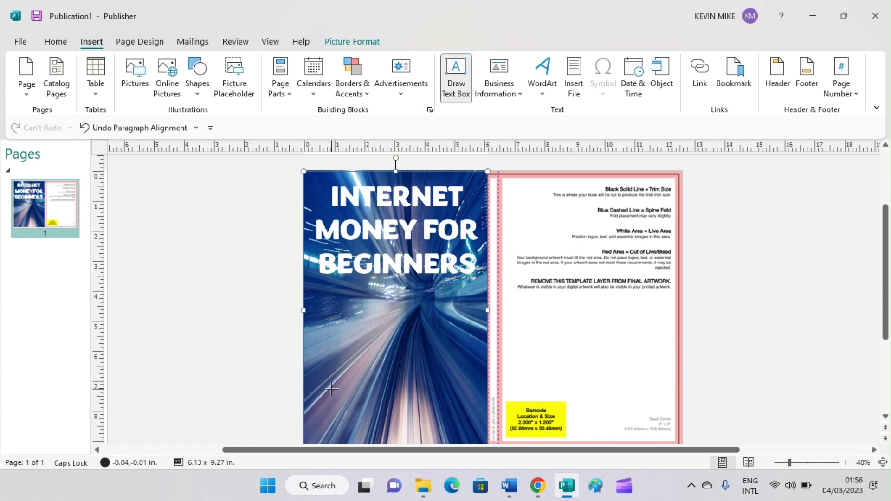
{"action": "left_click_drag", "start_coordinate": [317, 385], "coordinate": [461, 420]}
{"action": "type", "text": "Godwin Tech"}
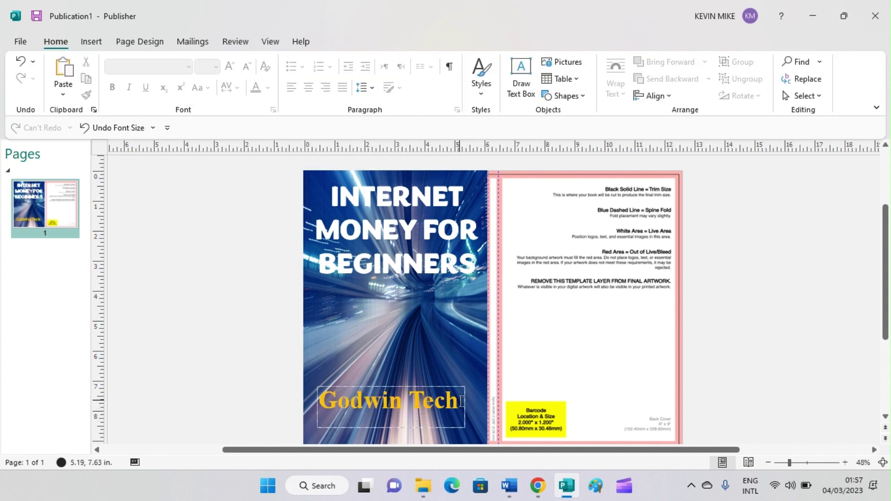
{"action": "left_click", "coordinate": [329, 341]}
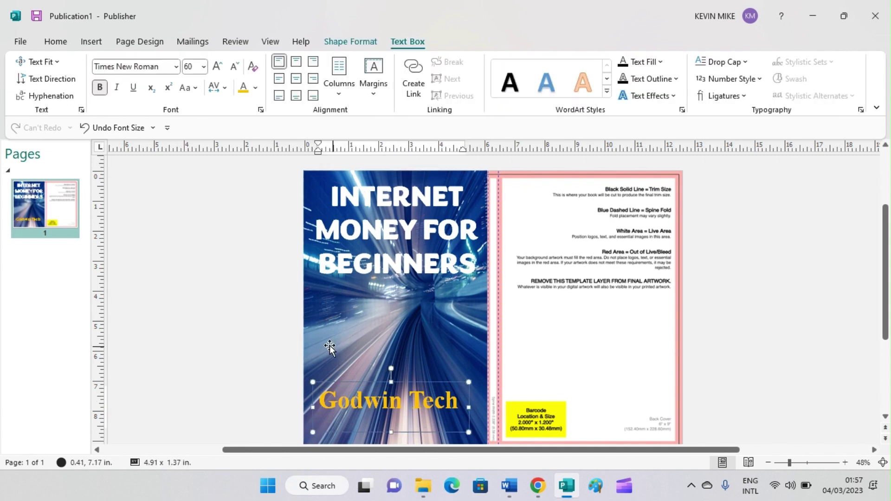
{"action": "left_click", "coordinate": [335, 320]}
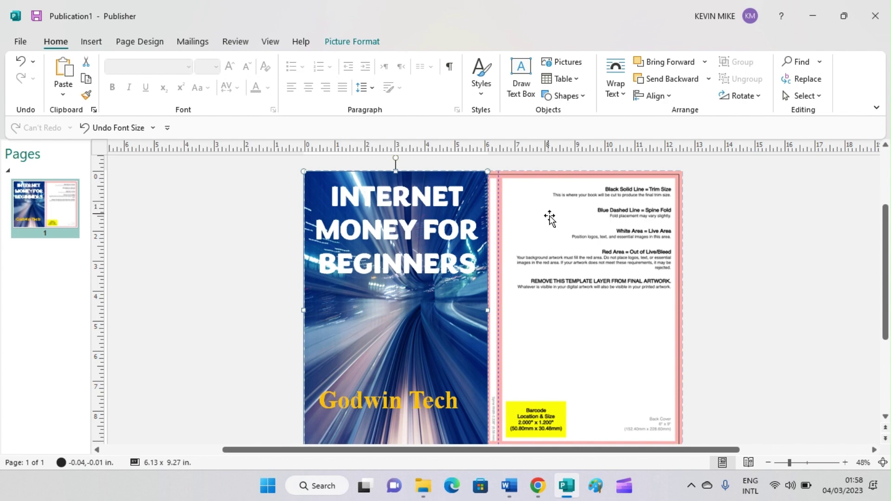
Draw a text box covering most of the back cover, about 5.54 in wide and 8.44 in high.
{"action": "left_click", "coordinate": [524, 67]}
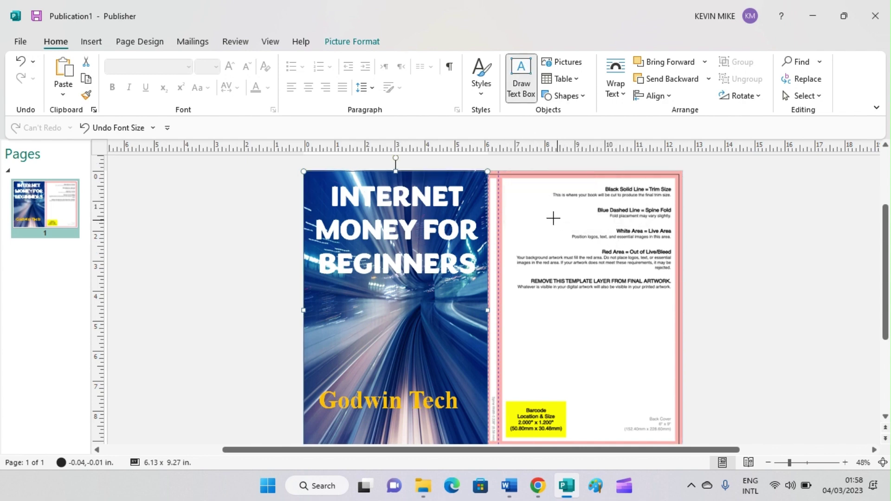
{"action": "mouse_move", "coordinate": [509, 185]}
{"action": "left_mouse_down"}
{"action": "mouse_move", "coordinate": [569, 229]}
{"action": "mouse_move", "coordinate": [604, 288]}
{"action": "mouse_move", "coordinate": [652, 425]}
{"action": "mouse_move", "coordinate": [671, 441]}
{"action": "mouse_move", "coordinate": [676, 429]}
{"action": "left_mouse_up"}
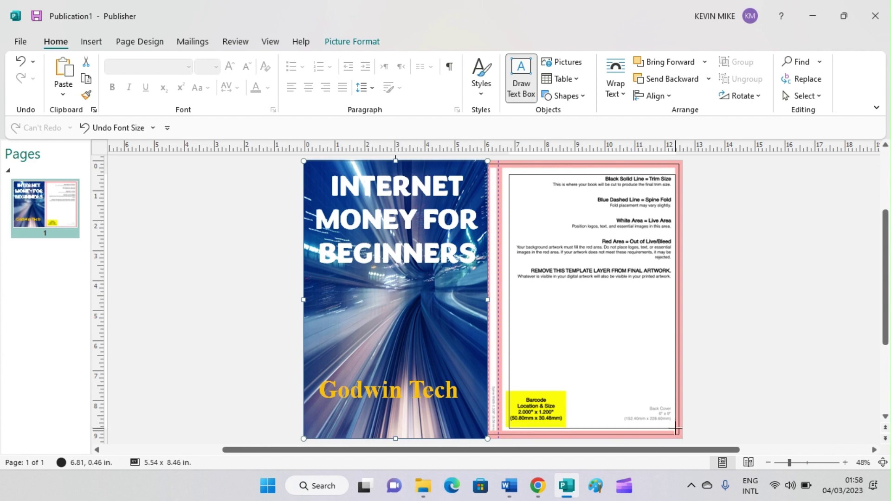
{"action": "left_click_drag", "start_coordinate": [676, 428], "coordinate": [675, 427]}
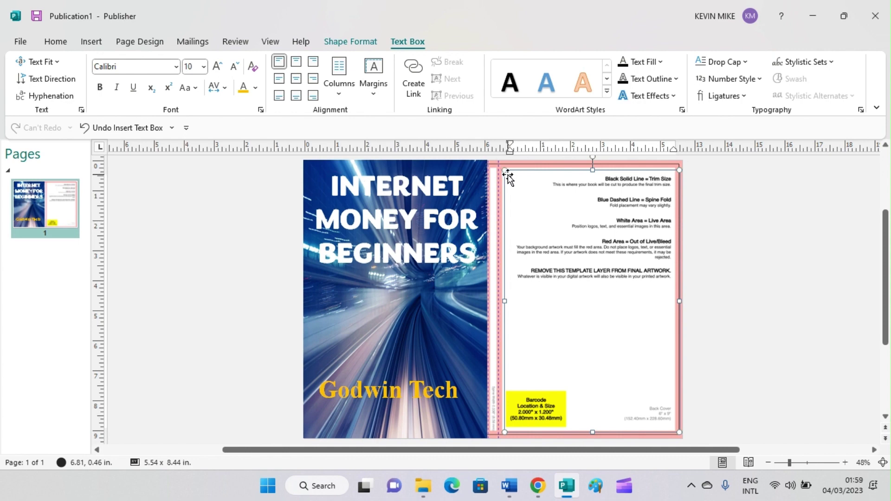
Enlarge the back cover text box toward the spine and upward to about 5.74 in wide and 8.63 in high.
{"action": "left_click_drag", "start_coordinate": [507, 174], "coordinate": [513, 179]}
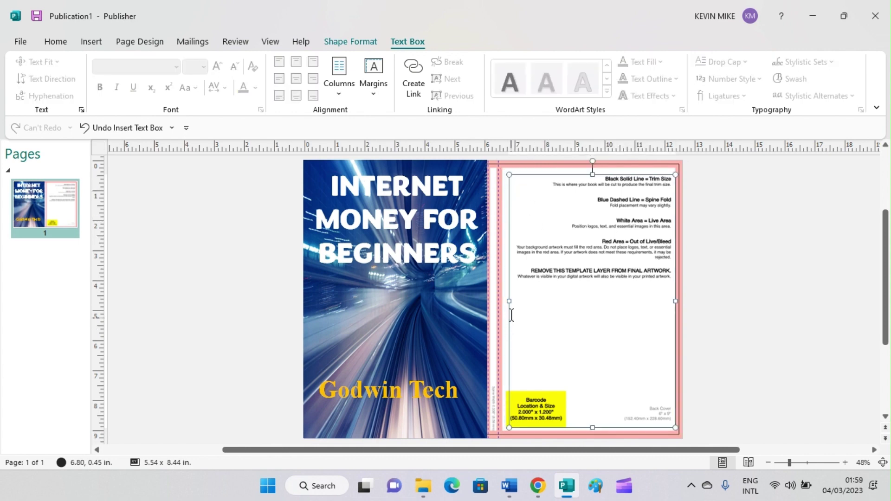
{"action": "left_click_drag", "start_coordinate": [511, 299], "coordinate": [503, 300]}
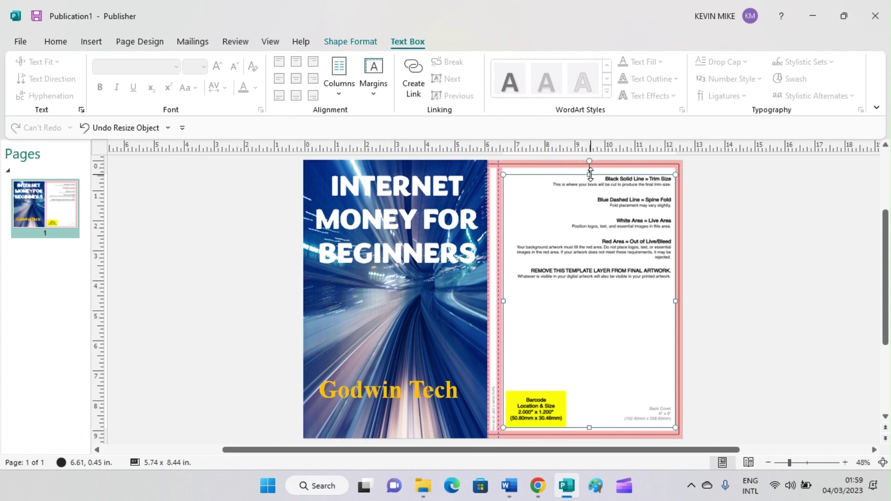
{"action": "left_click_drag", "start_coordinate": [589, 174], "coordinate": [588, 166]}
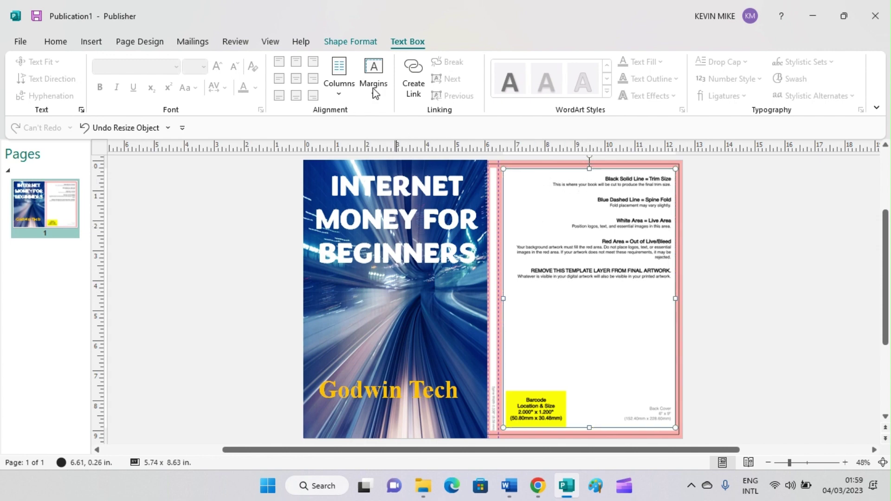
Fill the back cover text box with white so it covers the template's notes.
{"action": "left_click", "coordinate": [348, 42]}
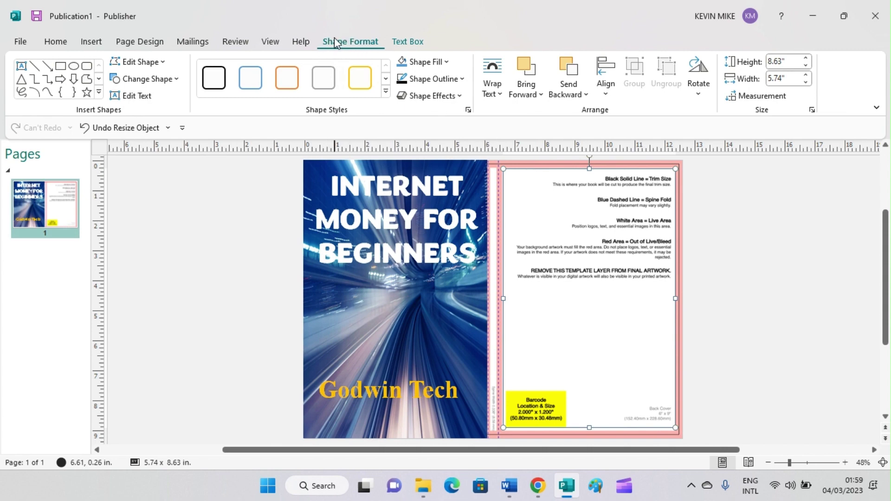
{"action": "left_click", "coordinate": [447, 63]}
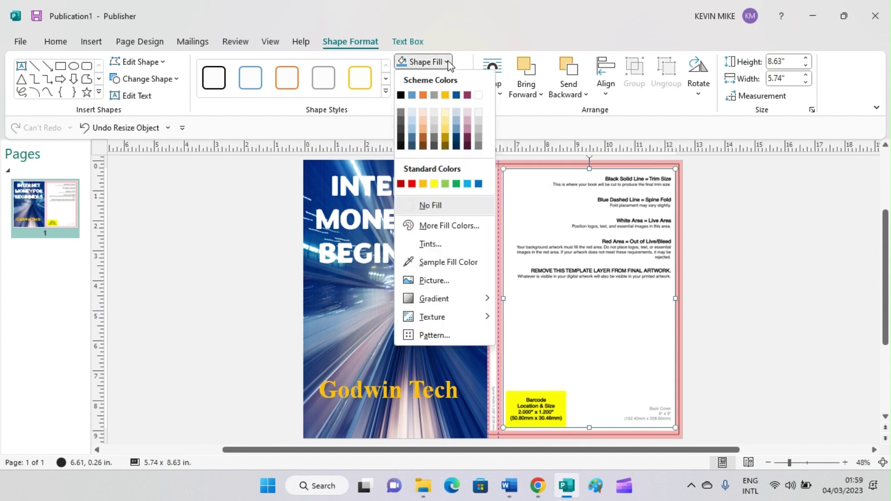
{"action": "left_click", "coordinate": [479, 95]}
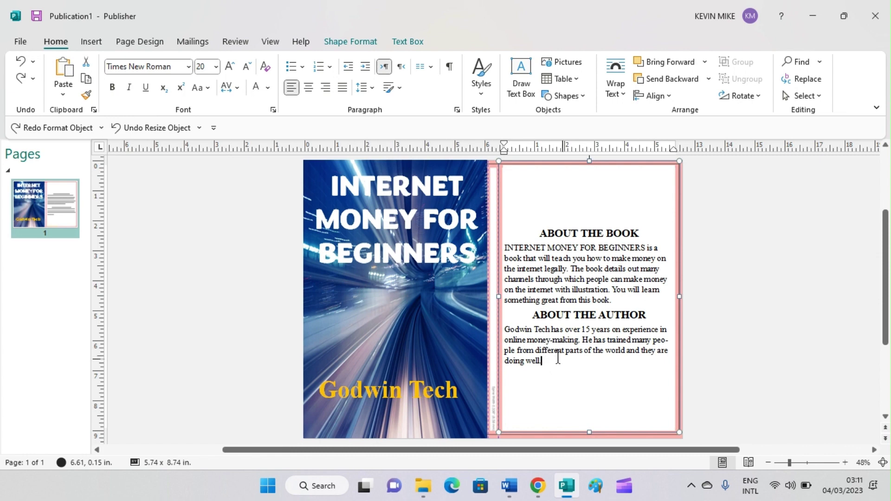
Turn off automatic hyphenation for the back cover text about the book and author.
{"action": "left_click", "coordinate": [355, 42]}
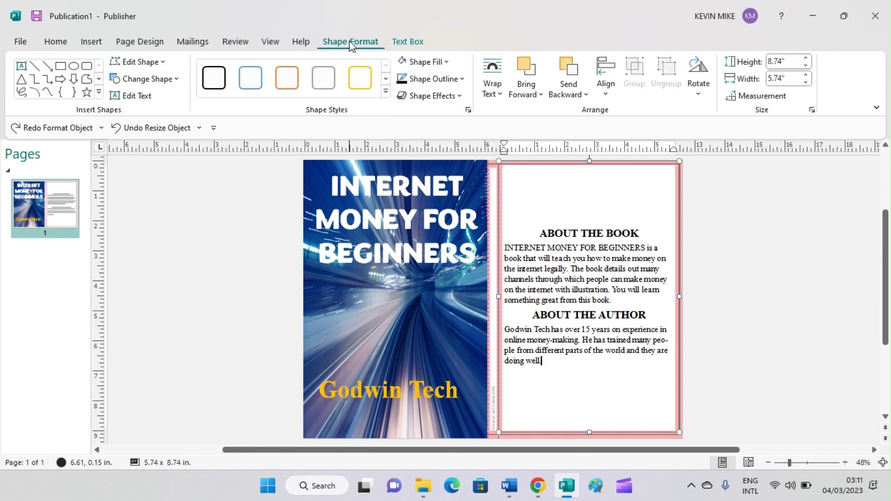
{"action": "left_click", "coordinate": [407, 44]}
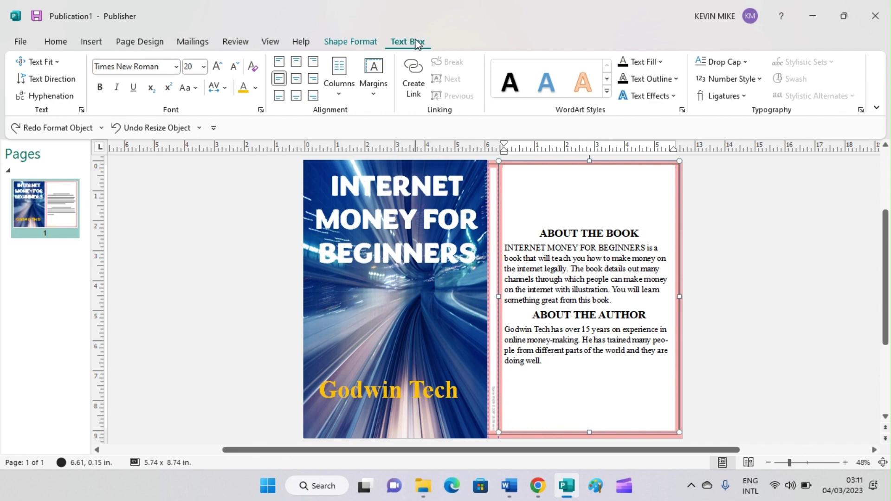
{"action": "left_click", "coordinate": [44, 96]}
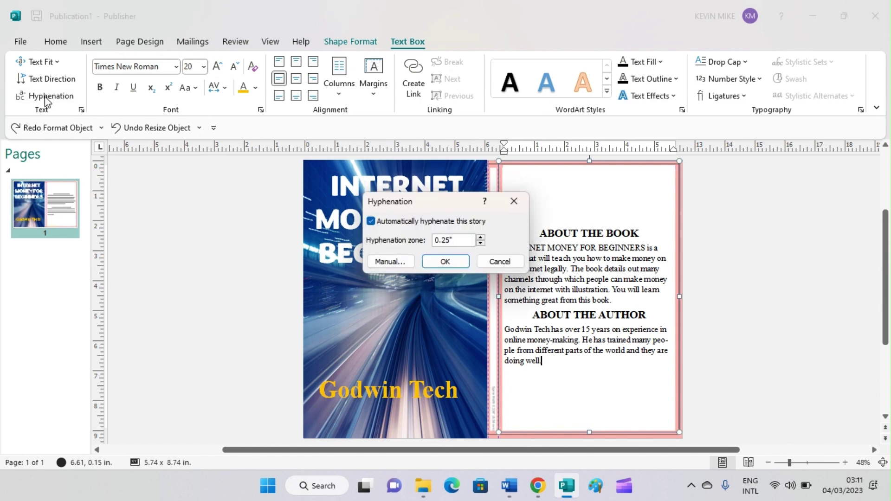
{"action": "left_click", "coordinate": [371, 221]}
{"action": "left_click", "coordinate": [445, 262]}
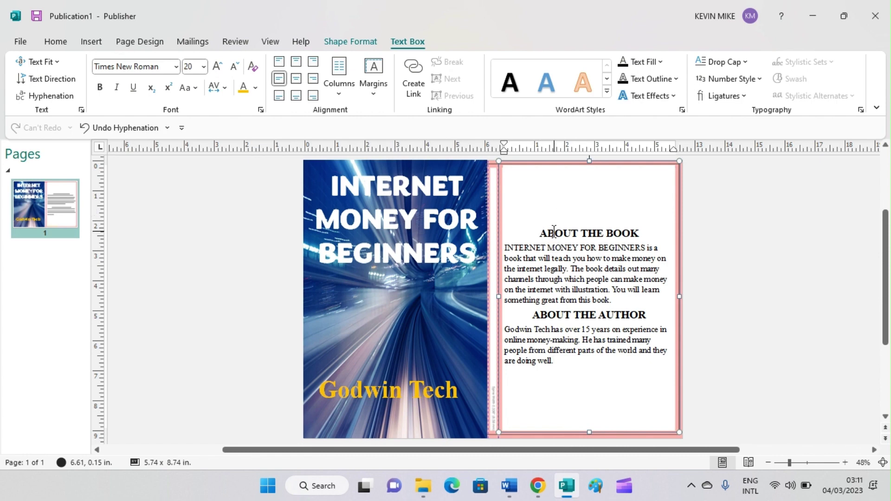
{"action": "left_click", "coordinate": [570, 369]}
Try to make the back cover text box's white fill transparent, and undo that formatting.
{"action": "right_click", "coordinate": [518, 177]}
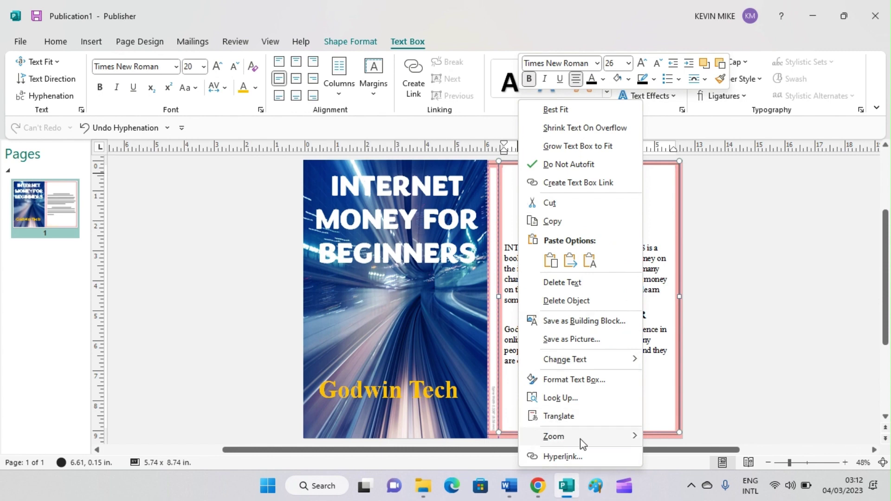
{"action": "left_click", "coordinate": [574, 380]}
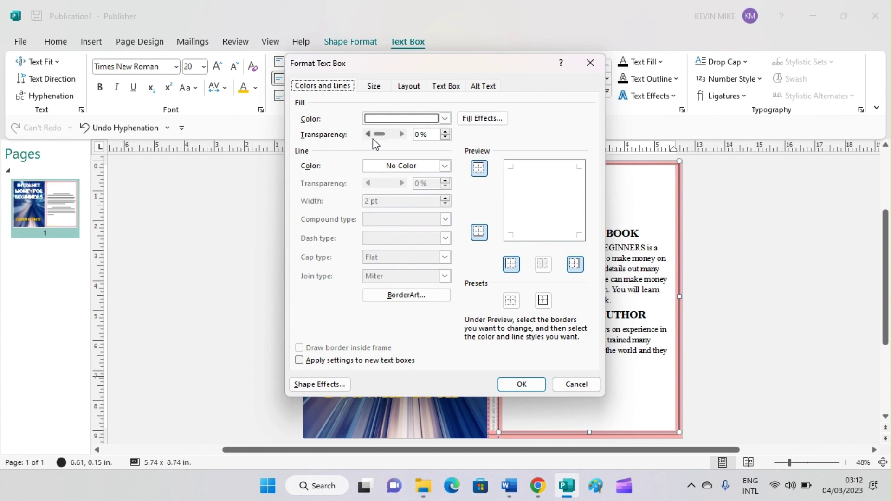
{"action": "left_click_drag", "start_coordinate": [380, 135], "coordinate": [398, 138]}
{"action": "left_click", "coordinate": [520, 385]}
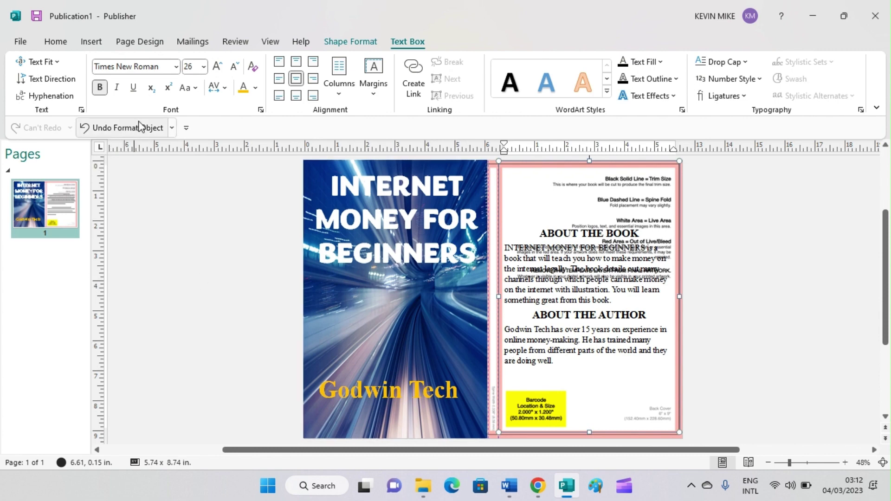
{"action": "left_click", "coordinate": [120, 132]}
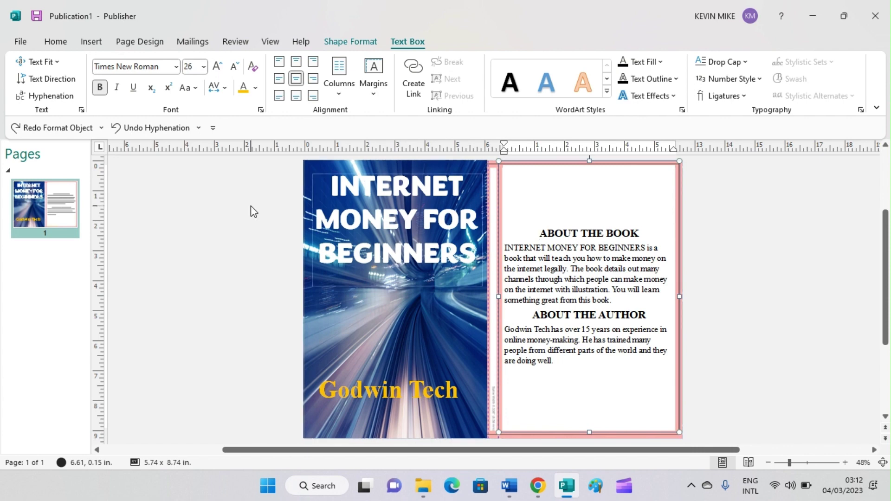
Add a text box about 5.44 by 0.83 in above ABOUT THE BOOK with INTERNET MONEY FOR BEGINNERS and the author's name in bold 14-point Calibri.
{"action": "left_click", "coordinate": [88, 43]}
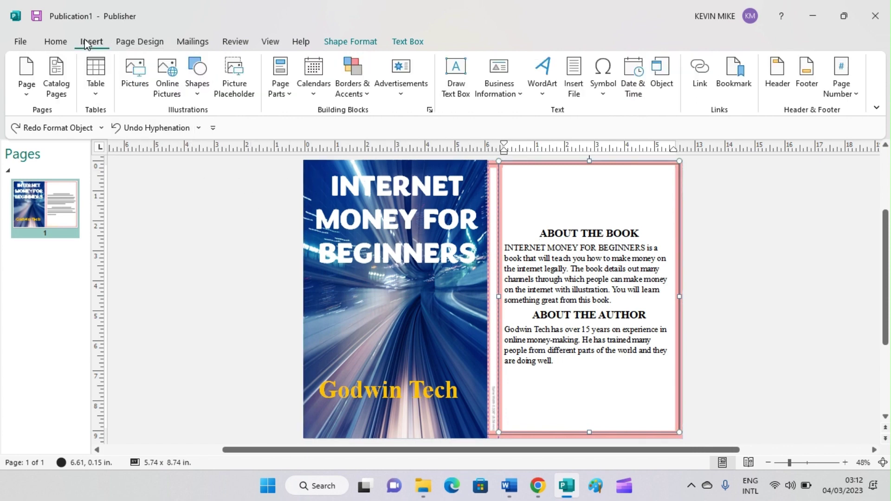
{"action": "left_click", "coordinate": [448, 69]}
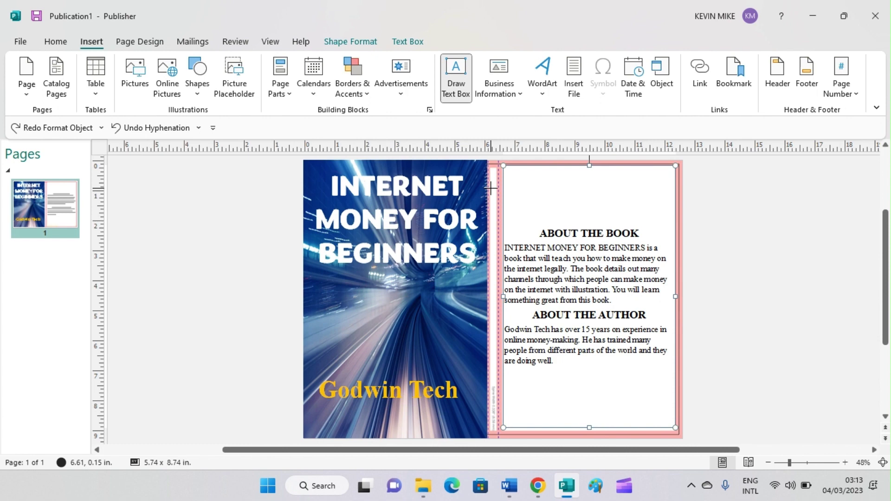
{"action": "mouse_move", "coordinate": [490, 188]}
{"action": "left_mouse_down"}
{"action": "mouse_move", "coordinate": [525, 204]}
{"action": "mouse_move", "coordinate": [677, 220]}
{"action": "mouse_move", "coordinate": [656, 218]}
{"action": "left_mouse_up"}
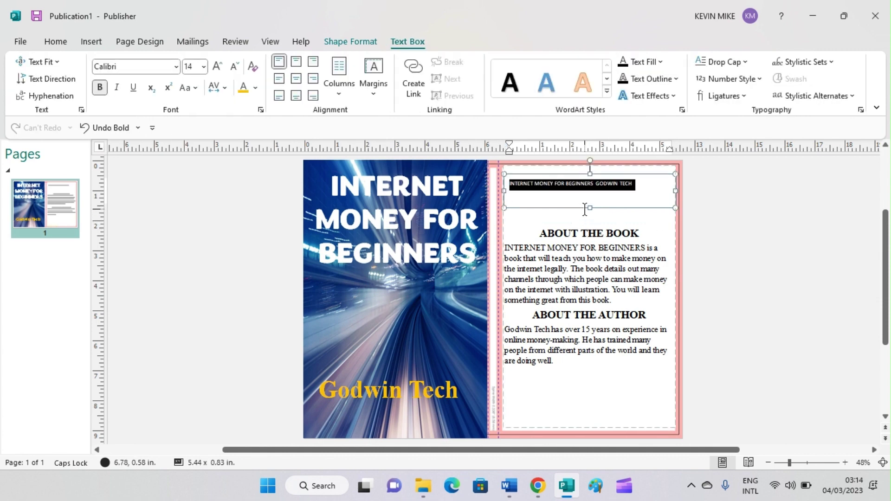
{"action": "left_click", "coordinate": [585, 208]}
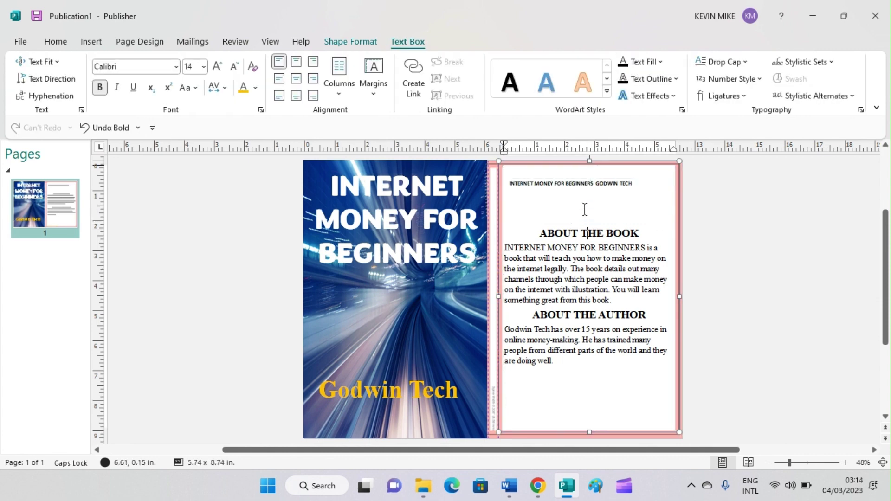
{"action": "left_click", "coordinate": [561, 197]}
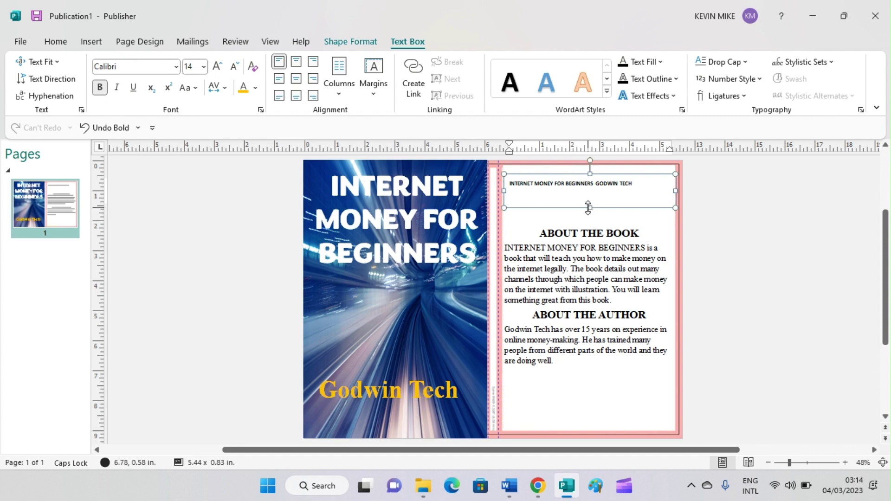
Reduce the title-and-author text box above ABOUT THE BOOK to about 0.37 in high and rotate it 90° counter-clockwise.
{"action": "left_click_drag", "start_coordinate": [588, 208], "coordinate": [592, 195]}
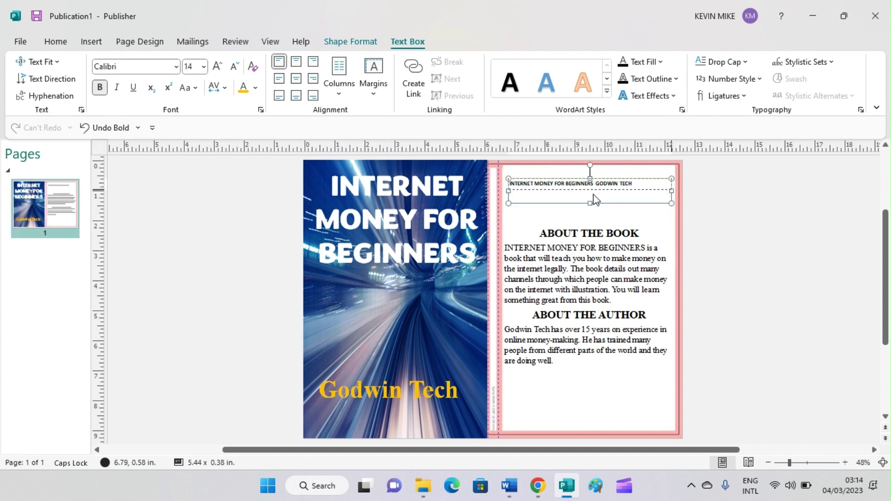
{"action": "left_click", "coordinate": [638, 184]}
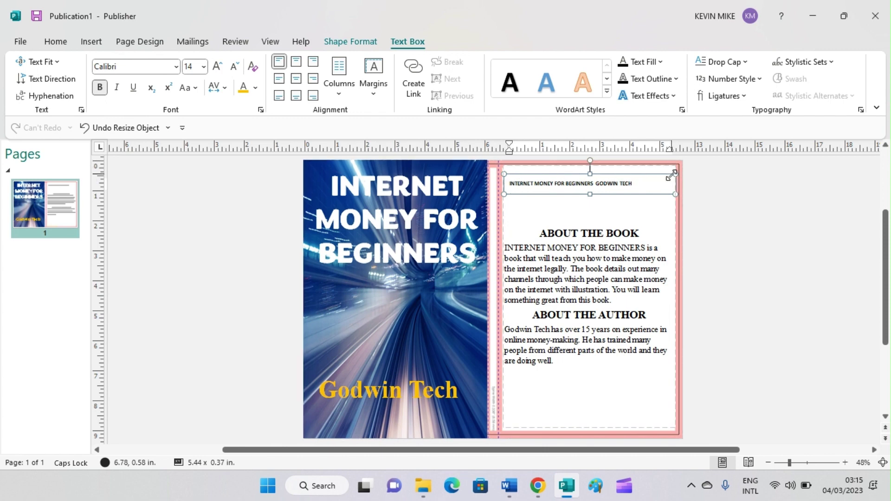
{"action": "left_click_drag", "start_coordinate": [672, 175], "coordinate": [668, 180]}
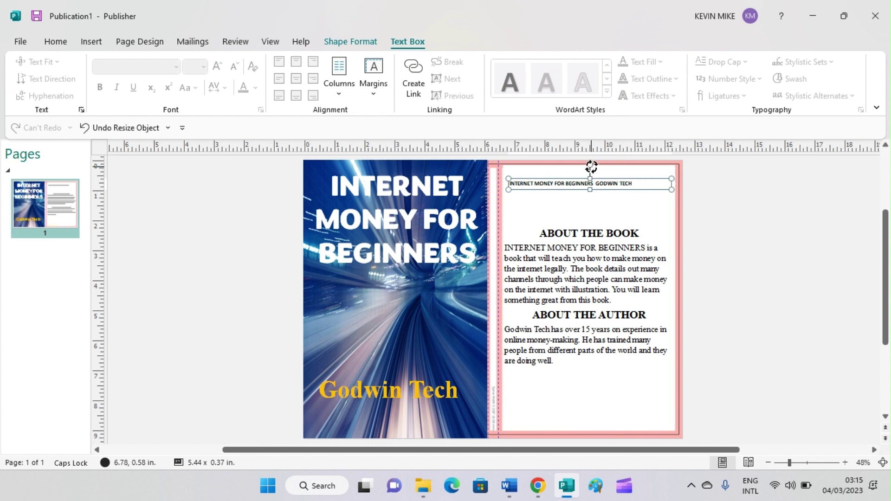
{"action": "left_click_drag", "start_coordinate": [589, 166], "coordinate": [564, 181]}
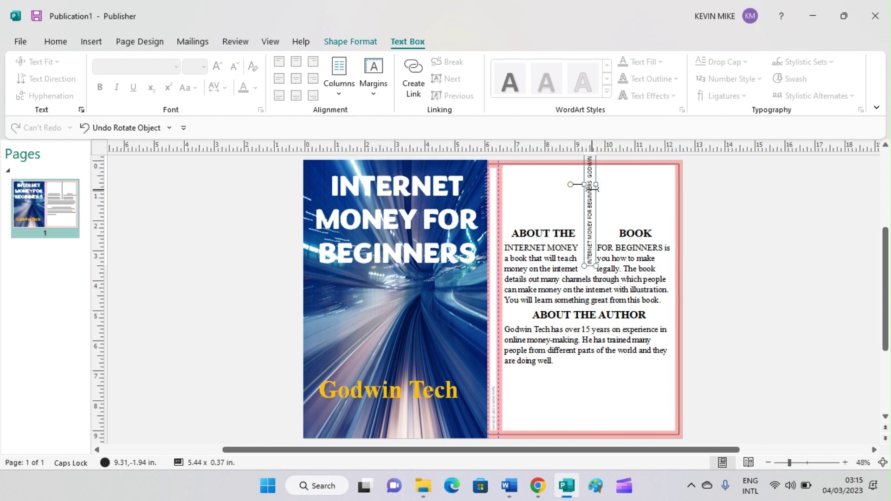
Move the rotated title-and-author text box onto the lower part of the spine, at about 6.15, 3.27 in.
{"action": "left_click", "coordinate": [590, 188]}
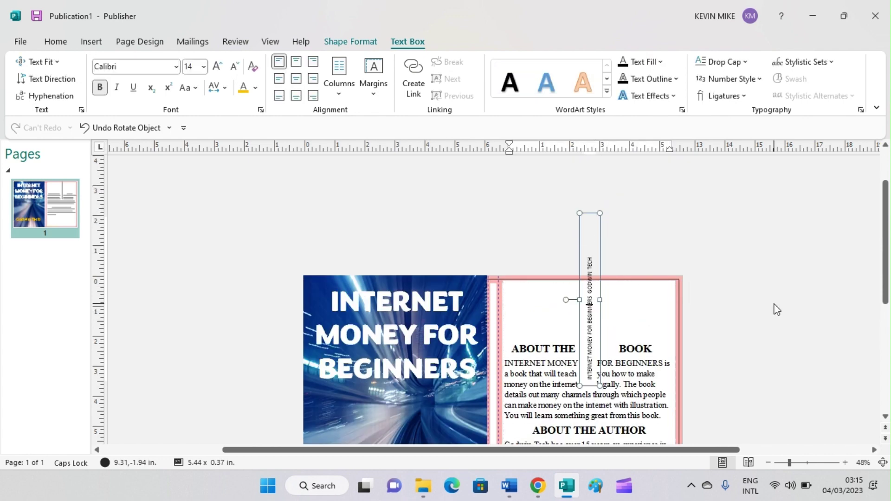
{"action": "scroll", "coordinate": [742, 292], "scroll_direction": "down", "scroll_amount": 2}
{"action": "scroll", "coordinate": [715, 275], "scroll_direction": "down", "scroll_amount": 3}
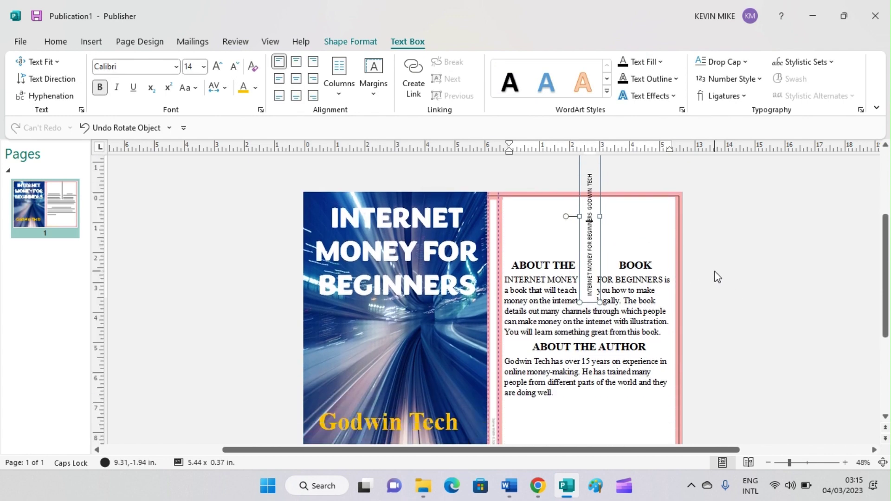
{"action": "scroll", "coordinate": [715, 276], "scroll_direction": "down", "scroll_amount": 1}
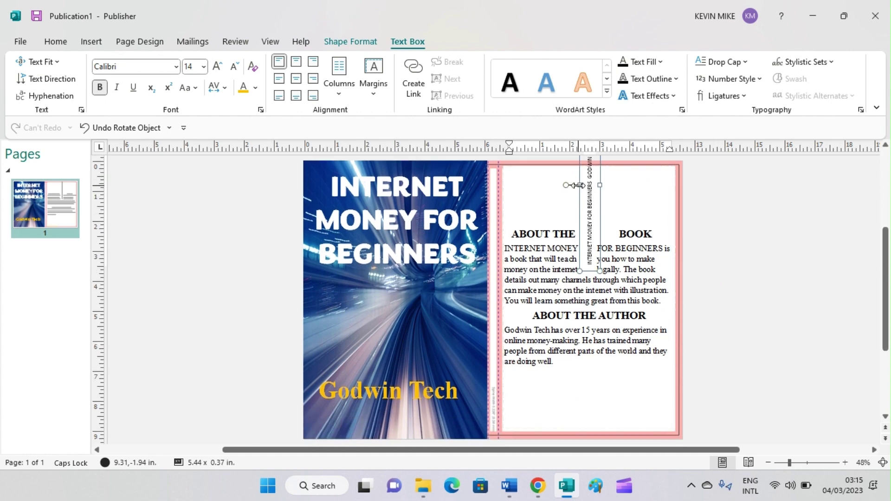
{"action": "left_click_drag", "start_coordinate": [583, 187], "coordinate": [490, 344]}
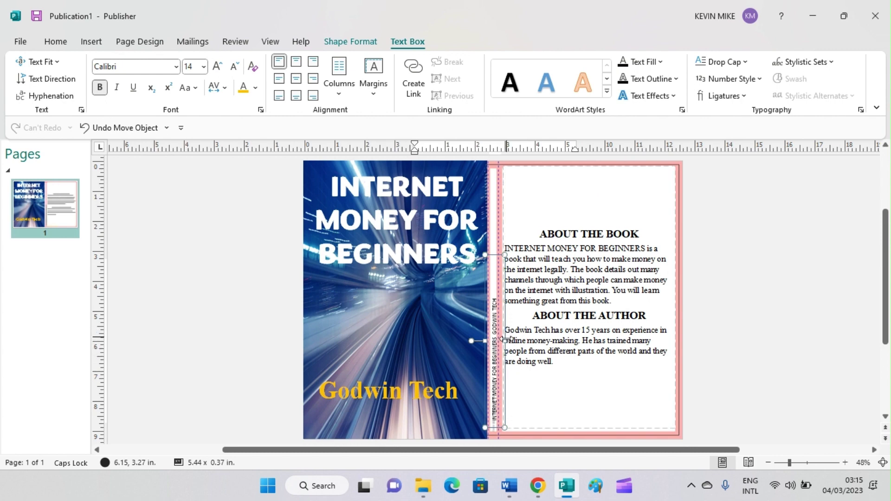
Resize the spine text box to about 8.78 by 0.26 in so it fits the spine's width and spans nearly its full height.
{"action": "left_click_drag", "start_coordinate": [505, 341], "coordinate": [502, 341]}
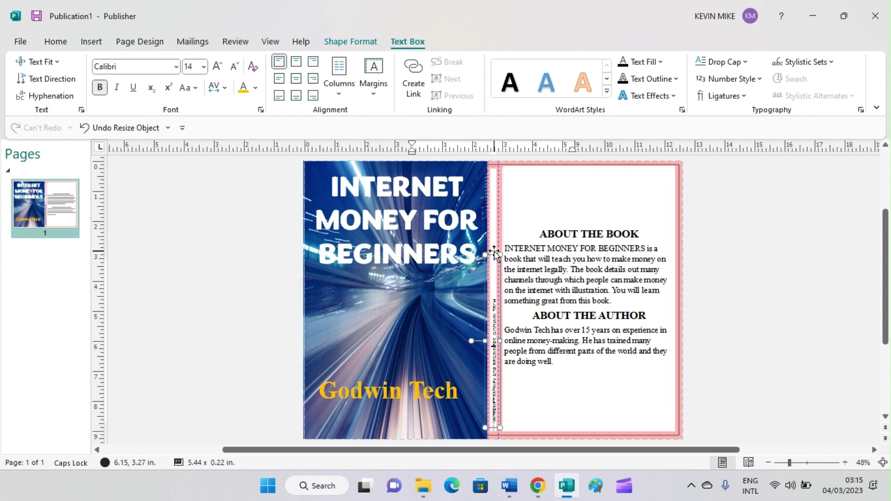
{"action": "left_click_drag", "start_coordinate": [494, 253], "coordinate": [498, 162]}
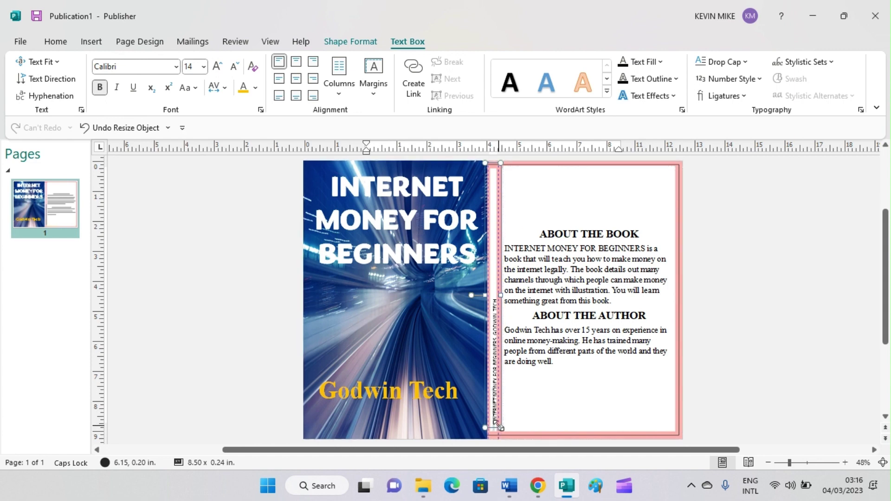
{"action": "left_click_drag", "start_coordinate": [498, 425], "coordinate": [499, 435]}
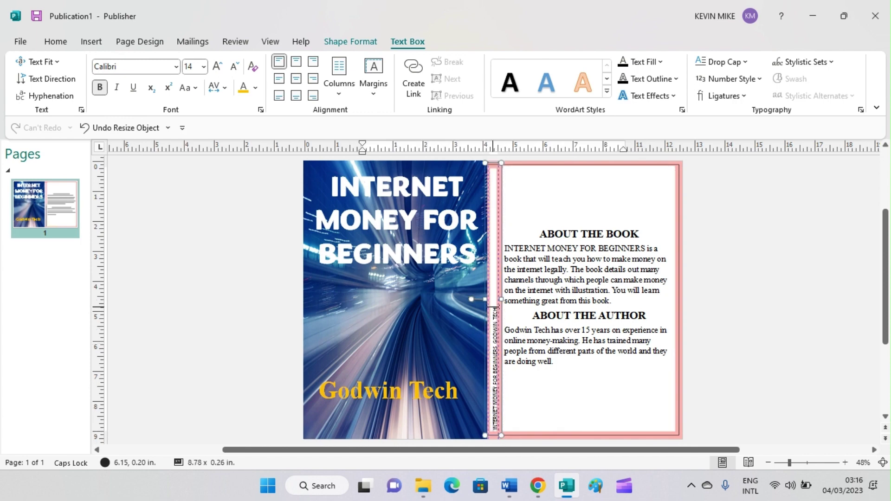
{"action": "left_click", "coordinate": [494, 313]}
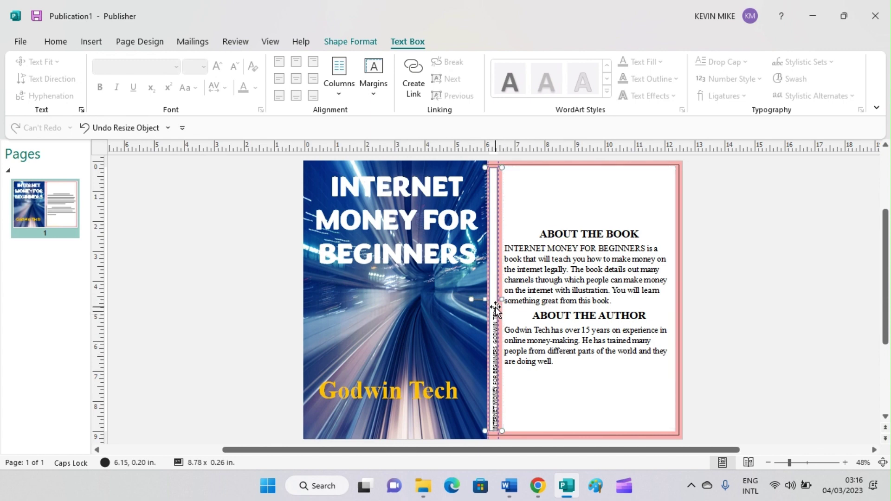
{"action": "left_click", "coordinate": [490, 325]}
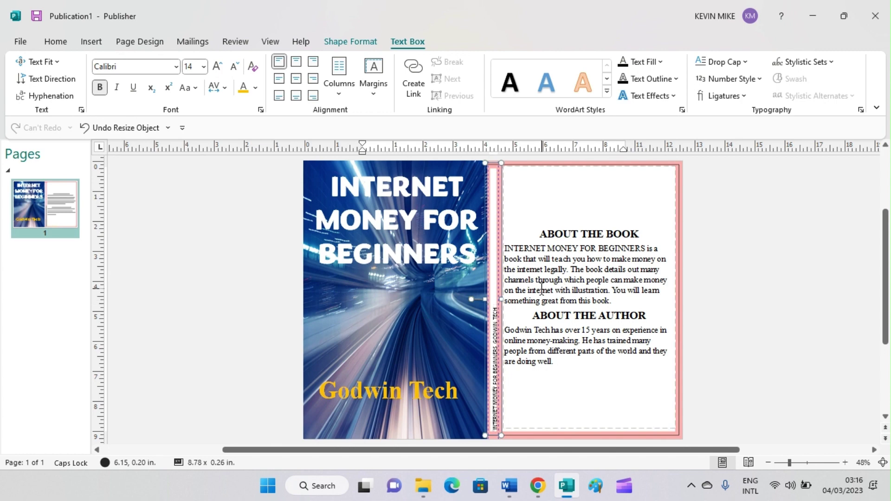
{"action": "left_click", "coordinate": [765, 264]}
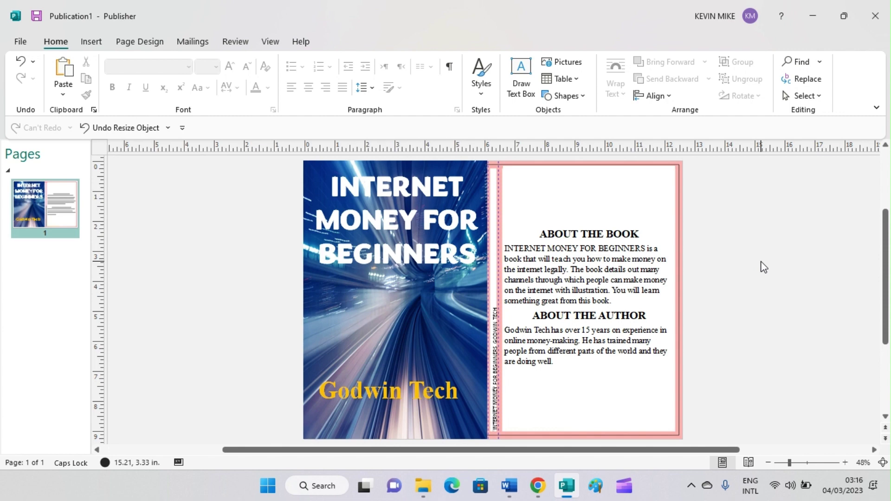
Start saving the publication under a new name, and create and open a BOOKCOVER folder in Documents for it.
{"action": "left_click", "coordinate": [20, 45]}
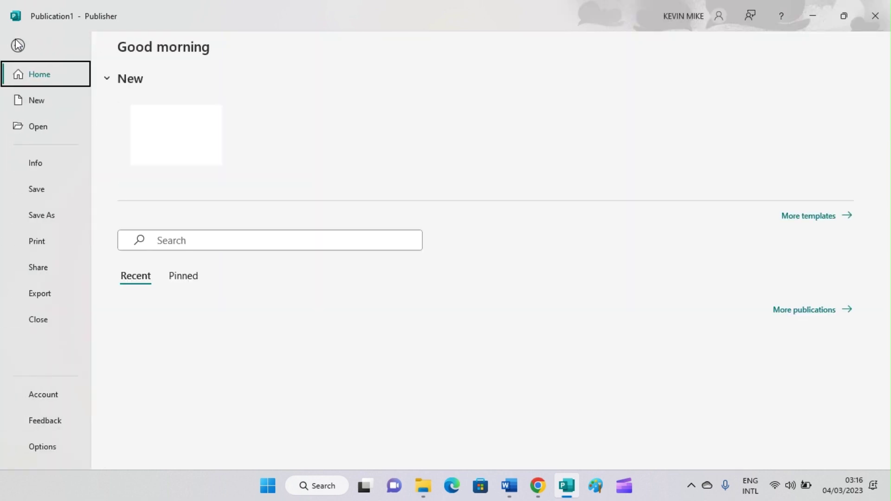
{"action": "left_click", "coordinate": [47, 216]}
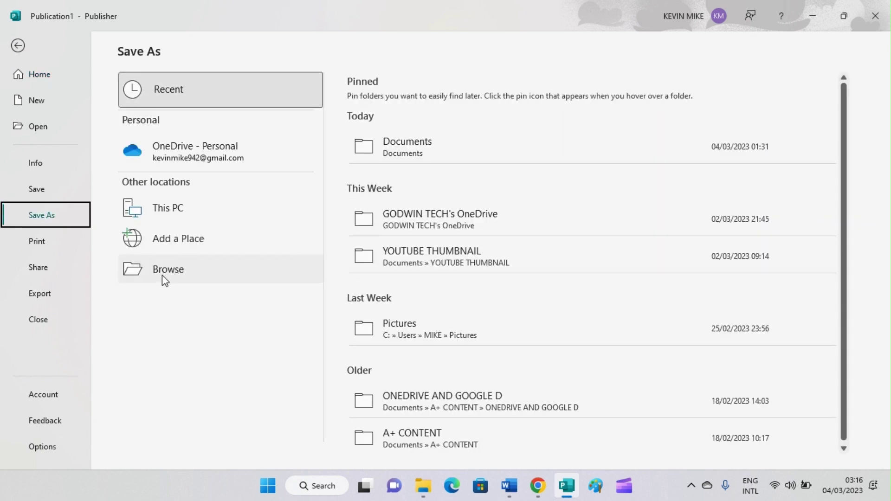
{"action": "left_click", "coordinate": [184, 268]}
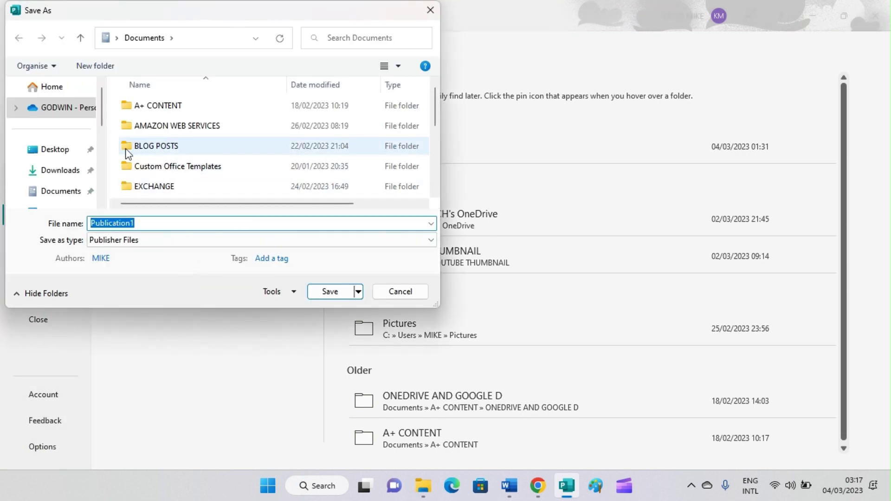
{"action": "scroll", "coordinate": [168, 145], "scroll_direction": "down", "scroll_amount": 5}
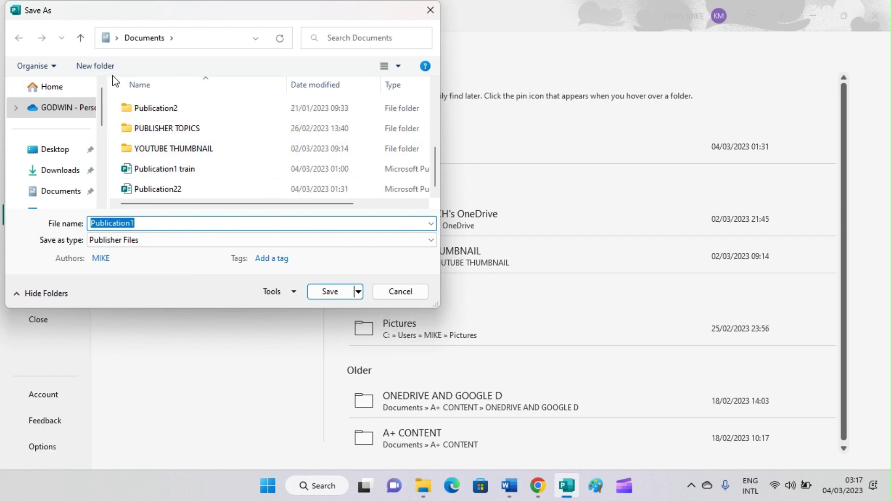
{"action": "left_click", "coordinate": [103, 67]}
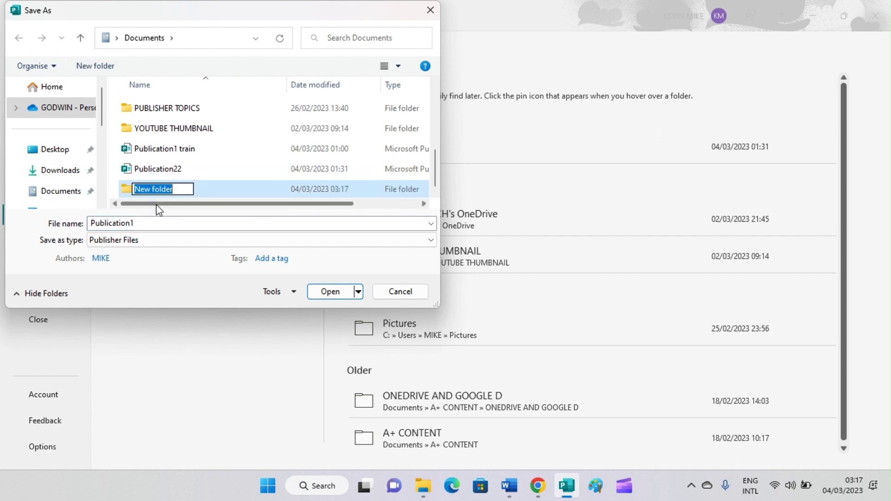
{"action": "type", "text": "b"}
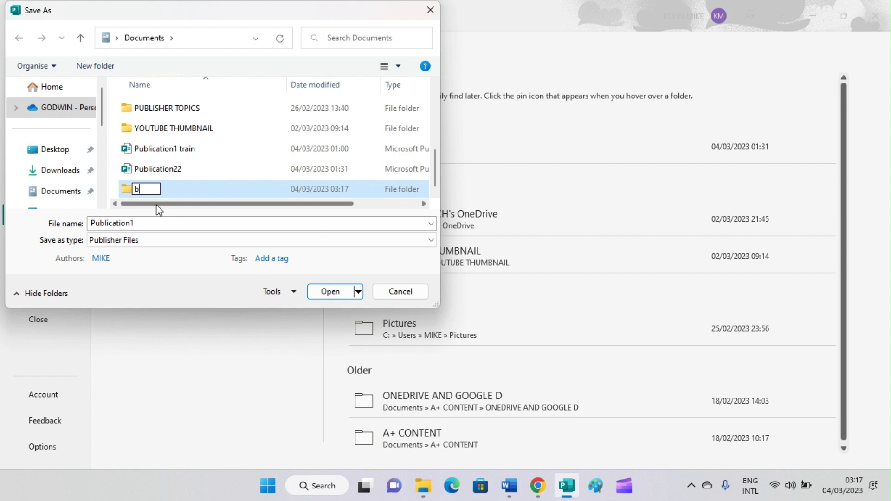
{"action": "key", "text": "BackSpace"}
{"action": "type", "text": "BOOKCOVER"}
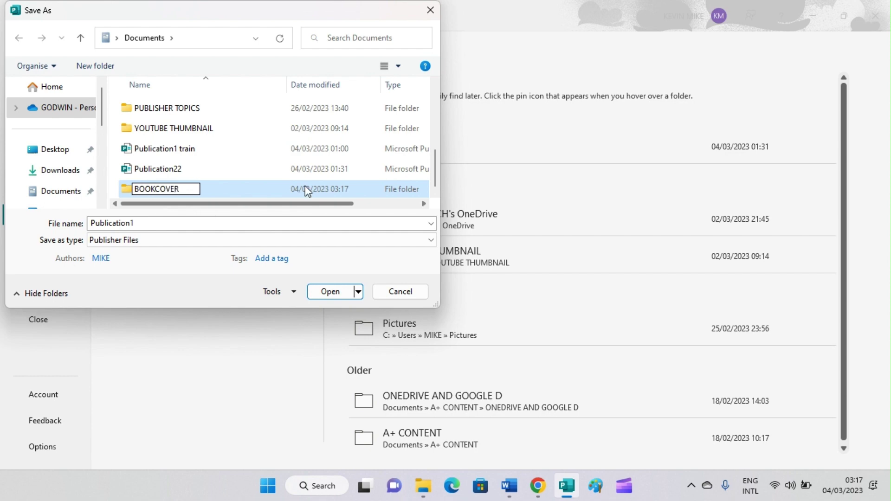
{"action": "key", "text": "Return"}
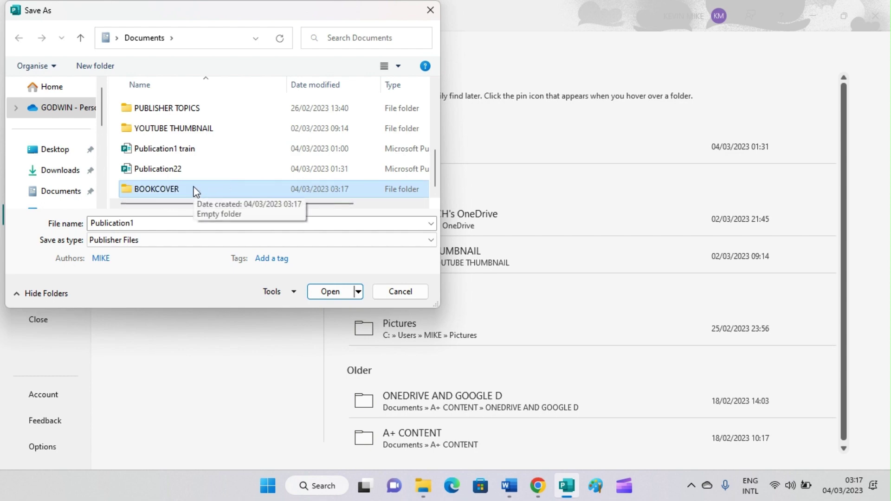
{"action": "double_click", "coordinate": [194, 189]}
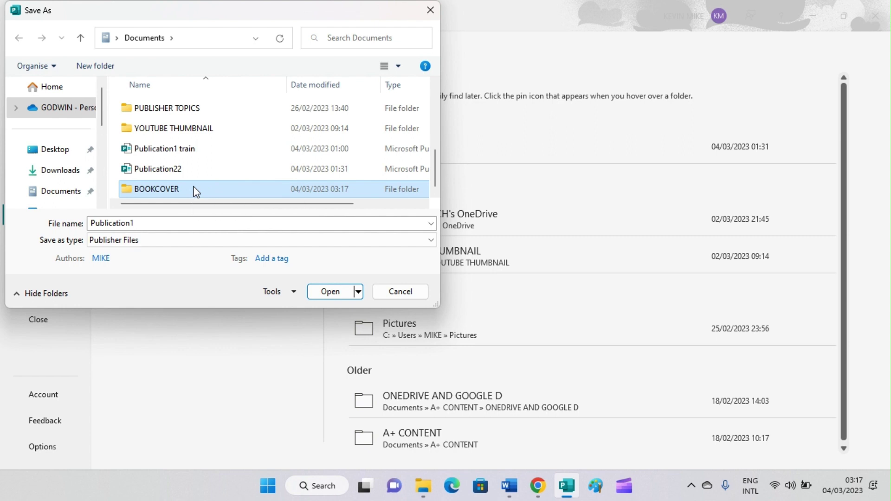
Save the cover as a Publisher file named BOOK1 in the BOOKCOVER folder.
{"action": "double_click", "coordinate": [133, 223]}
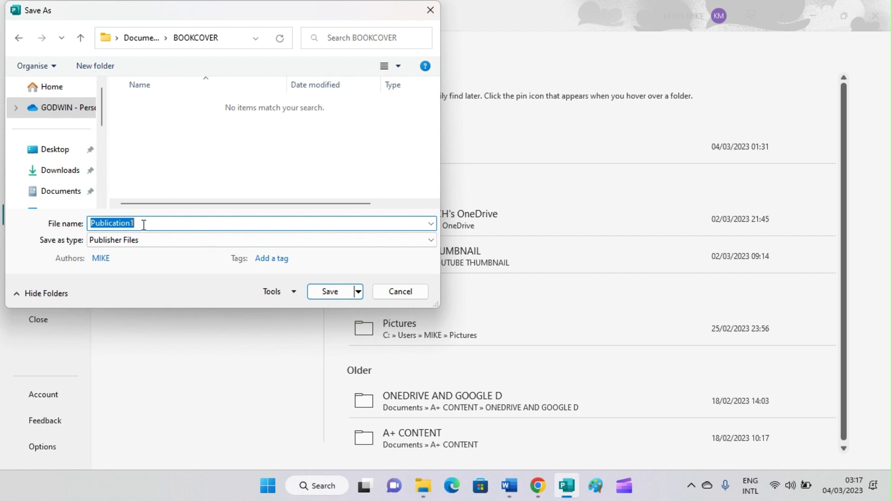
{"action": "left_click", "coordinate": [120, 223]}
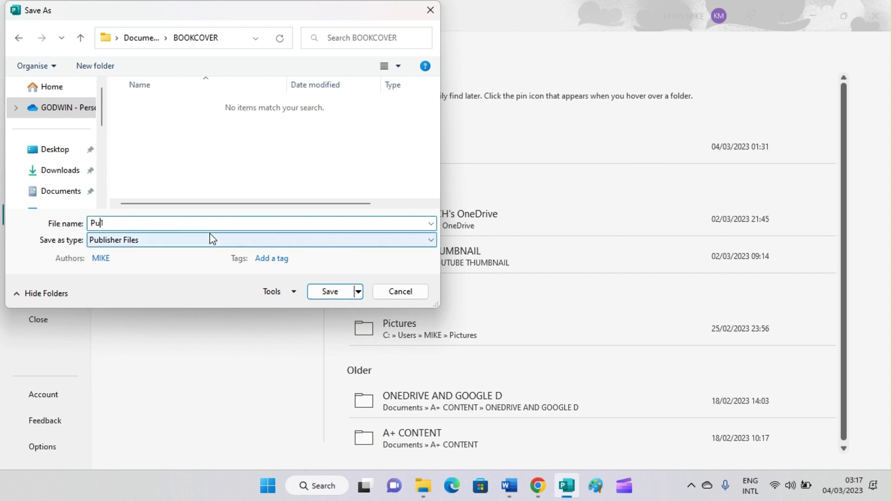
{"action": "type", "text": "BOOL=KCOVEW"}
{"action": "key", "text": "BackSpace"}
{"action": "key", "text": "BackSpace"}
{"action": "key", "text": "BackSpace"}
{"action": "left_click", "coordinate": [330, 292]}
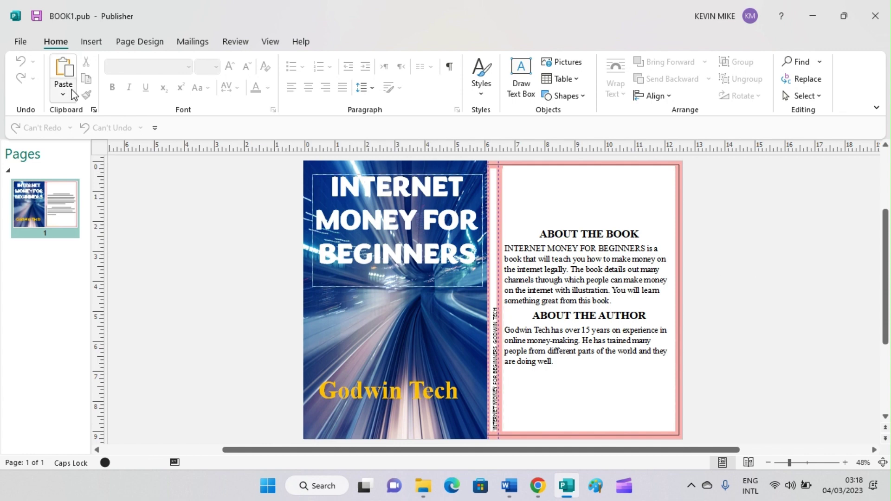
Set up a second save of BOOK1 in the BOOKCOVER folder with PDF as the file type.
{"action": "left_click", "coordinate": [20, 44]}
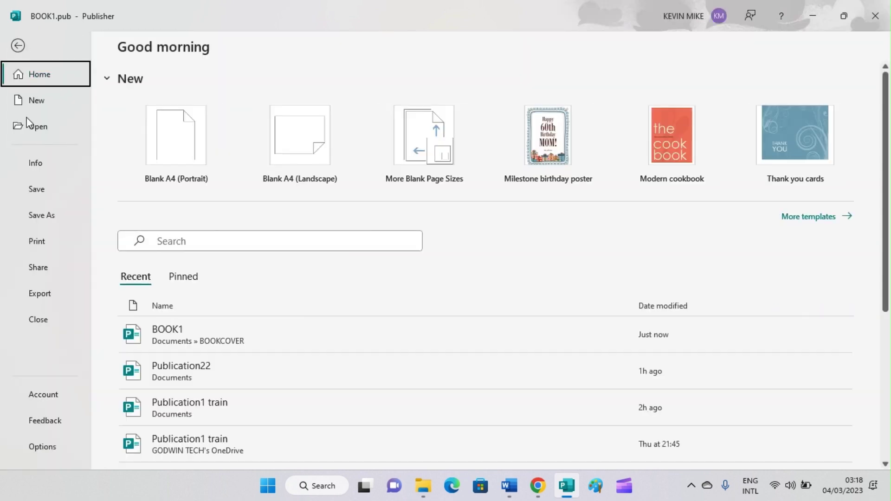
{"action": "left_click", "coordinate": [31, 214]}
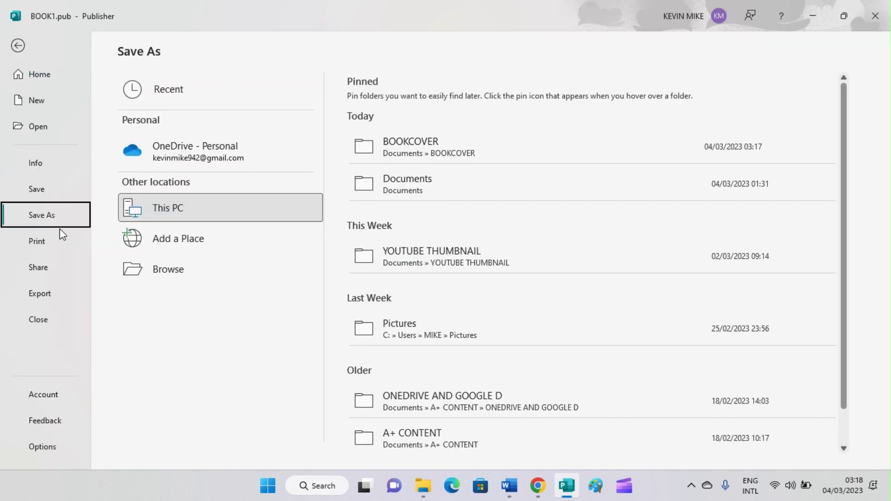
{"action": "left_click", "coordinate": [169, 269]}
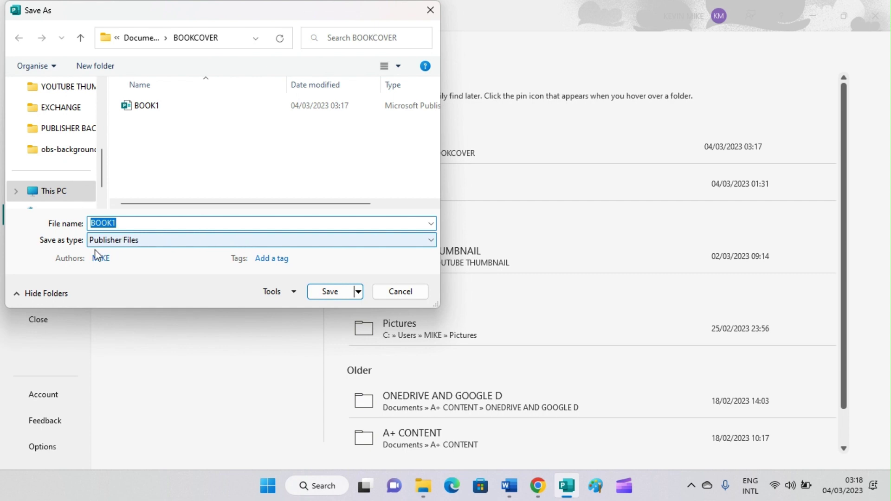
{"action": "left_click", "coordinate": [180, 242]}
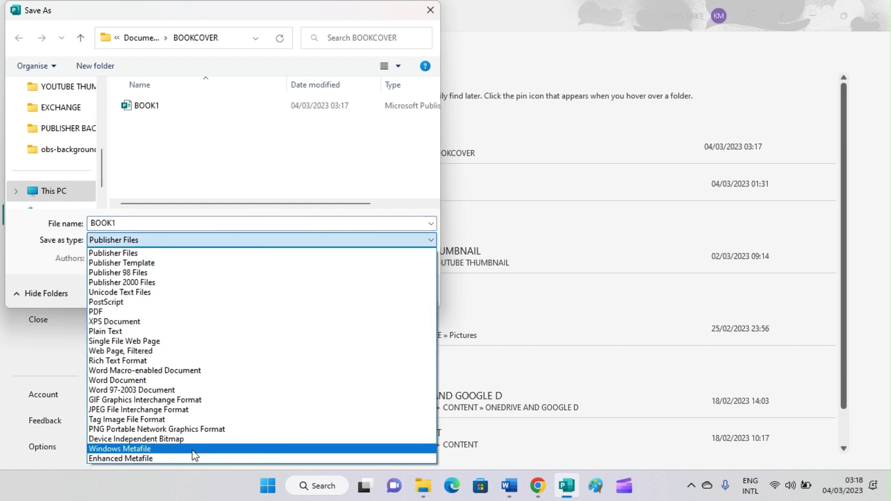
{"action": "left_click", "coordinate": [113, 311]}
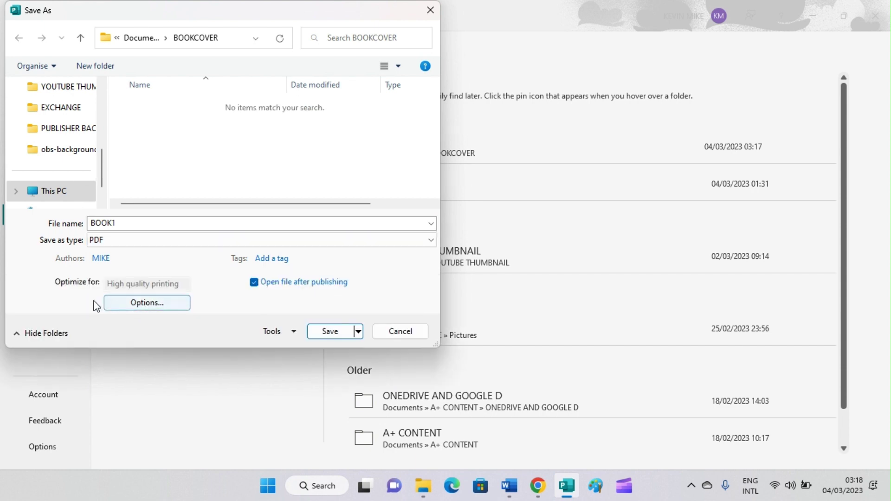
Try downsampling pictures to 600 dpi in the PDF publish options, and set the output to Commercial Press.
{"action": "left_click", "coordinate": [154, 304]}
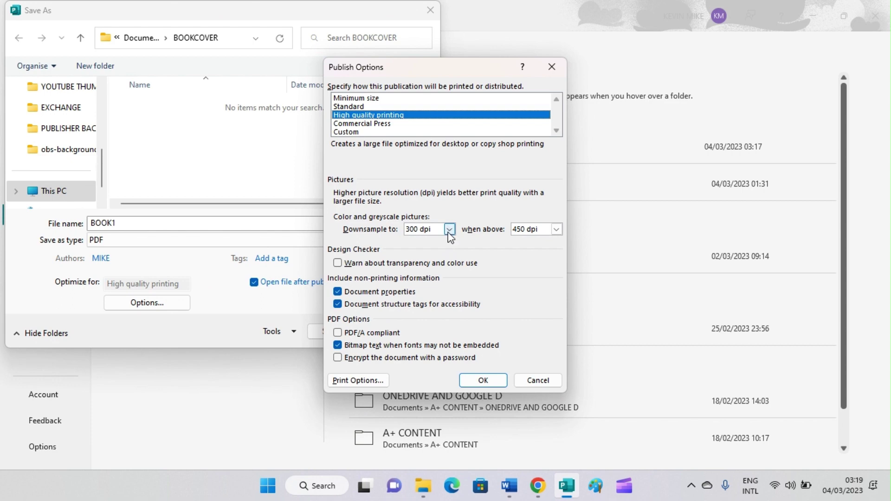
{"action": "left_click", "coordinate": [450, 232]}
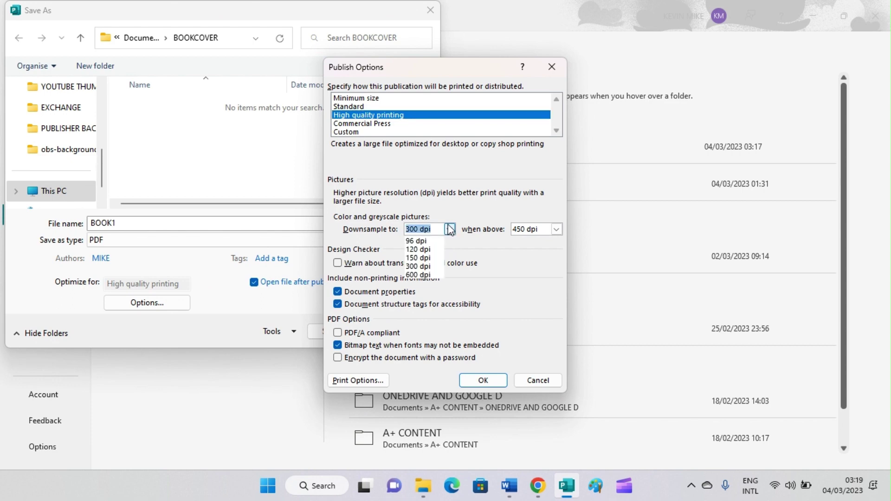
{"action": "left_click", "coordinate": [415, 275]}
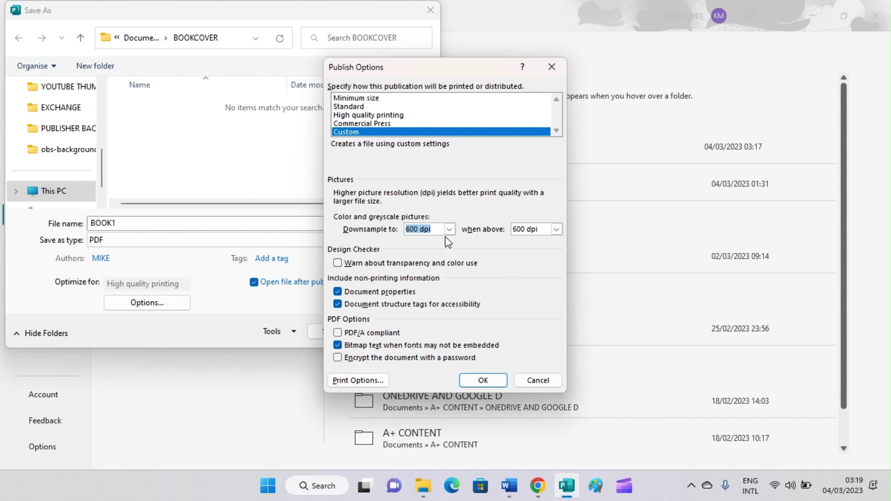
{"action": "left_click", "coordinate": [483, 380]}
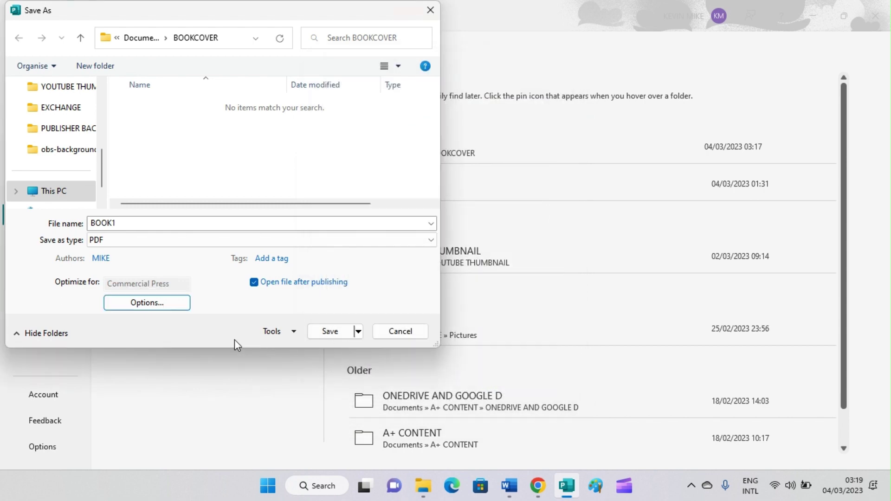
Publish BOOK1 as a PDF in the BOOKCOVER folder and review the full cover in the opened file.
{"action": "left_click", "coordinate": [340, 333]}
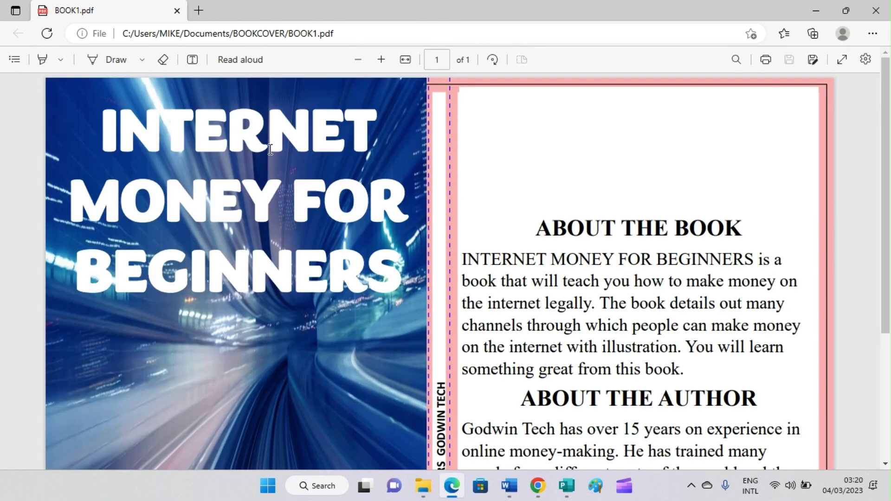
{"action": "scroll", "coordinate": [293, 225], "scroll_direction": "down", "scroll_amount": 4}
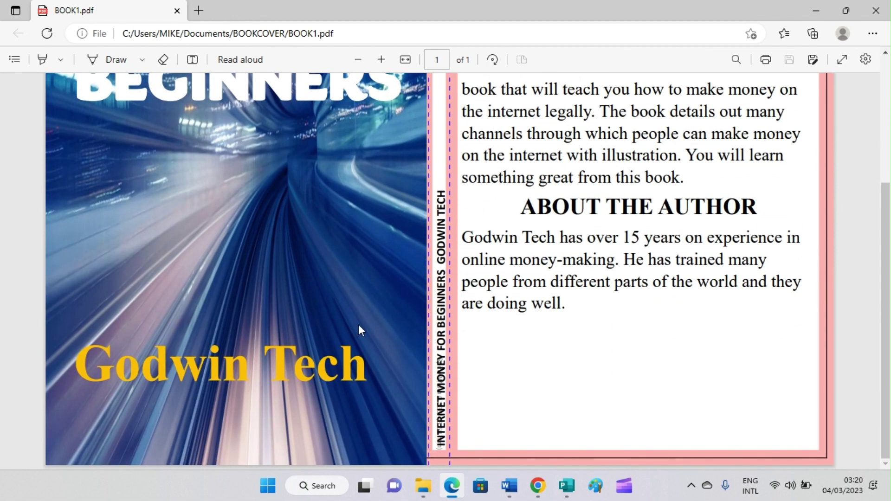
{"action": "scroll", "coordinate": [359, 324], "scroll_direction": "up", "scroll_amount": 3}
{"action": "scroll", "coordinate": [477, 311], "scroll_direction": "down", "scroll_amount": 3}
{"action": "scroll", "coordinate": [514, 301], "scroll_direction": "up", "scroll_amount": 4}
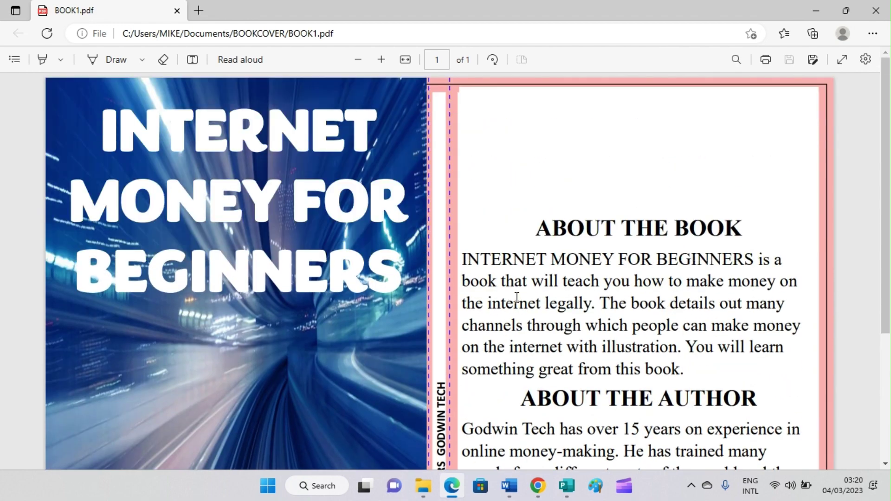
{"action": "scroll", "coordinate": [516, 297], "scroll_direction": "down", "scroll_amount": 4}
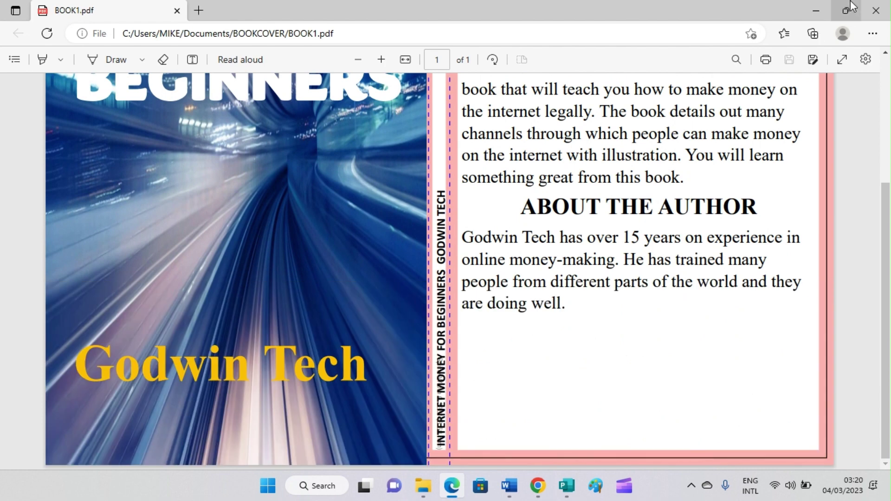
{"action": "left_click", "coordinate": [814, 14]}
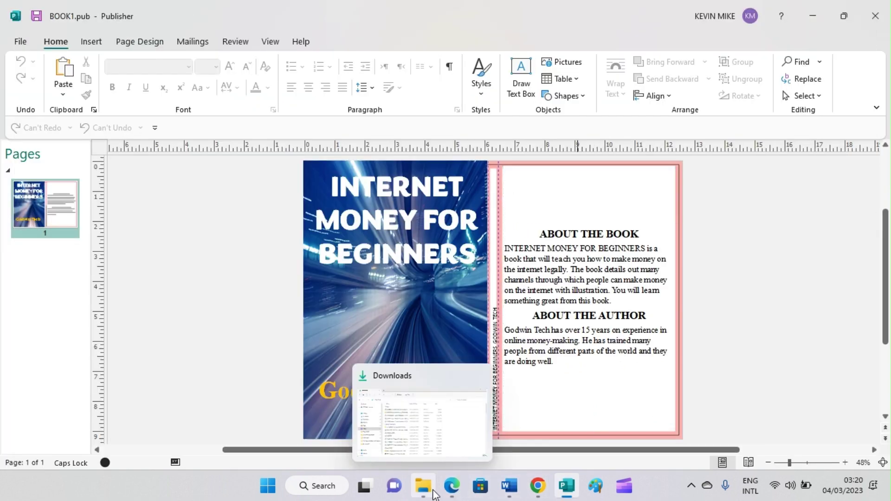
Switch to File Explorer and open the BOOK1 PDF from the BOOKCOVER folder in Documents with Google Chrome.
{"action": "left_click", "coordinate": [424, 486]}
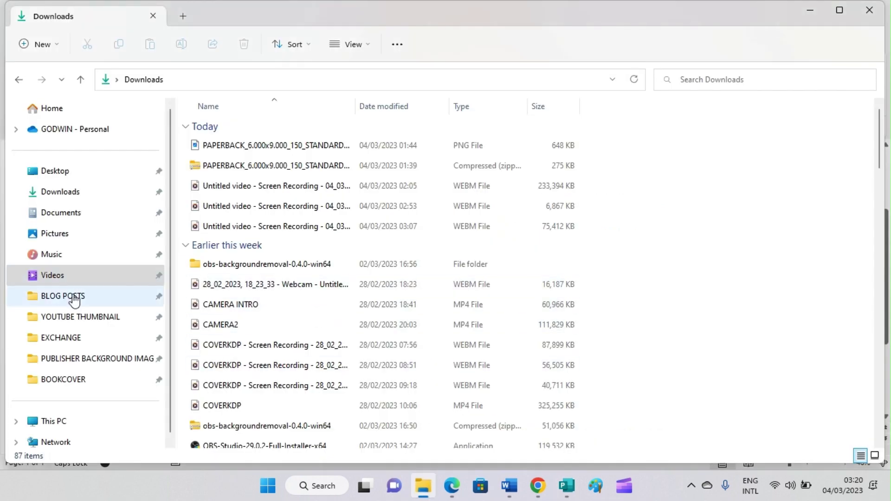
{"action": "left_click", "coordinate": [67, 217]}
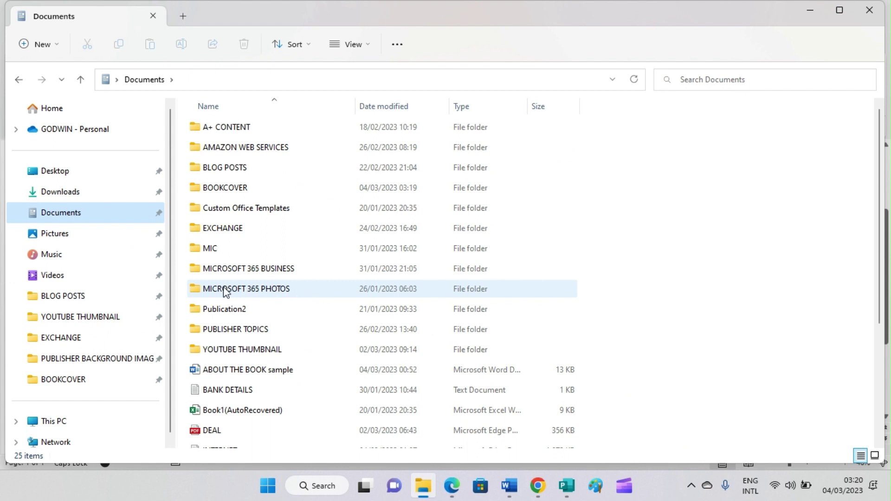
{"action": "double_click", "coordinate": [237, 193]}
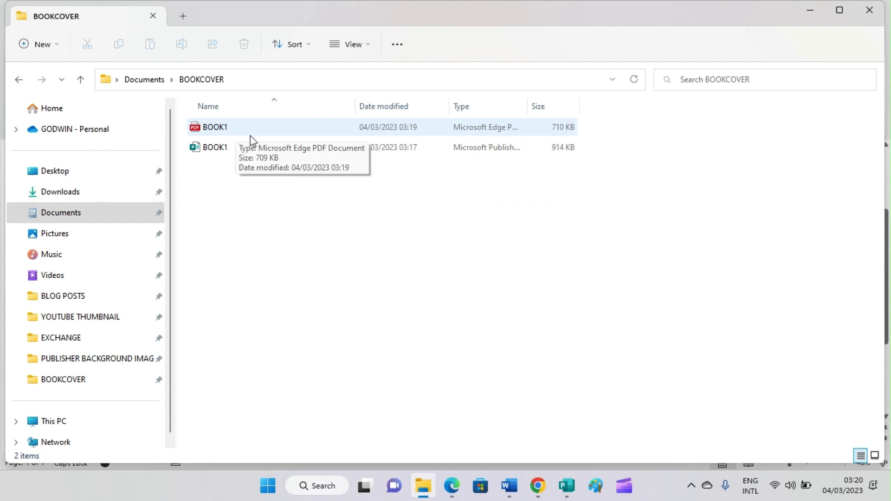
{"action": "left_click", "coordinate": [251, 139]}
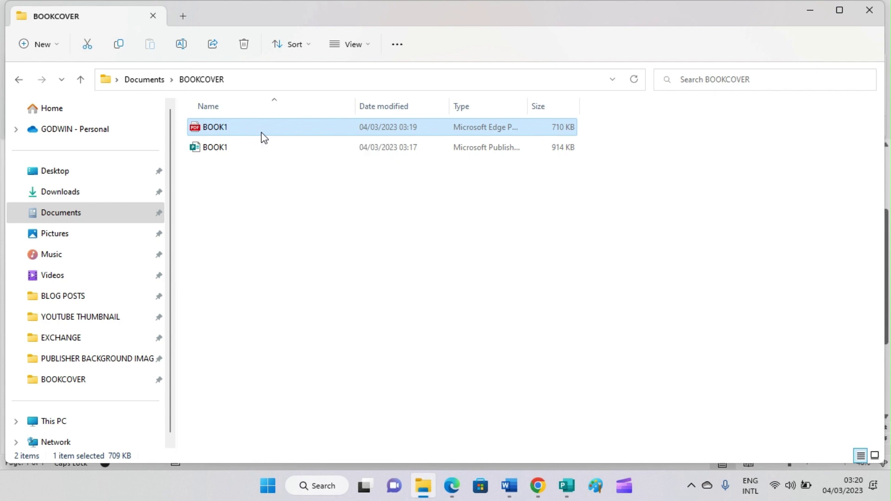
{"action": "right_click", "coordinate": [264, 138]}
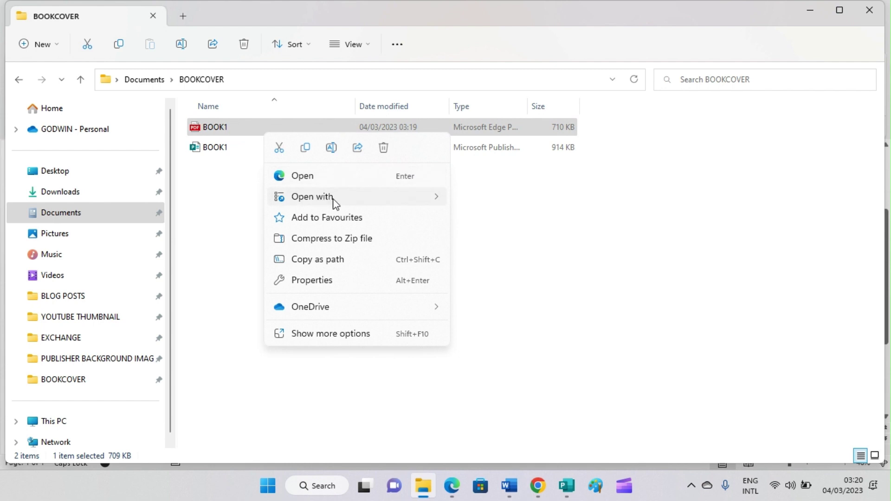
{"action": "mouse_move", "coordinate": [354, 202]}
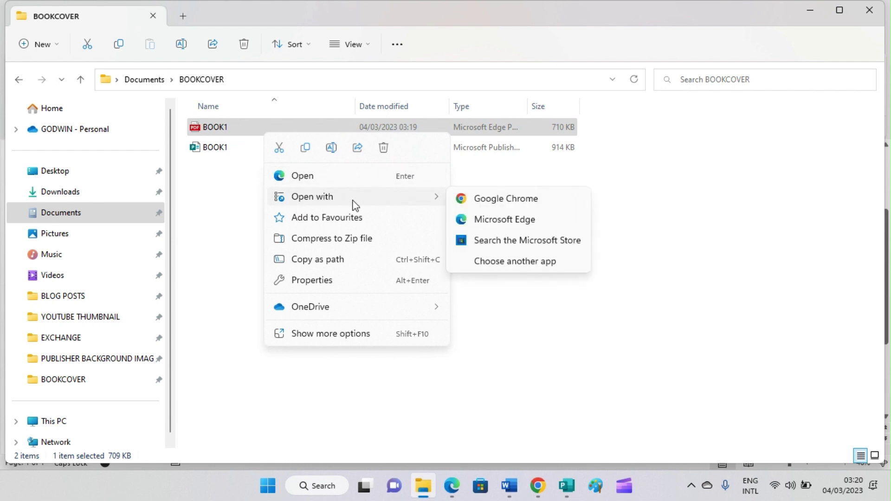
{"action": "left_click", "coordinate": [482, 203]}
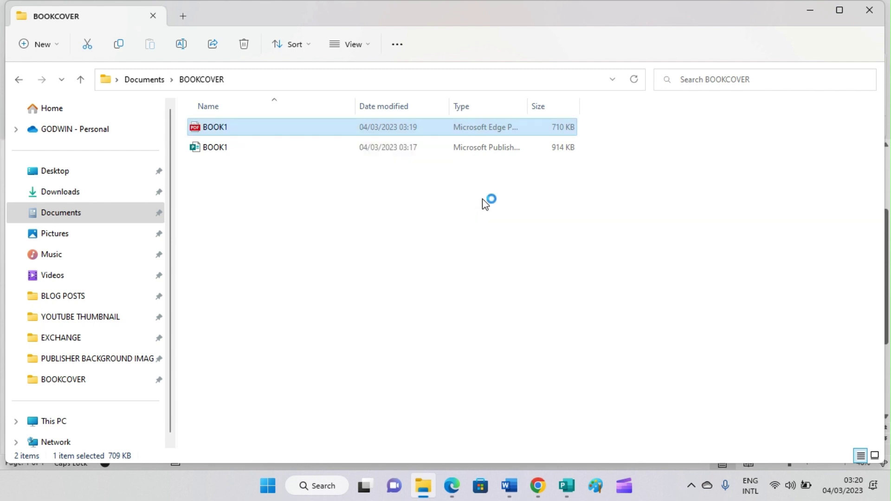